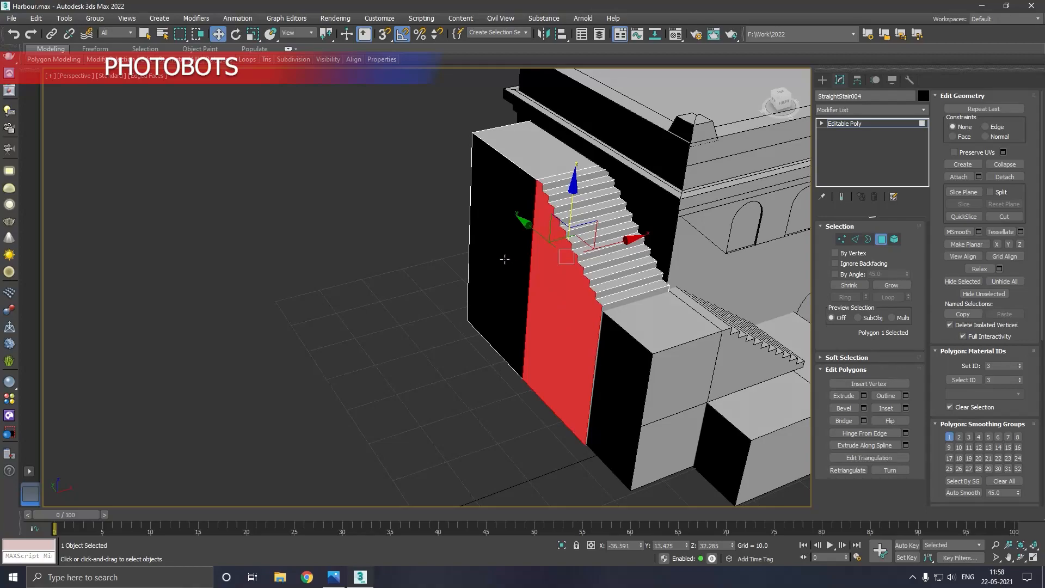
Shift the upper staircase's two outer side polygons in line with the adjoining block and lower the whole staircase by about 1.03 units
scroll(623, 334, up, 2)
drag(560, 194, 578, 215)
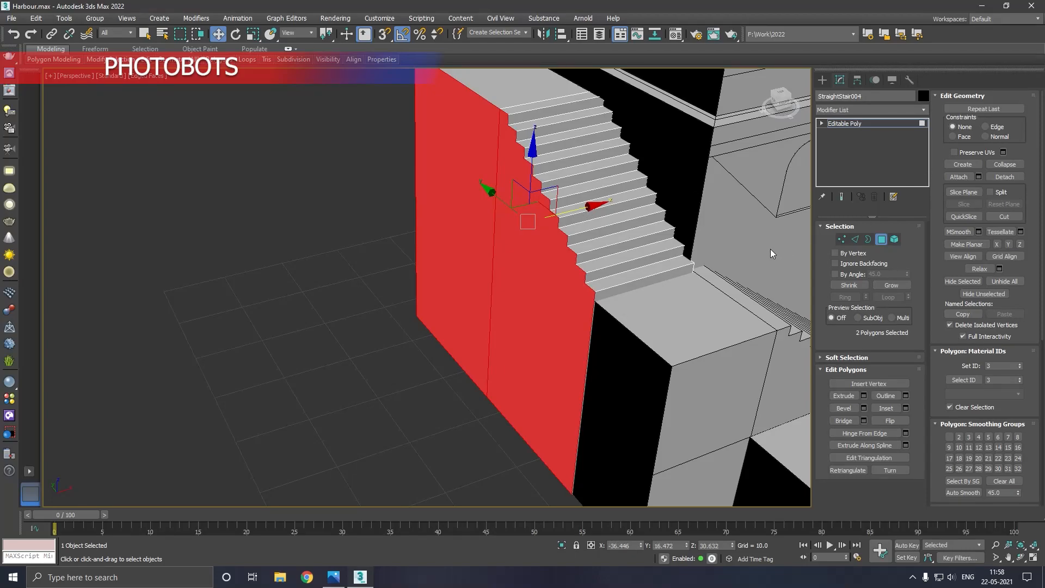
scroll(601, 257, down, 2)
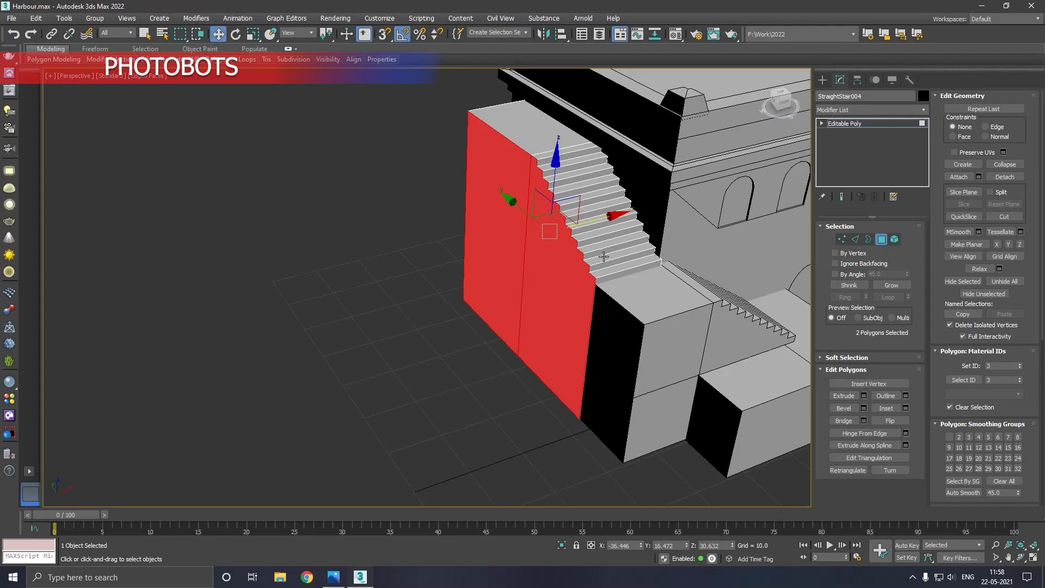
click(838, 125)
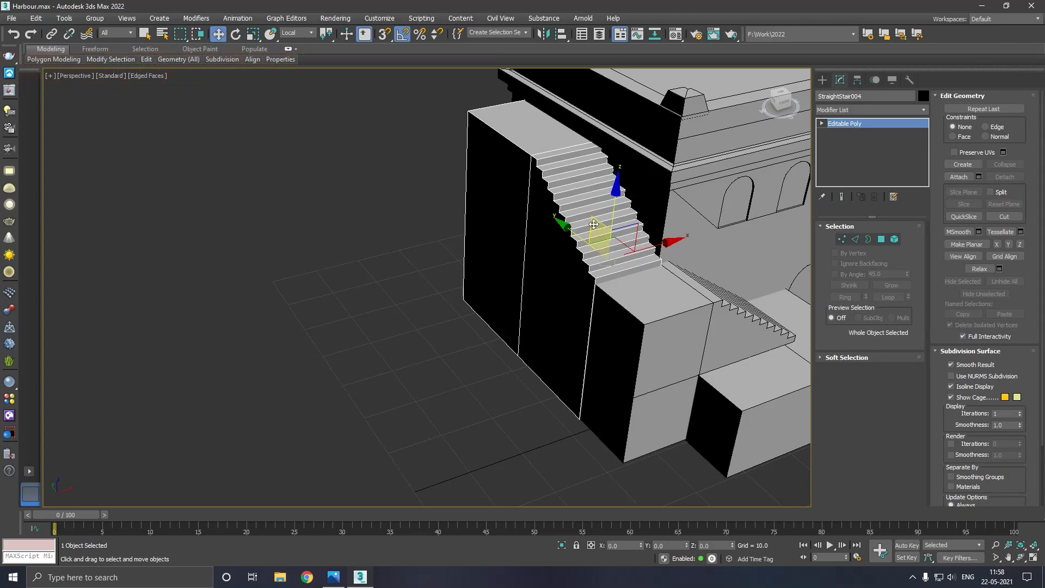
drag(621, 211, 624, 214)
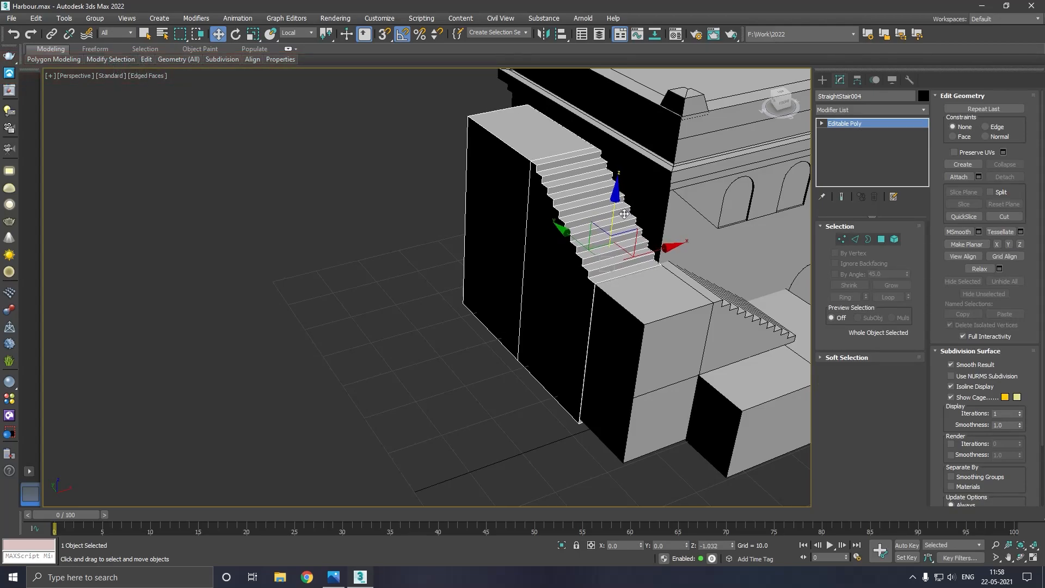
Select the staircase's two underside polygons and raise them to a Z height of about 0.01, level with the neighbouring block's base
alt+middle_drag(625, 214, 671, 306)
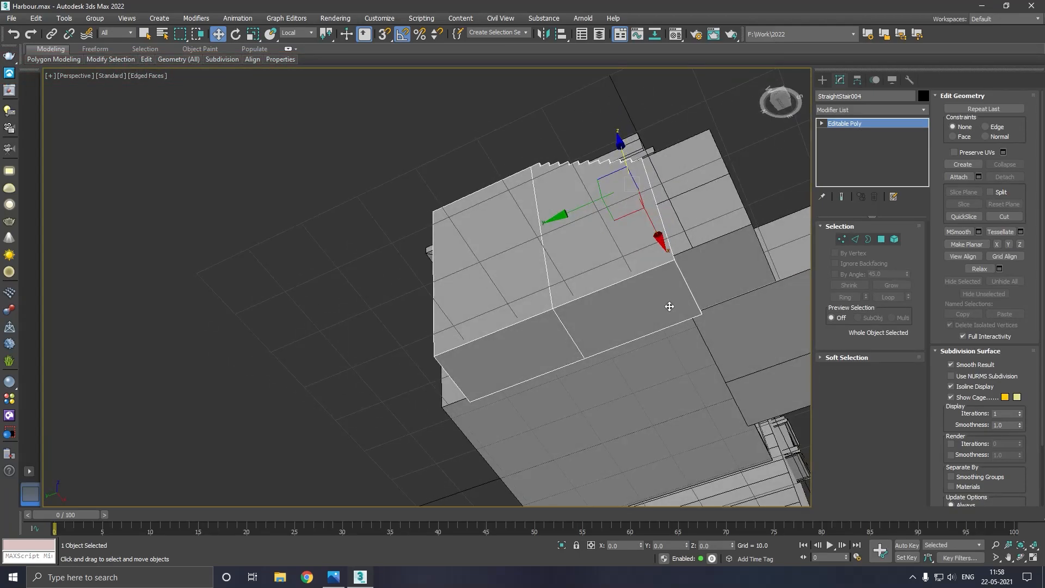
click(882, 239)
click(680, 291)
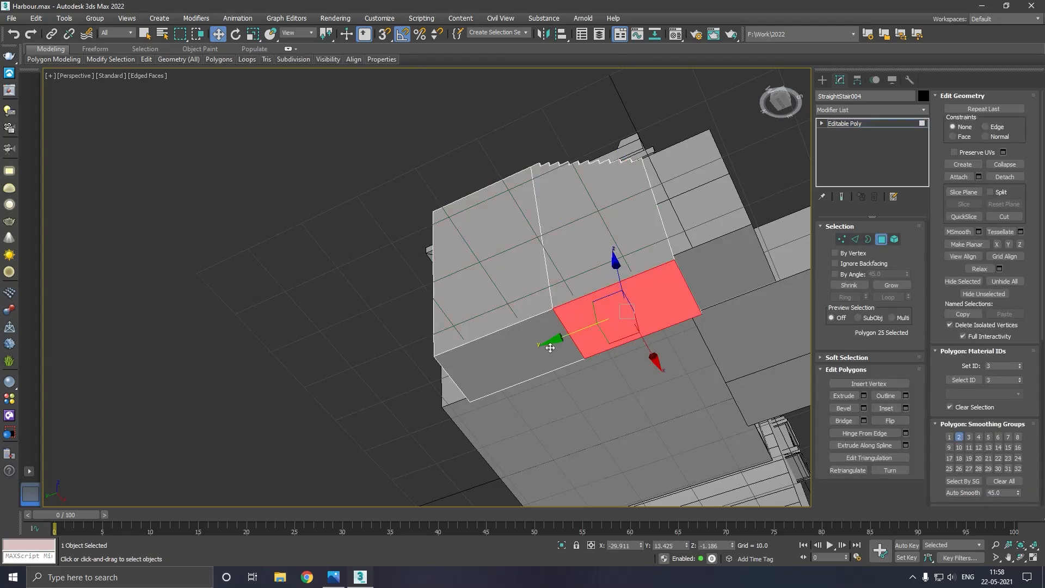
ctrl+click(548, 343)
scroll(708, 289, up, 2)
alt+middle_drag(707, 290, 668, 299)
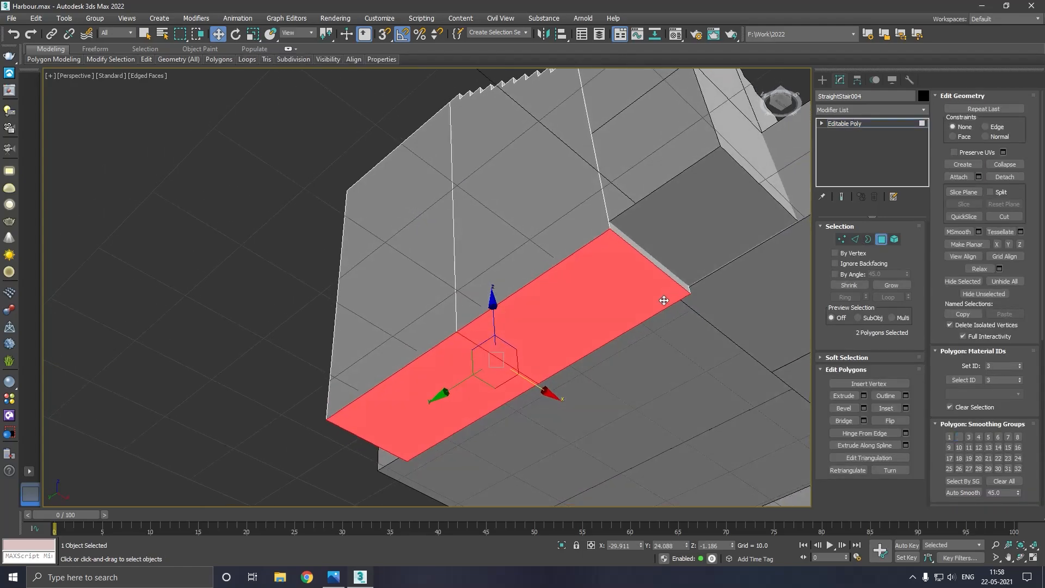
drag(495, 319, 494, 312)
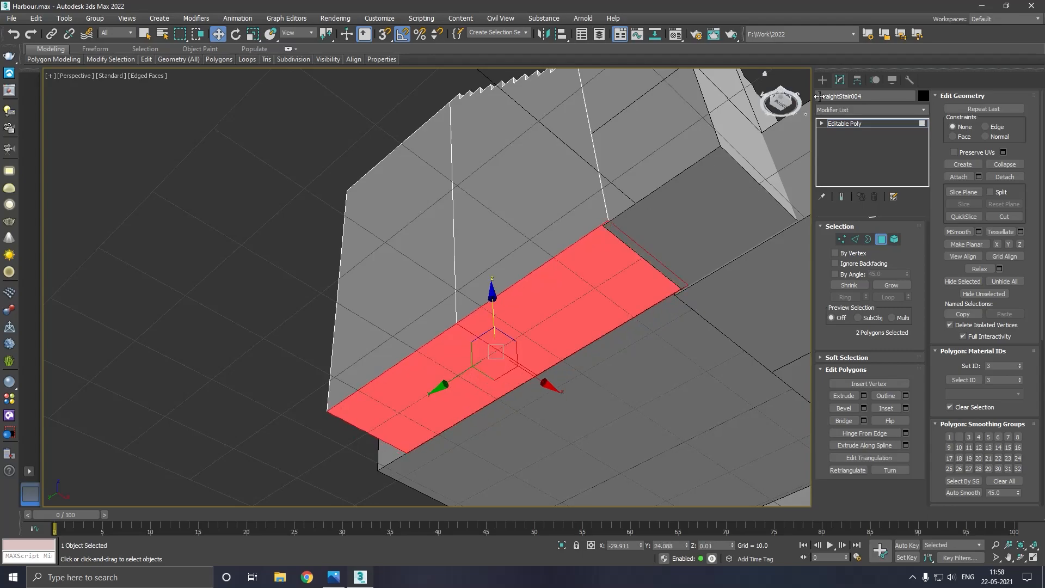
click(852, 124)
Examine the staircases and archway in perspective, clear the selection, and inspect the building's layout from the top view
scroll(419, 296, down, 5)
alt+middle_drag(420, 296, 443, 320)
scroll(623, 321, down, 3)
scroll(504, 324, up, 3)
scroll(422, 266, down, 5)
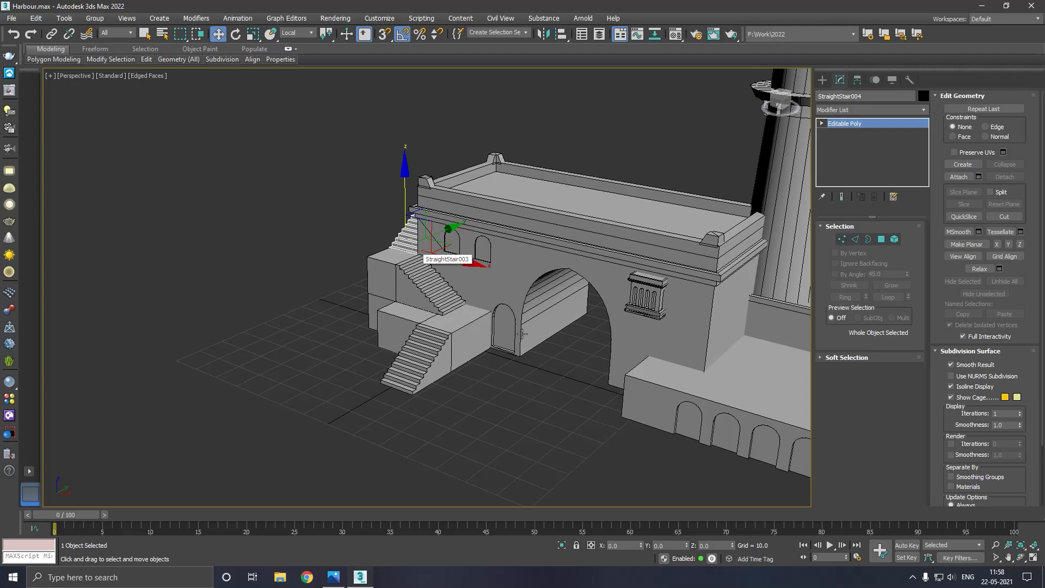
click(543, 421)
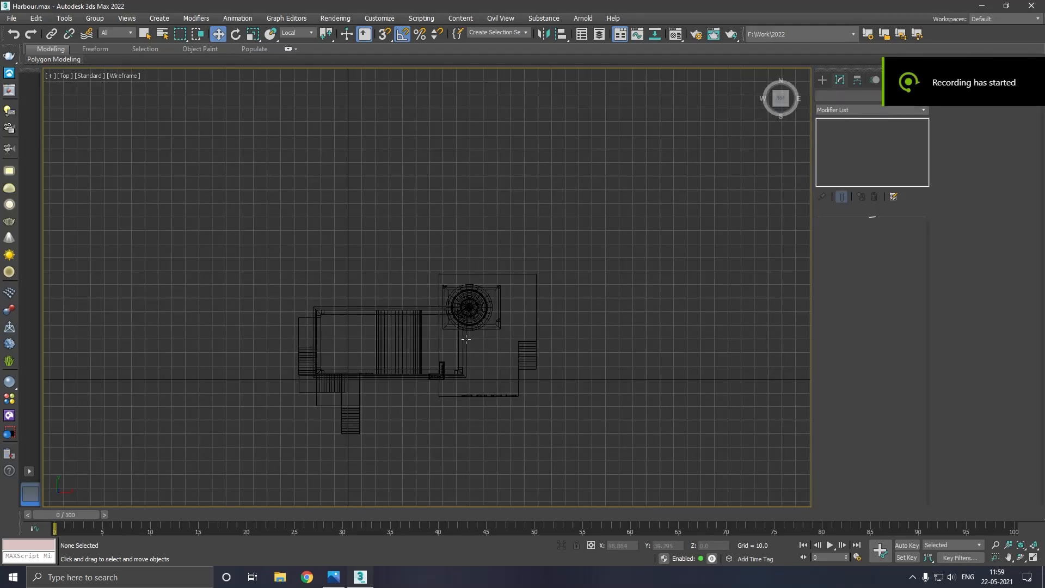
scroll(434, 388, up, 2)
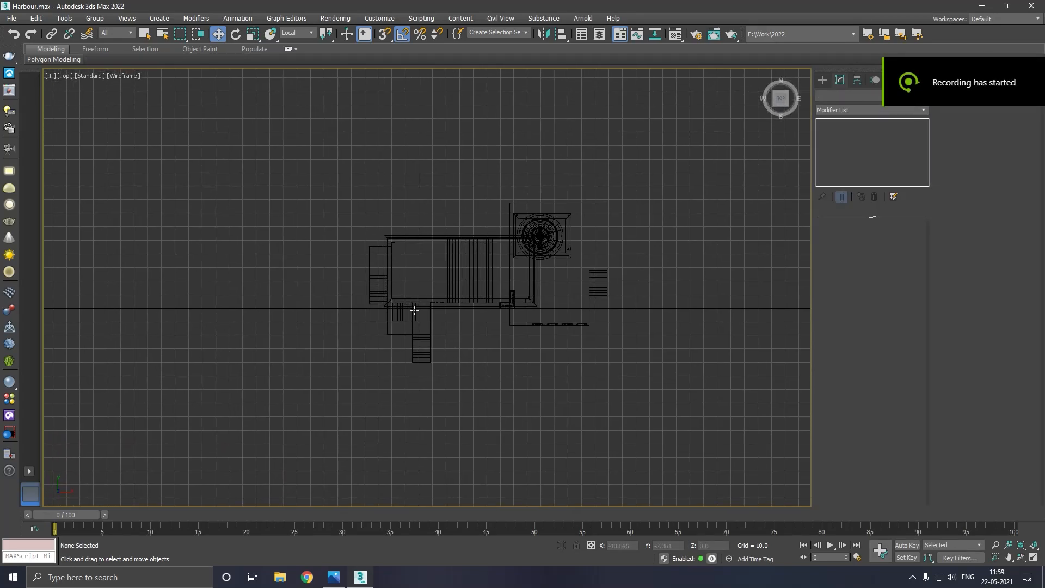
scroll(434, 296, up, 1)
scroll(460, 316, up, 1)
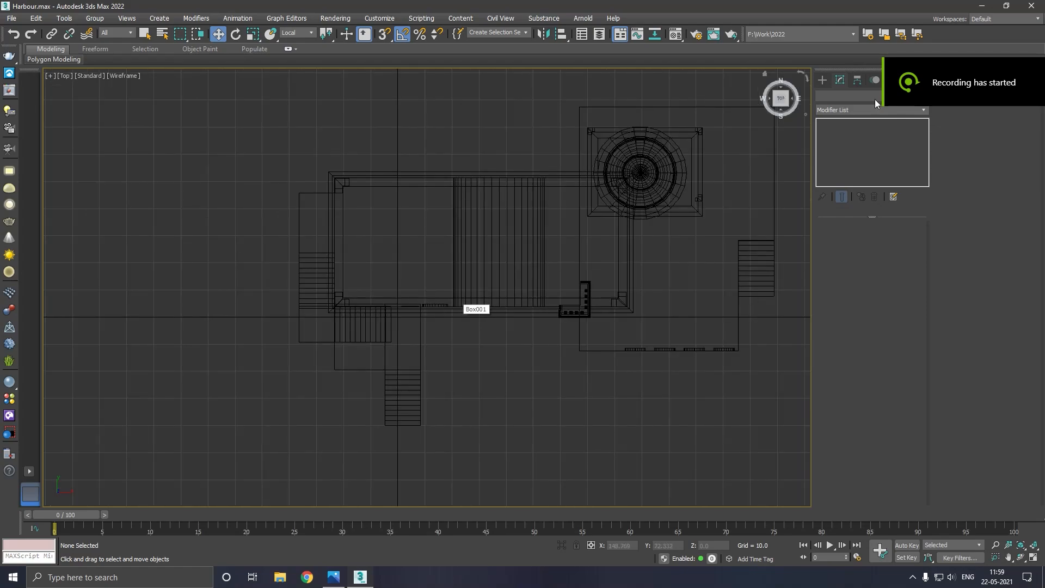
click(823, 80)
click(835, 97)
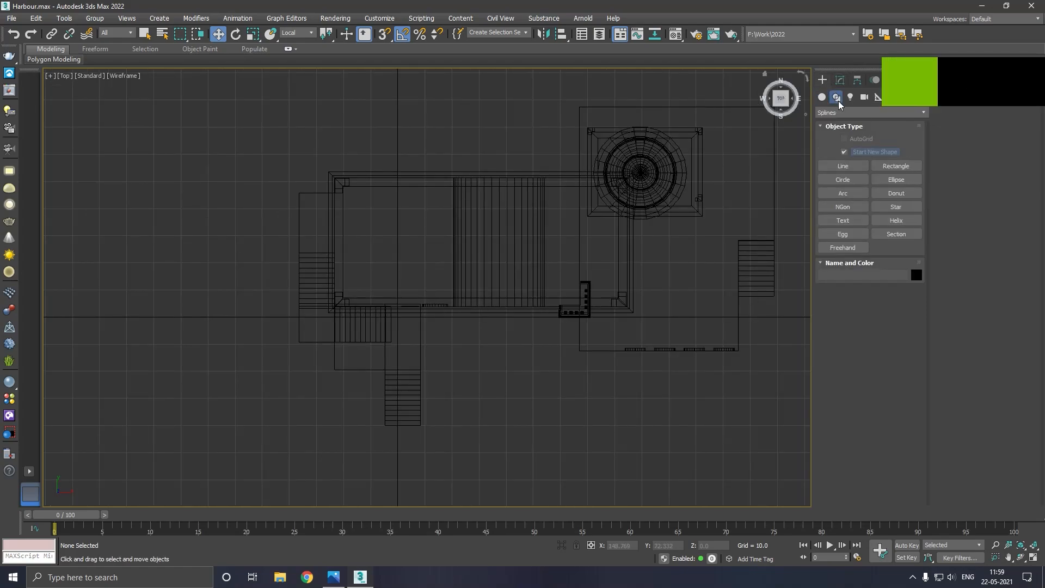
click(843, 166)
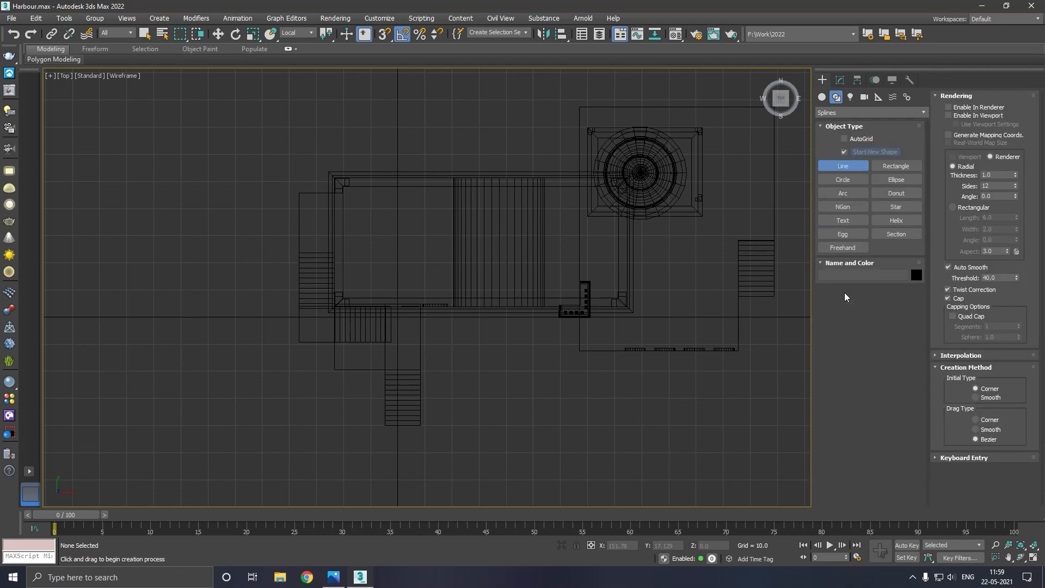
scroll(458, 307, up, 1)
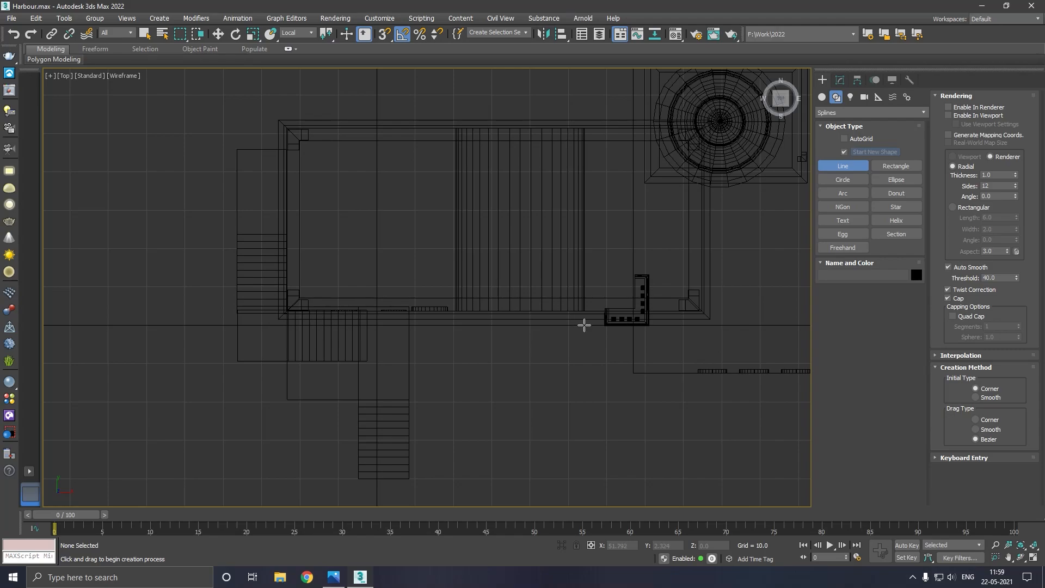
click(590, 321)
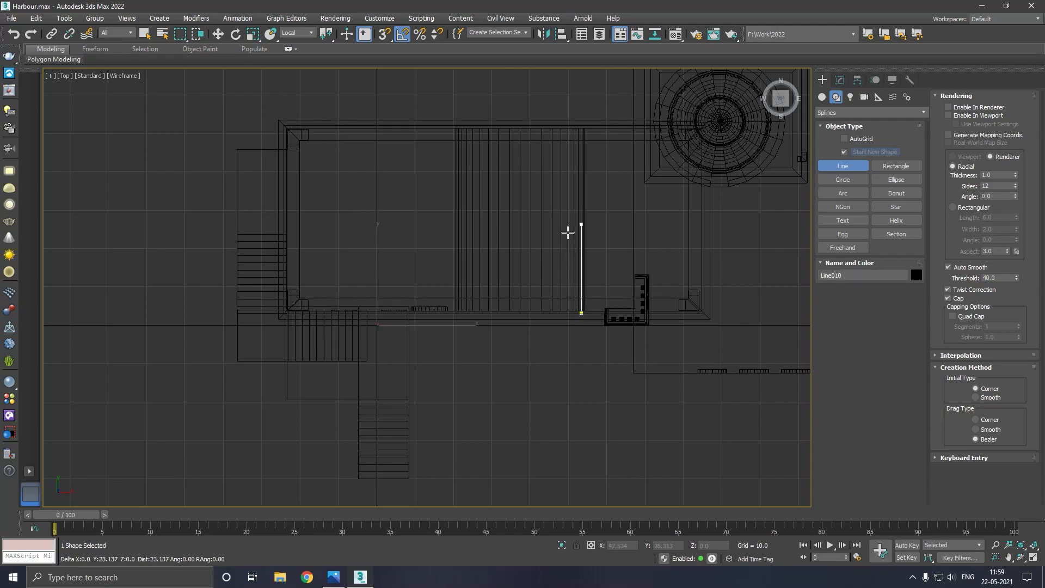
click(584, 184)
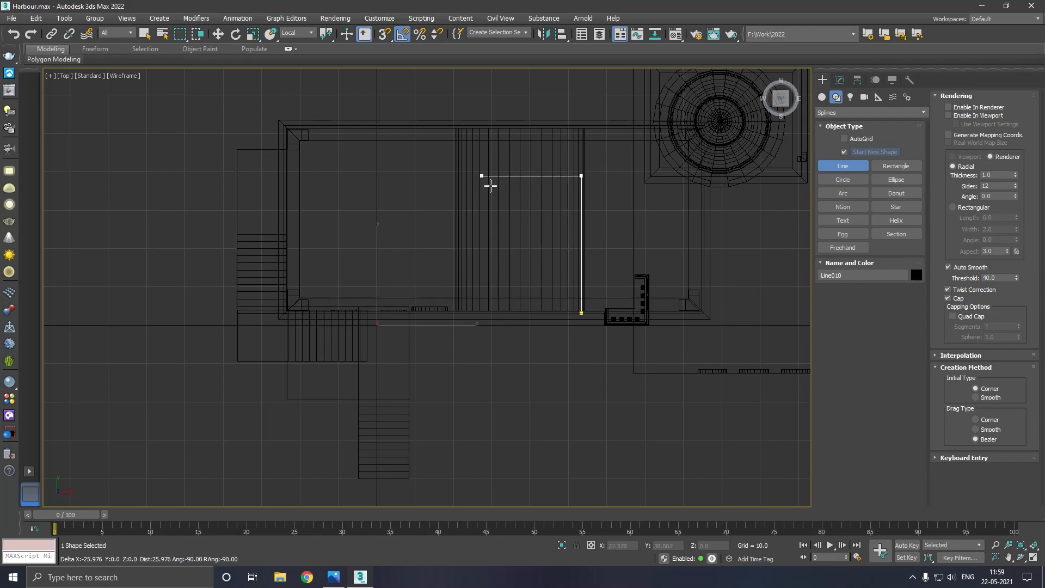
click(494, 186)
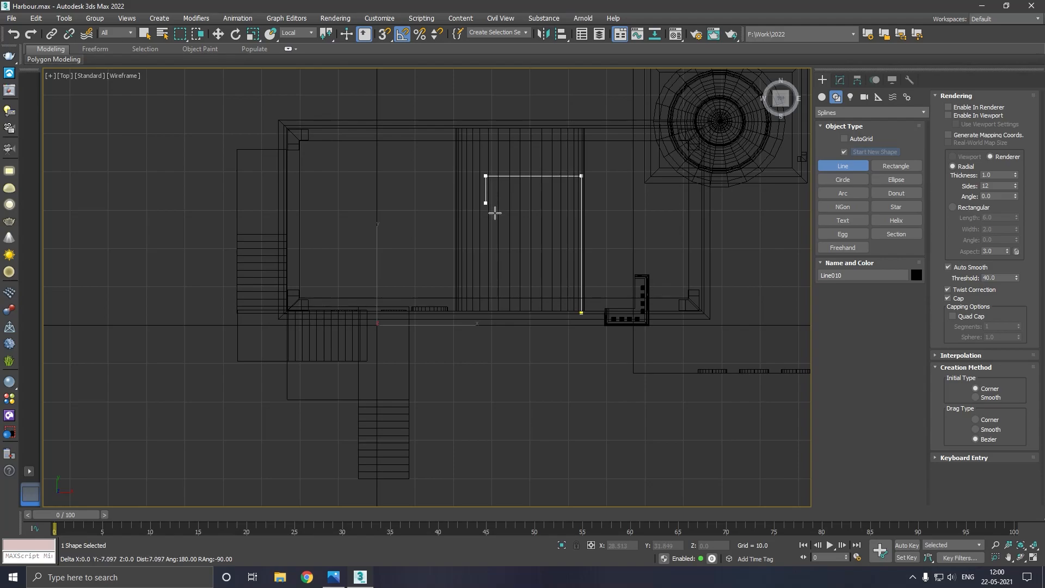
shift+right_click(490, 275)
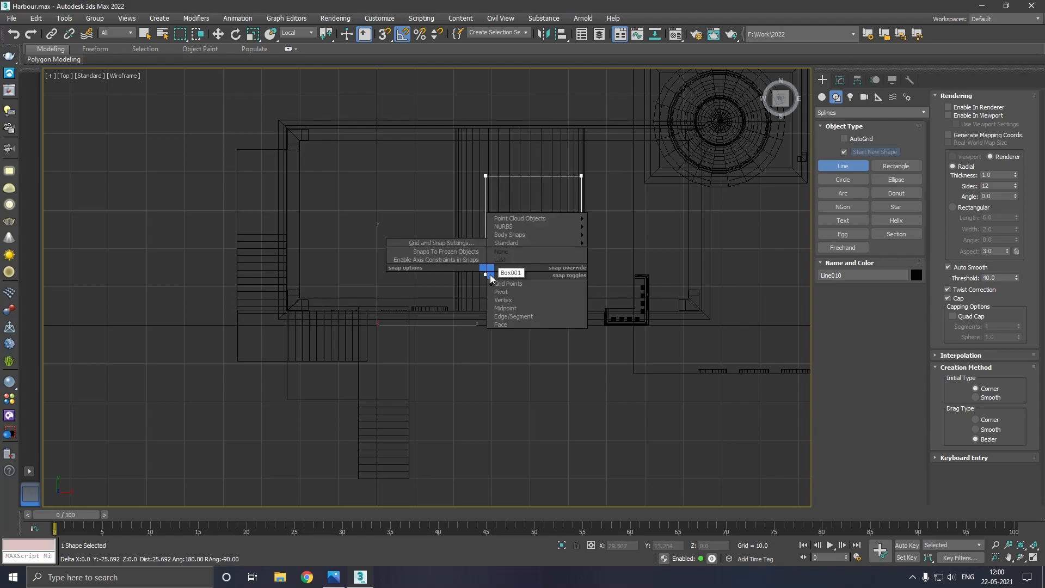
key(Escape)
key(w)
click(450, 278)
Start a straight-segment spline at the archway's front-right corner, running back through the passage, across its width, and forward about 80 units
click(843, 165)
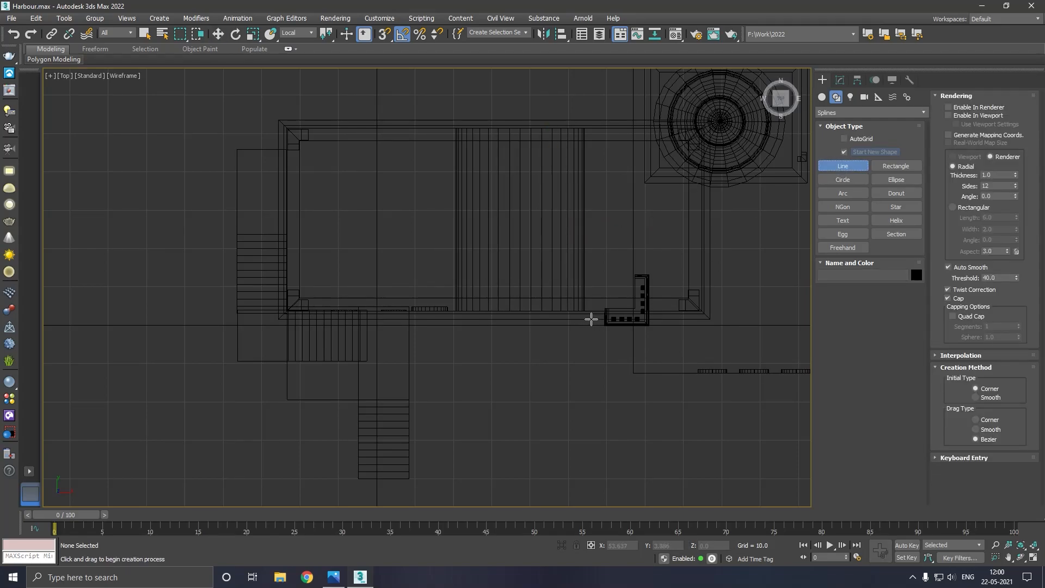
click(590, 317)
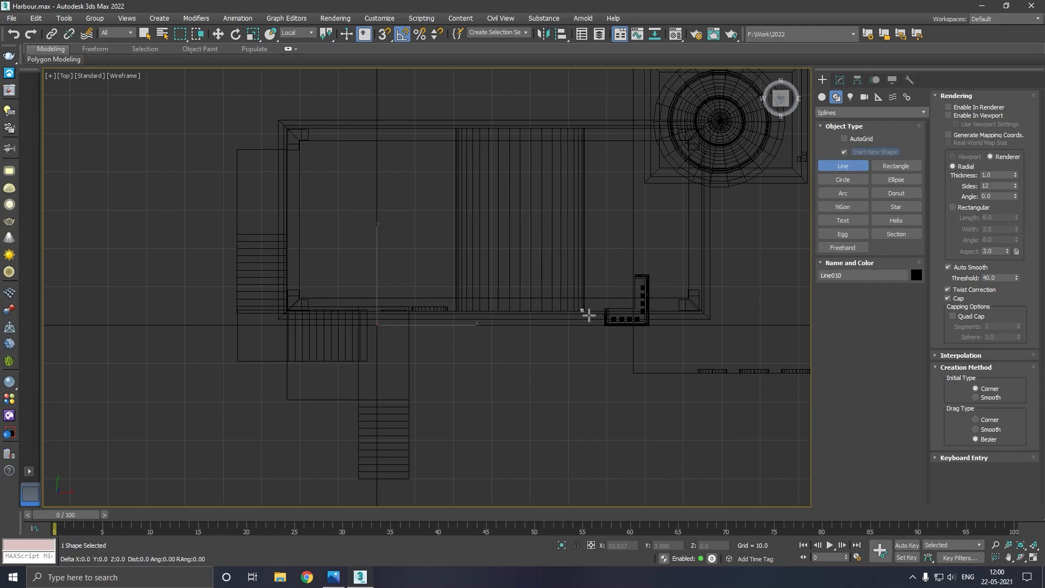
click(582, 175)
click(466, 188)
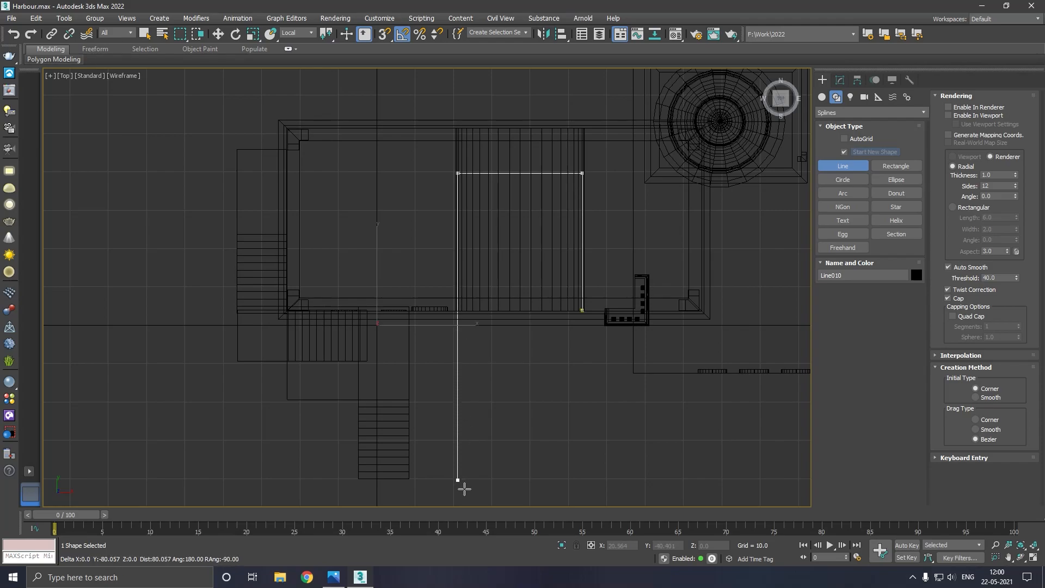
click(462, 486)
middle_drag(459, 485, 525, 389)
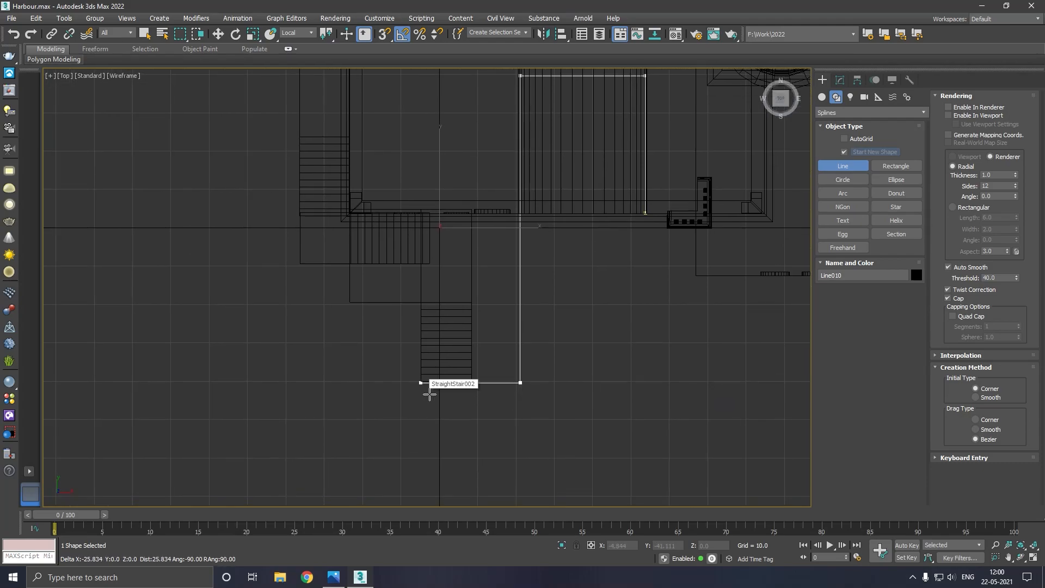
Continue the spline about 26 units to the lowest stair's outer corner and trace the stepped staircase outline to the upper landing's back corner
click(430, 394)
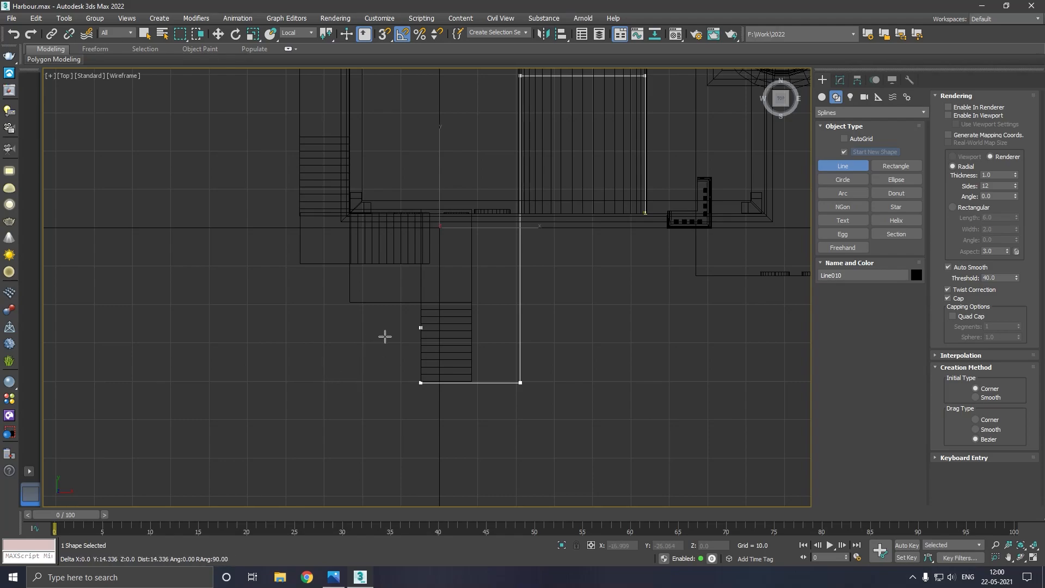
click(422, 304)
click(349, 303)
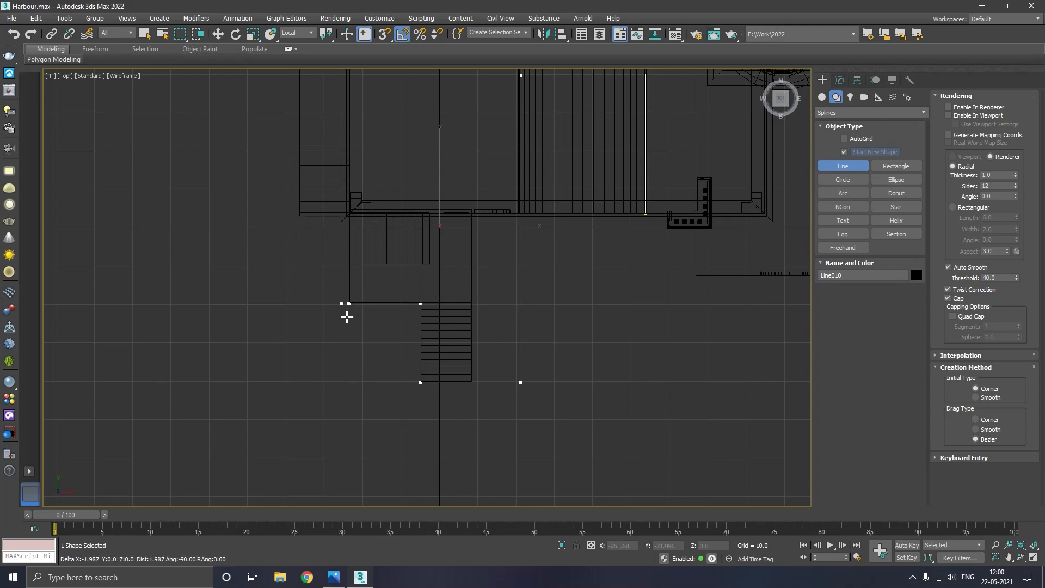
click(349, 264)
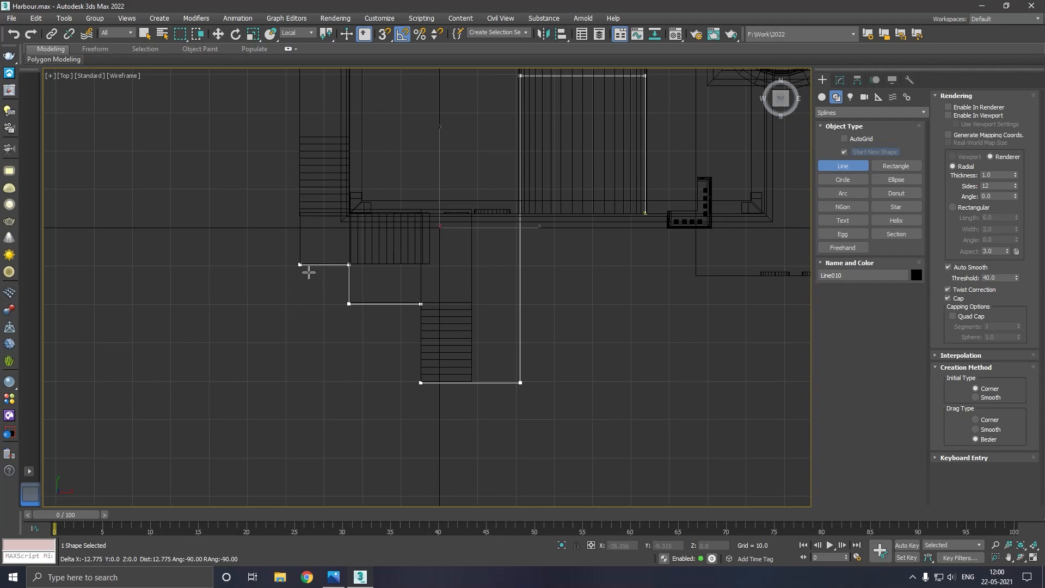
click(301, 267)
middle_drag(299, 268, 474, 407)
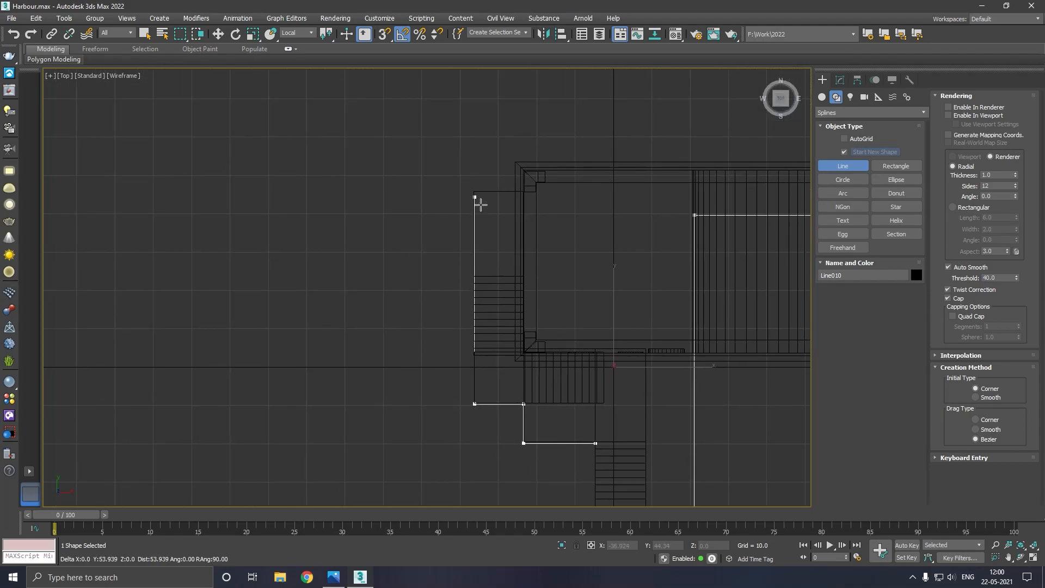
click(477, 197)
Extend the spline straight outward from the landing's back corner and forward to a point beyond the lowest stair's front edge
shift+click(247, 237)
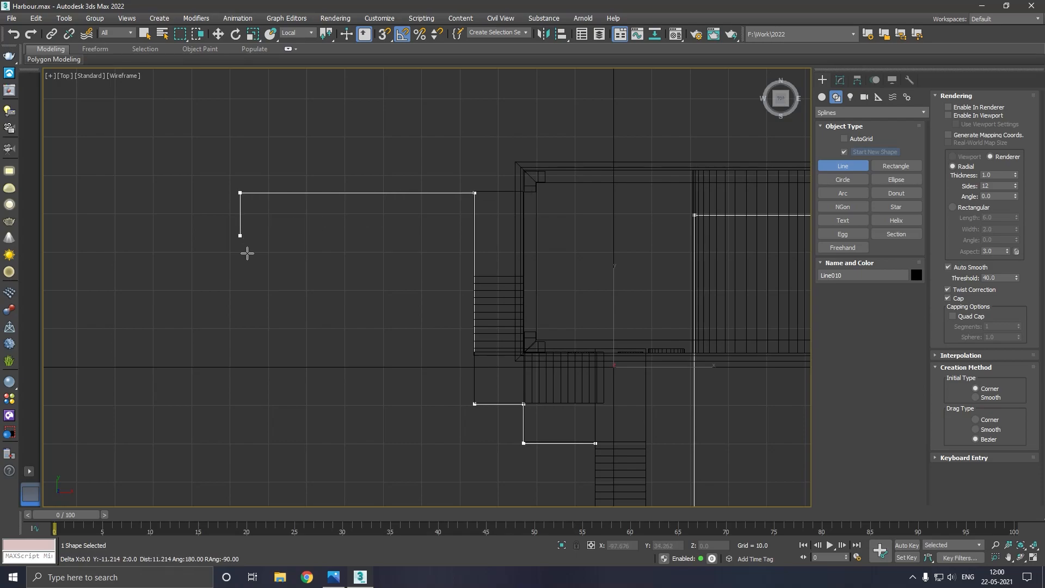
middle_drag(254, 357, 284, 356)
scroll(276, 345, down, 2)
middle_drag(303, 439, 299, 366)
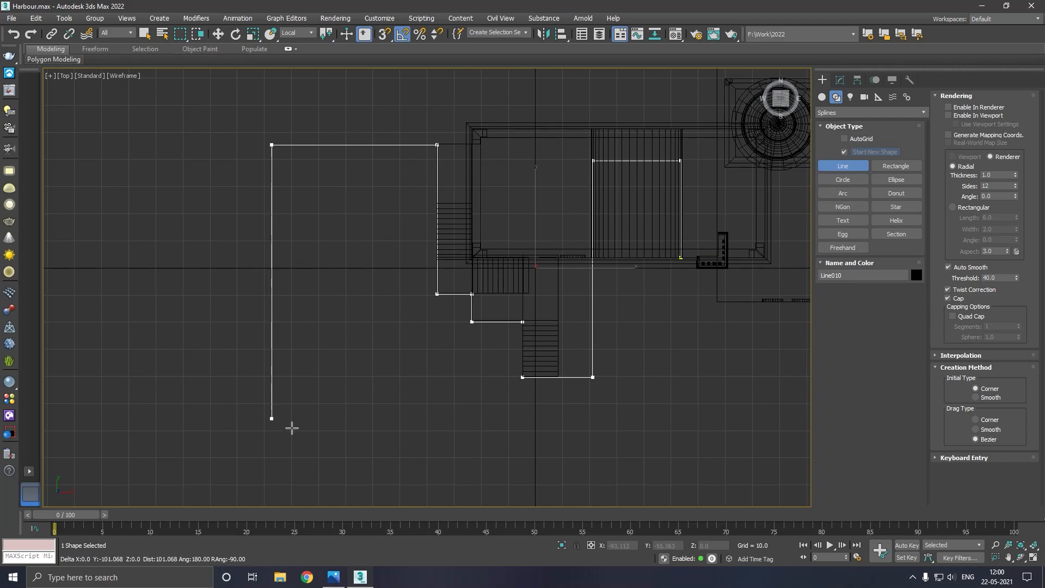
click(289, 439)
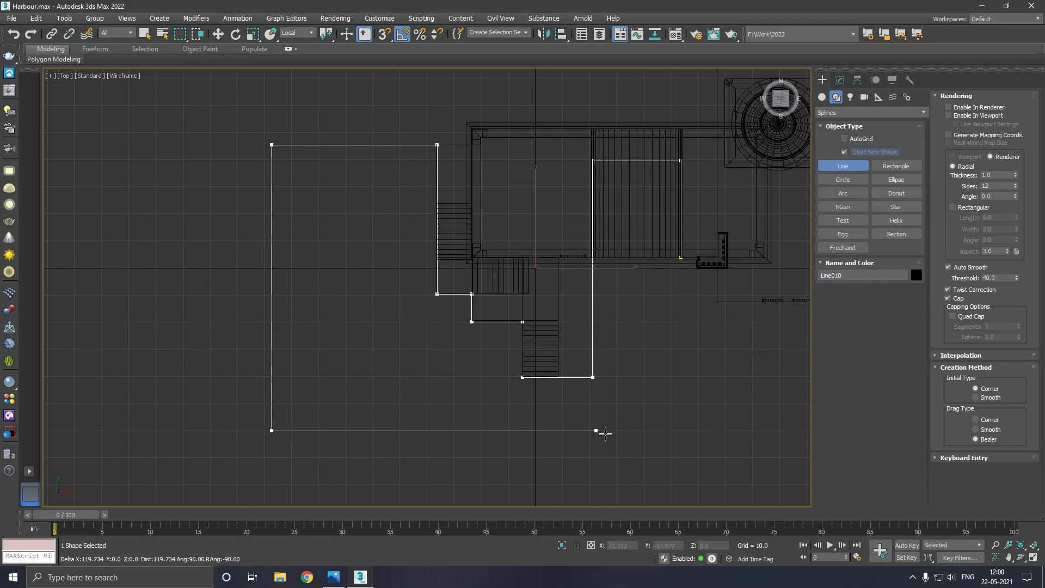
Continue the spline across the front, back toward the upper landing, and along an outer stepped contour that parallels the staircase outline
middle_drag(625, 432, 495, 430)
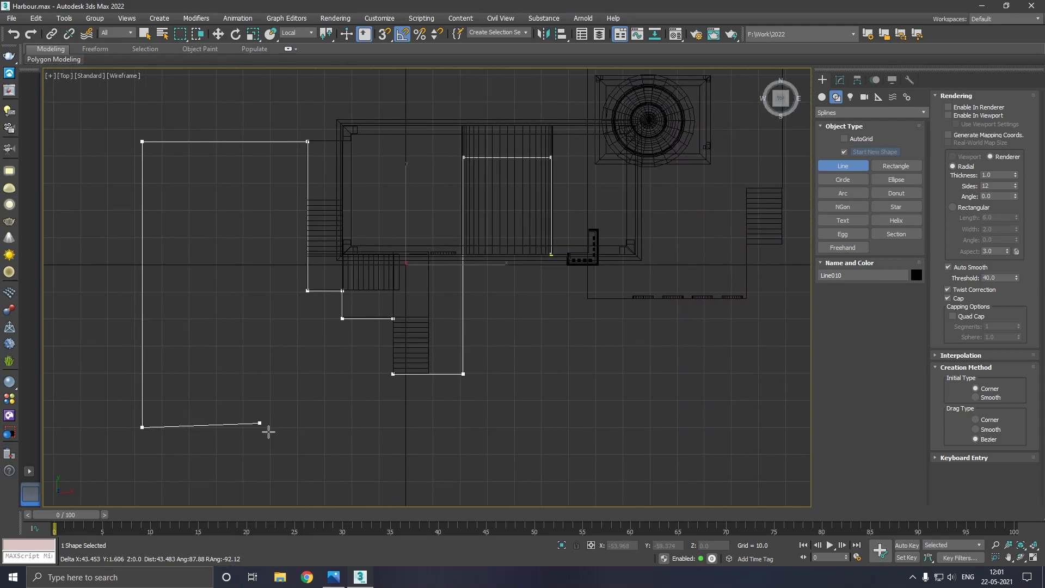
middle_drag(268, 432, 334, 430)
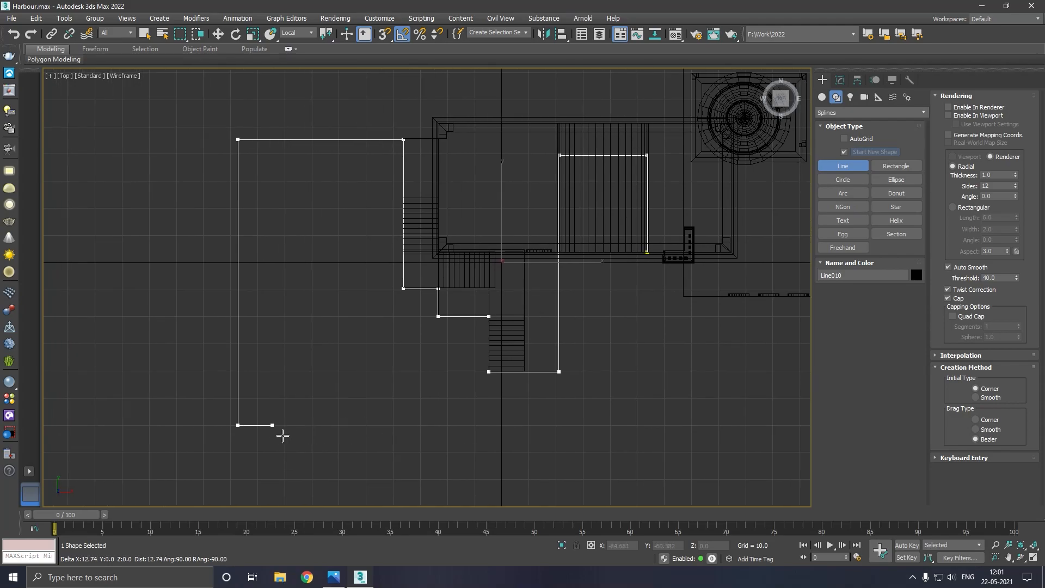
click(294, 429)
click(294, 291)
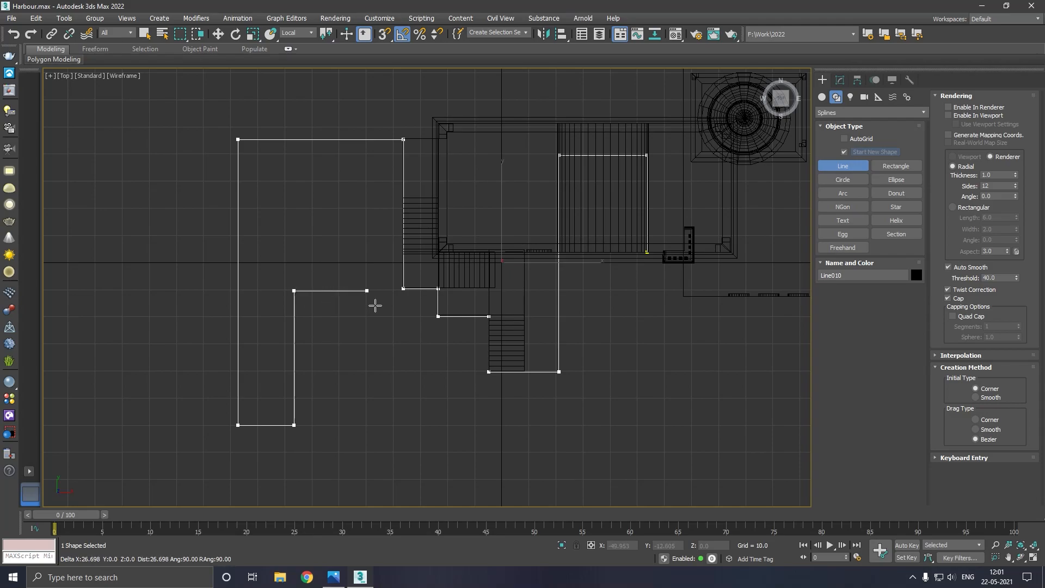
click(375, 305)
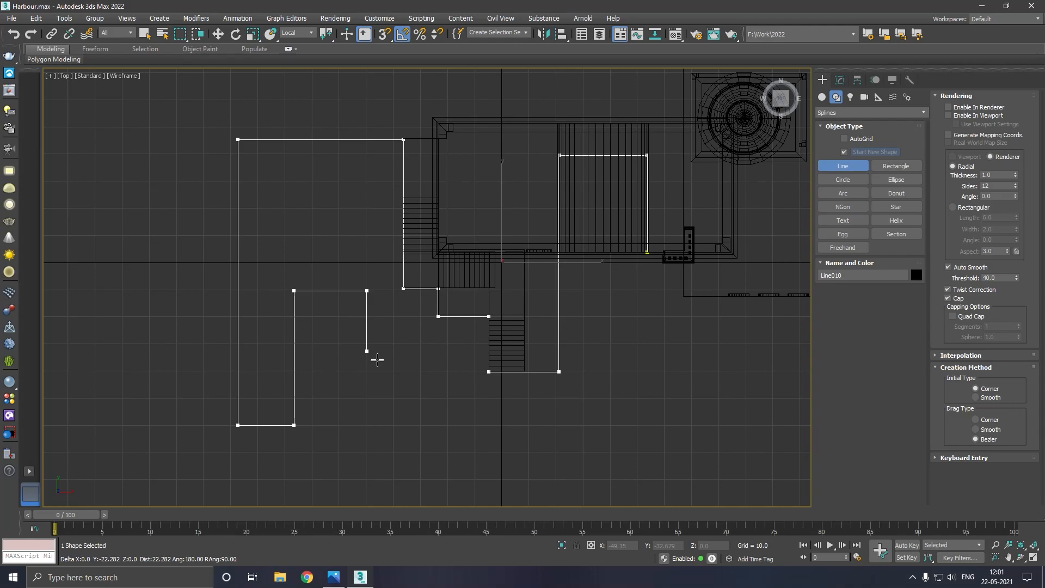
click(380, 380)
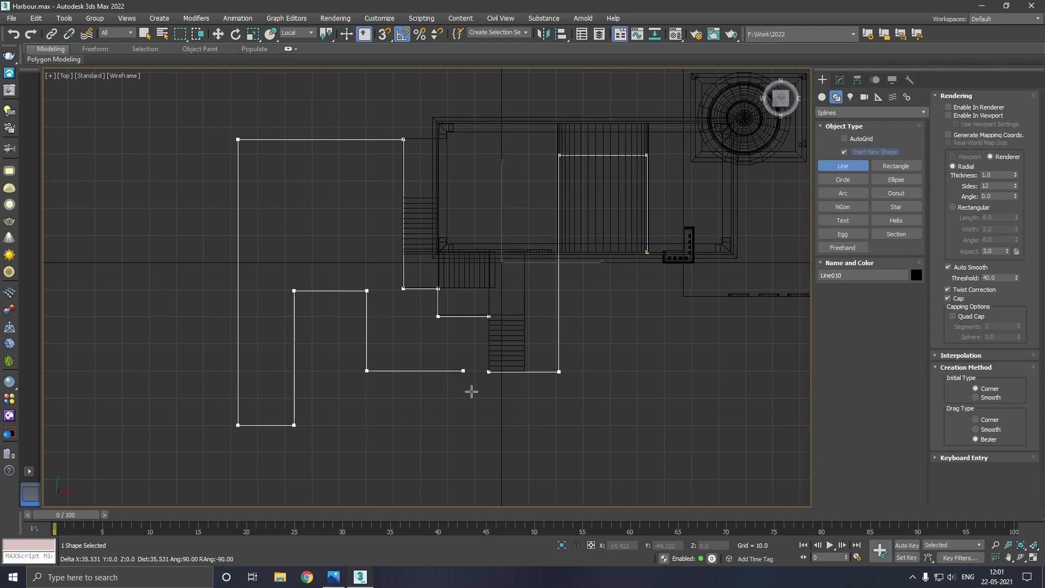
click(427, 381)
click(431, 435)
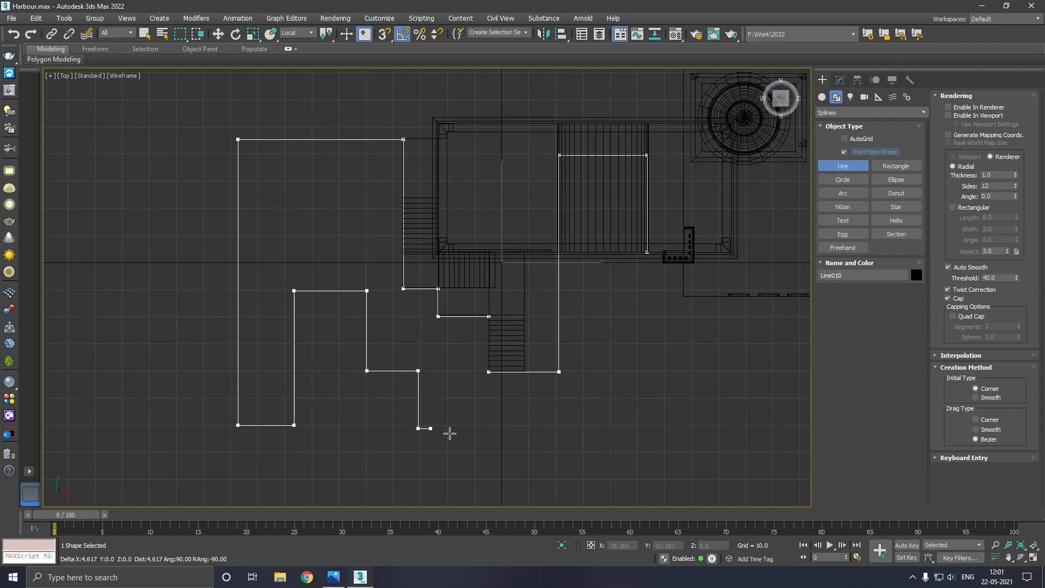
Run the spline past the lowest stair, about 93 units back into the archway and around to its start point, and close the shape
middle_drag(600, 430, 505, 431)
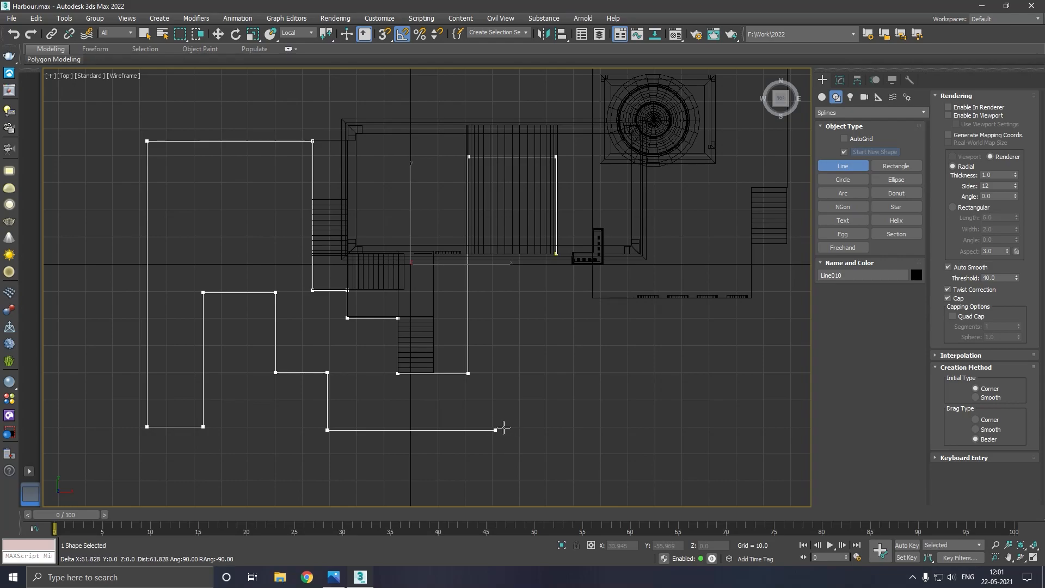
click(503, 429)
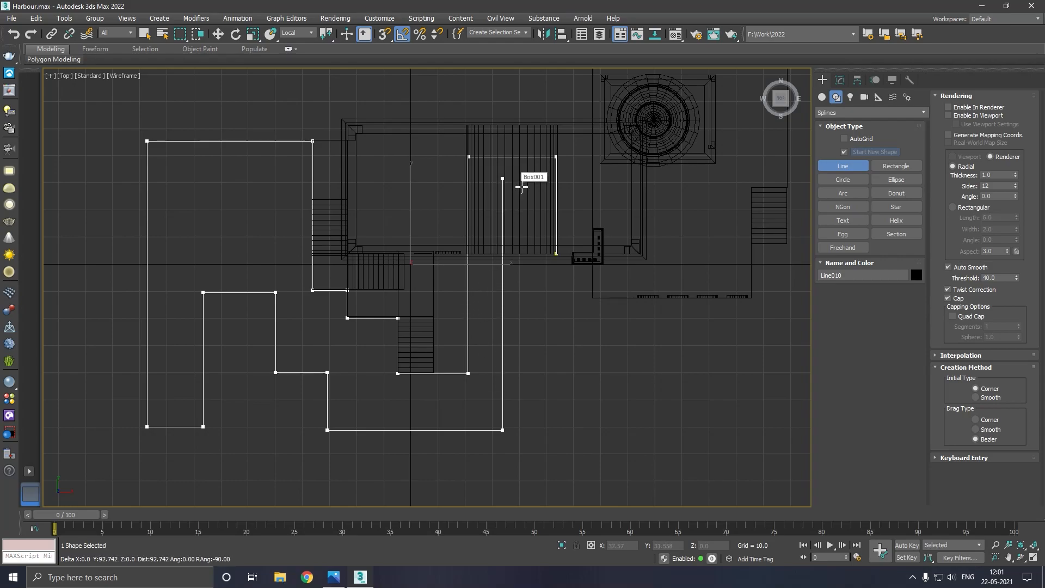
click(512, 186)
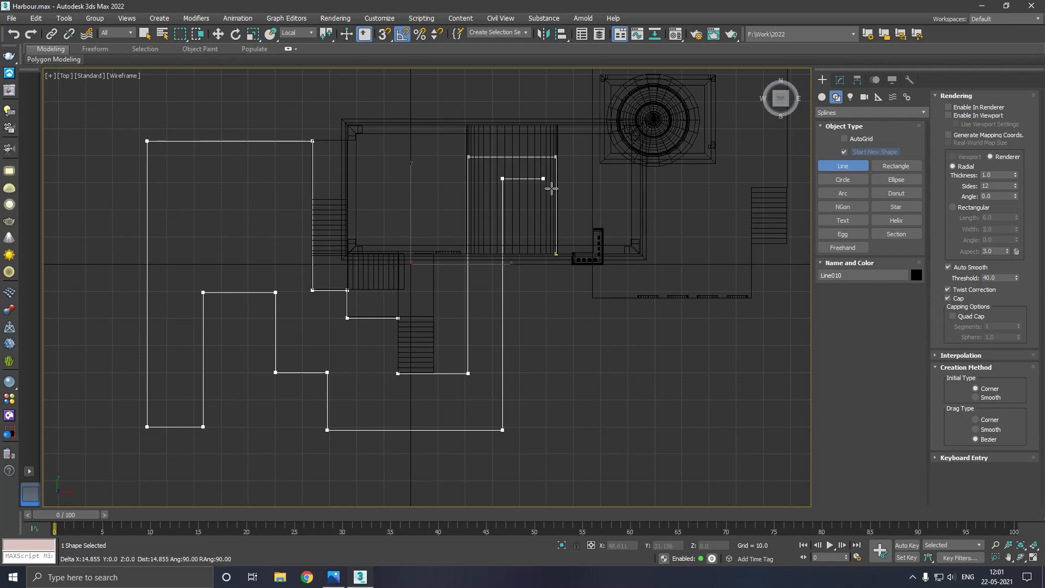
click(542, 182)
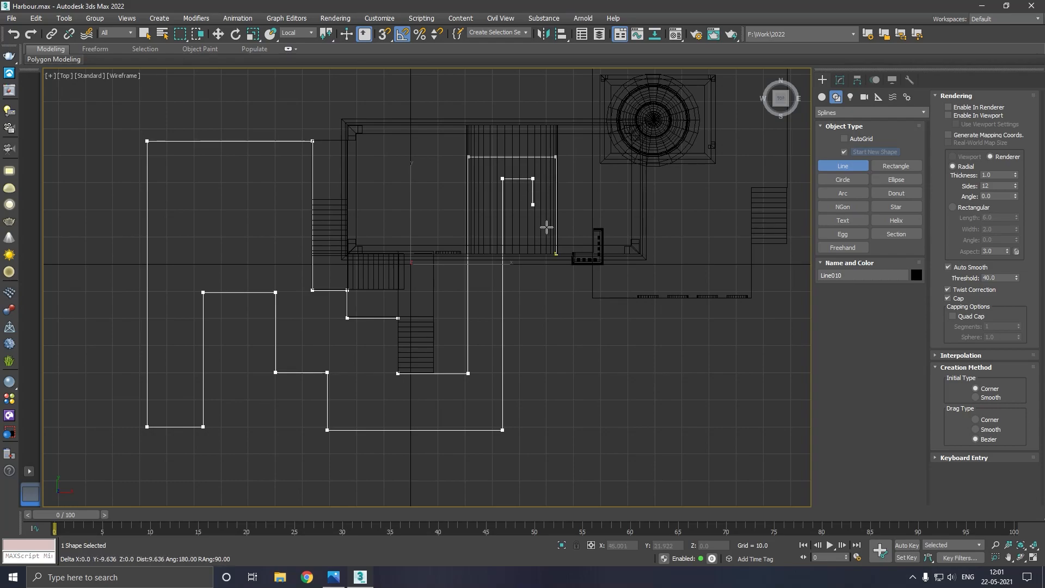
click(546, 260)
click(556, 255)
click(498, 296)
right_click(571, 288)
Level the spline's last corner vertex at the archway's front opening with its start vertex
scroll(568, 245, up, 3)
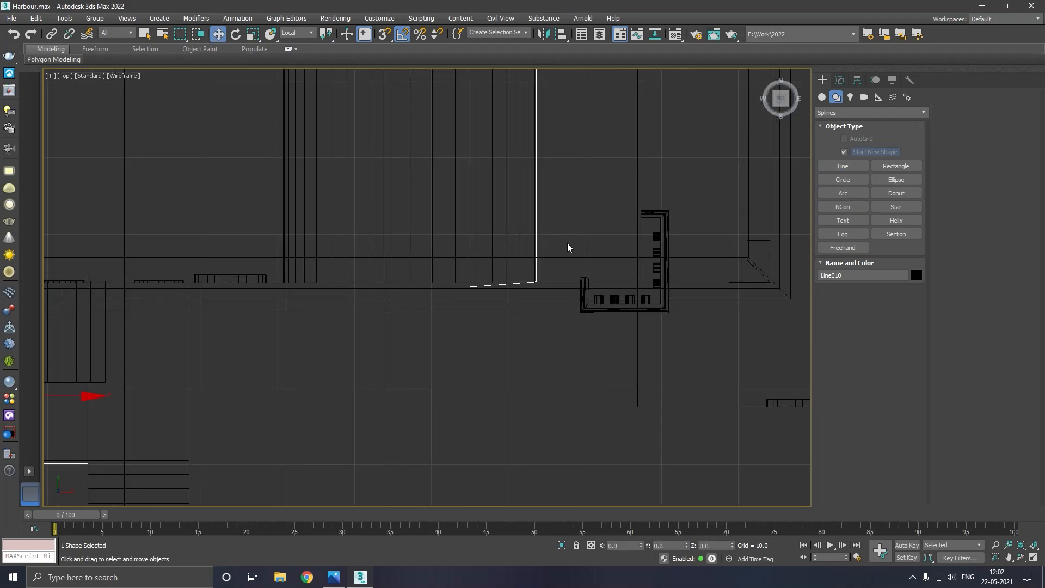
click(840, 80)
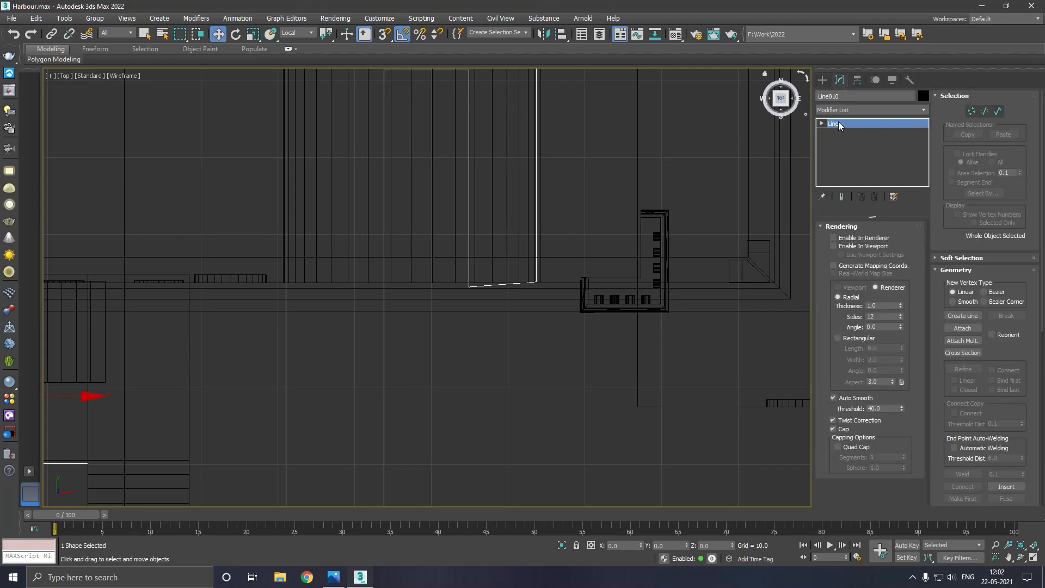
click(471, 289)
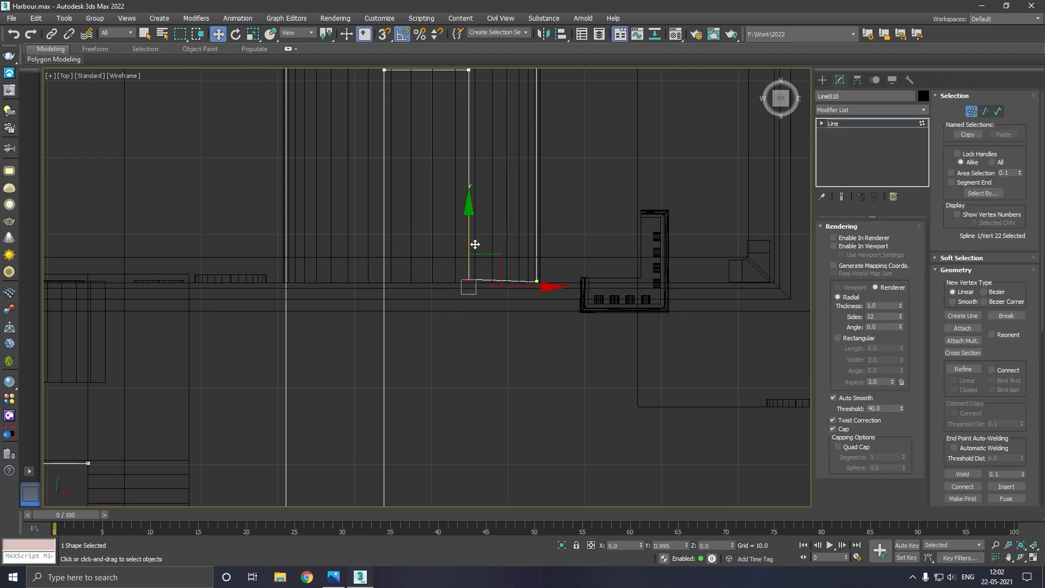
drag(476, 245, 476, 247)
click(516, 334)
Narrow the strip running into the archway by moving both vertices of its inner long edge toward the stairs
scroll(534, 262, down, 5)
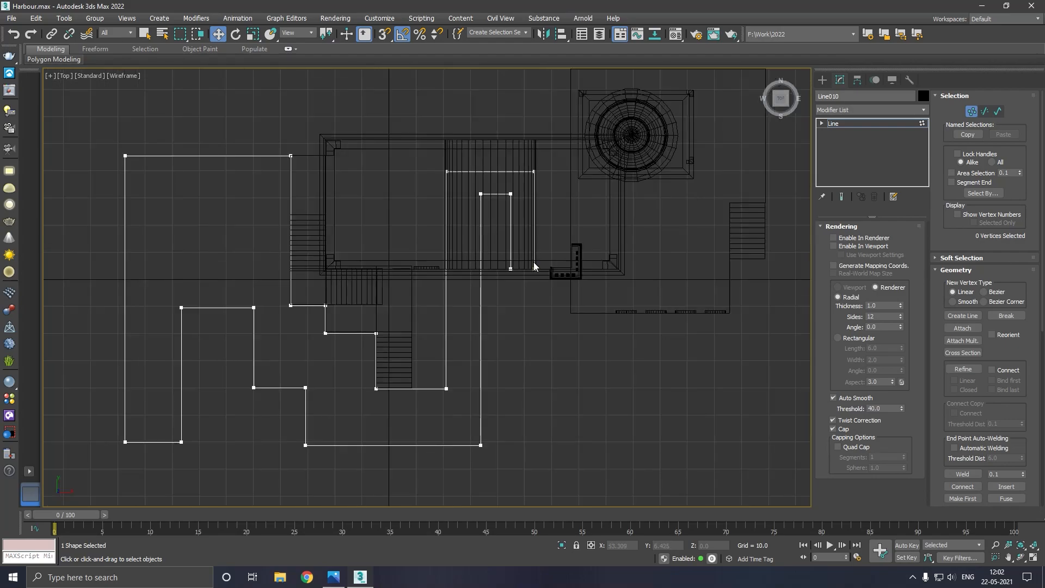
middle_drag(523, 363, 527, 324)
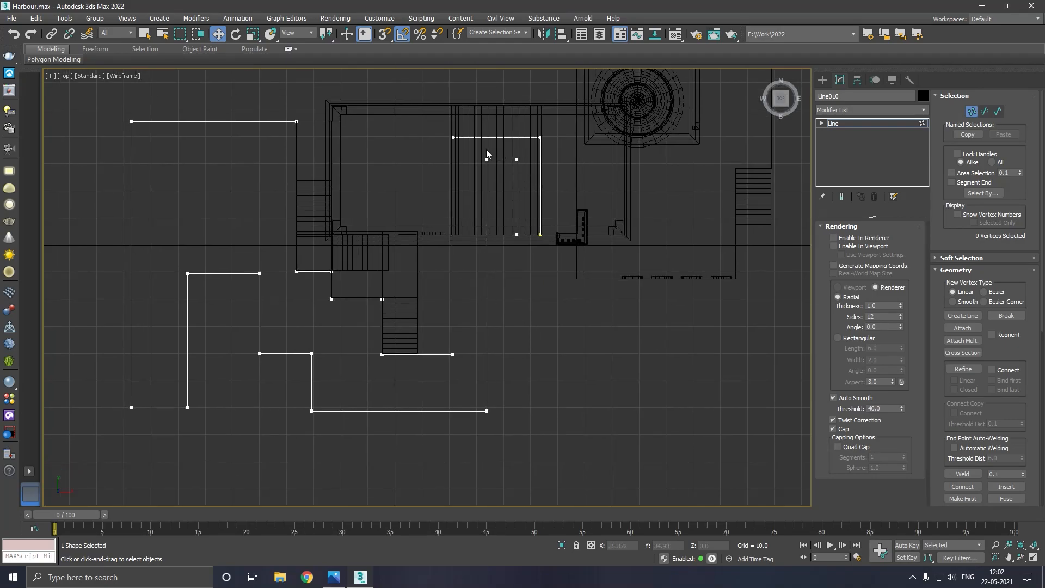
drag(502, 465, 502, 466)
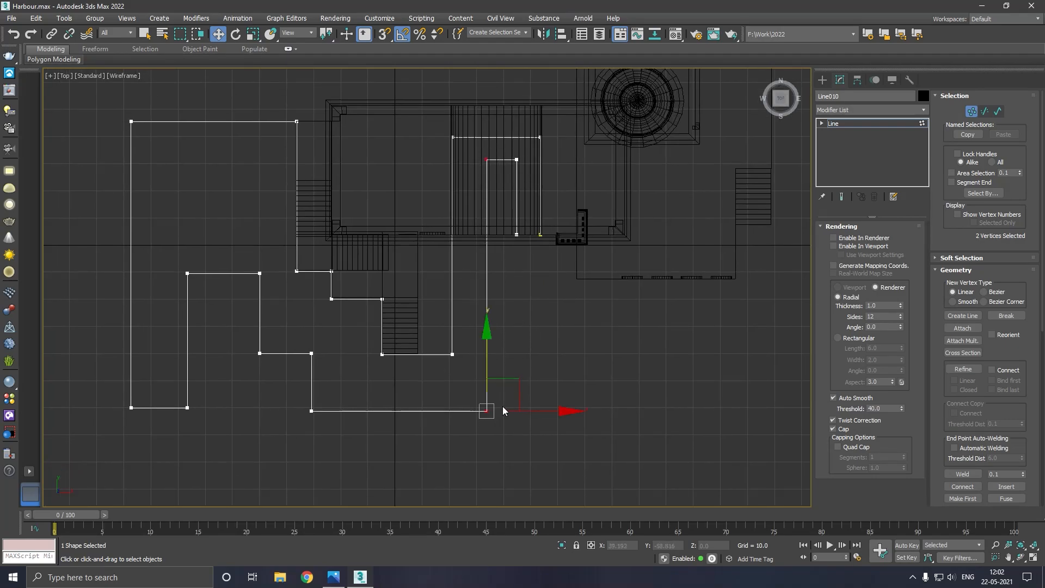
drag(547, 418, 536, 413)
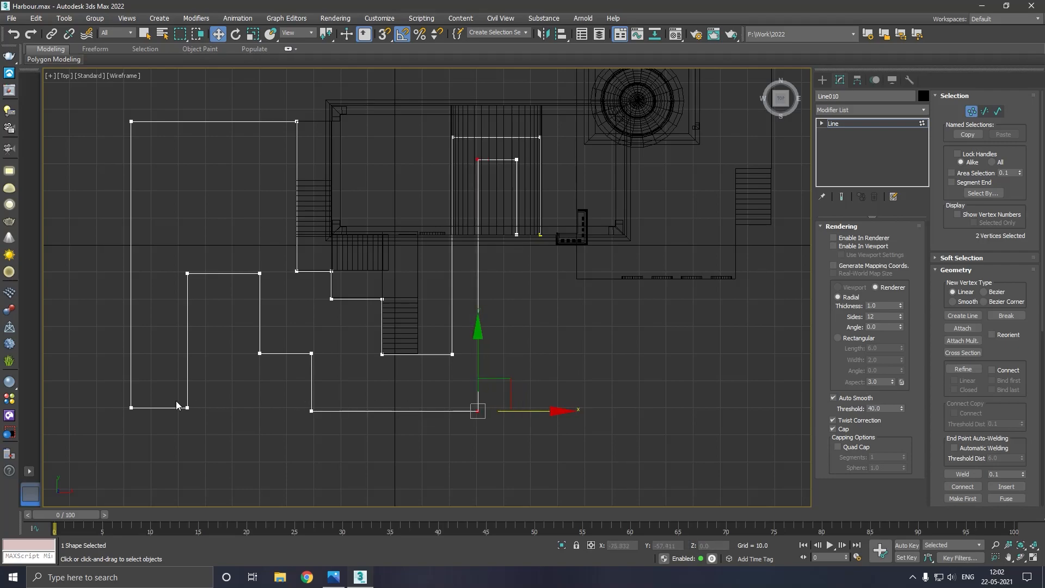
Move the outline's four front vertices back toward the stairs and shift its outer side edge inward toward the building
ctrl+drag(290, 415, 290, 415)
drag(140, 355, 140, 343)
drag(141, 338, 141, 330)
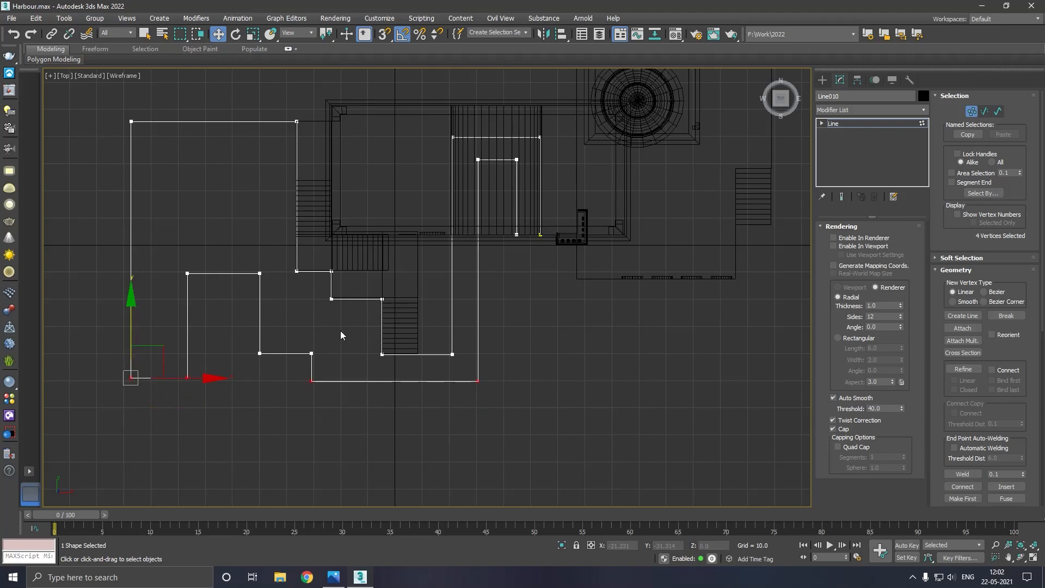
middle_drag(256, 274, 400, 291)
drag(274, 200, 289, 442)
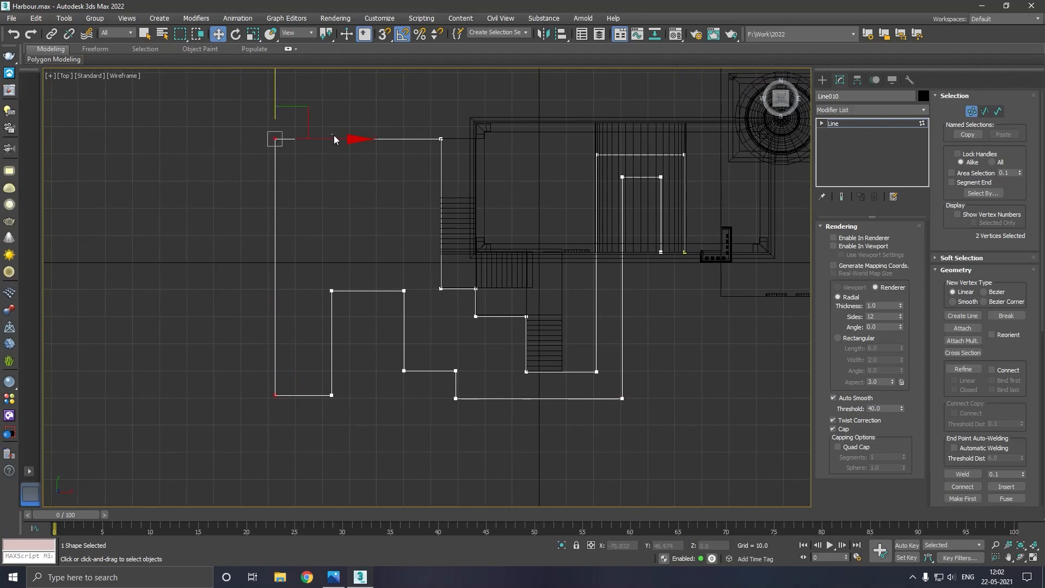
drag(334, 139, 358, 140)
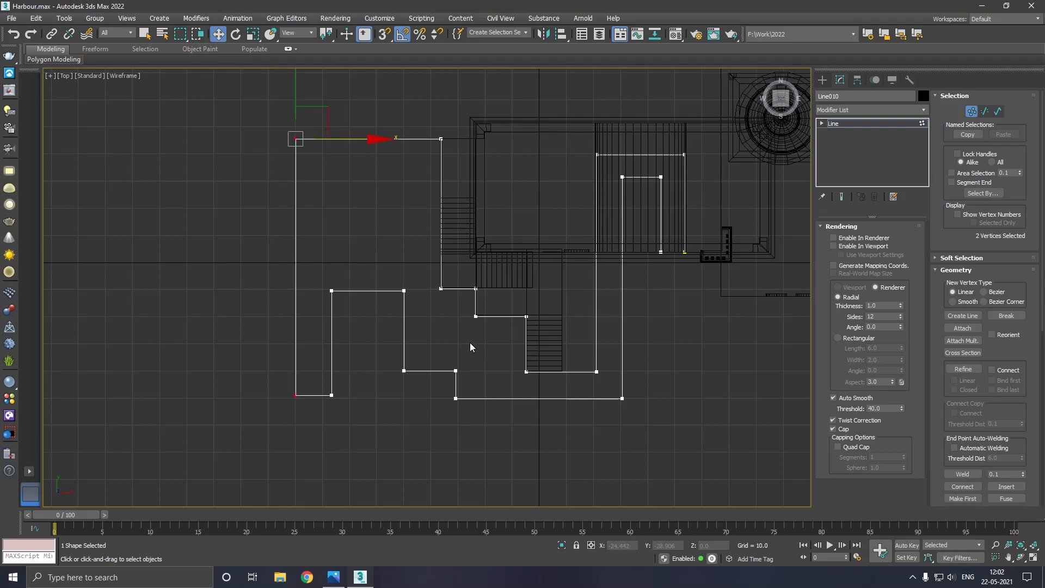
Reshape the outline's outer steps by moving the middle step's front edge back and widening that step at both ends
drag(392, 350, 466, 378)
drag(462, 338, 479, 430)
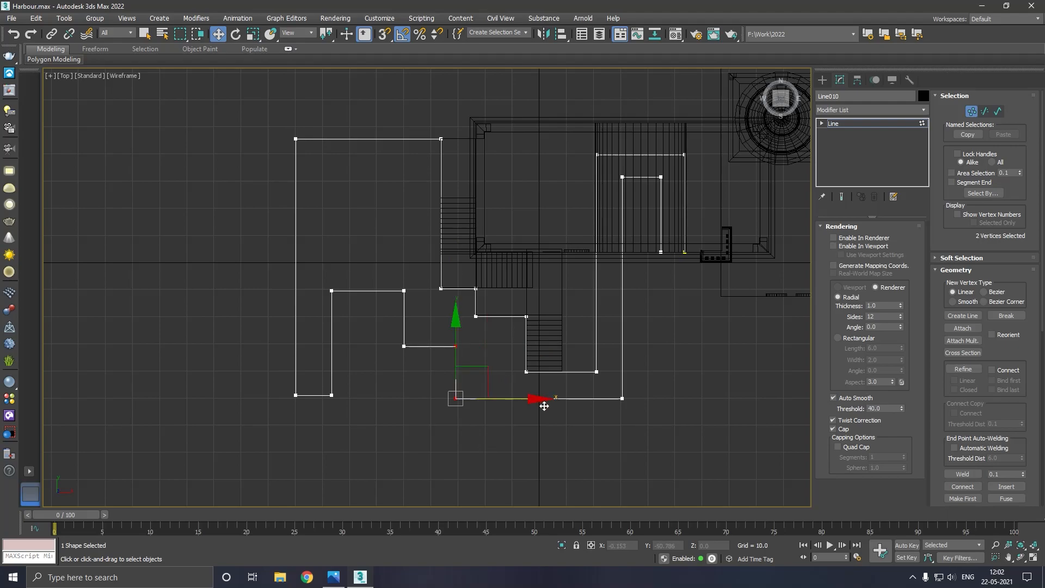
drag(532, 406, 558, 406)
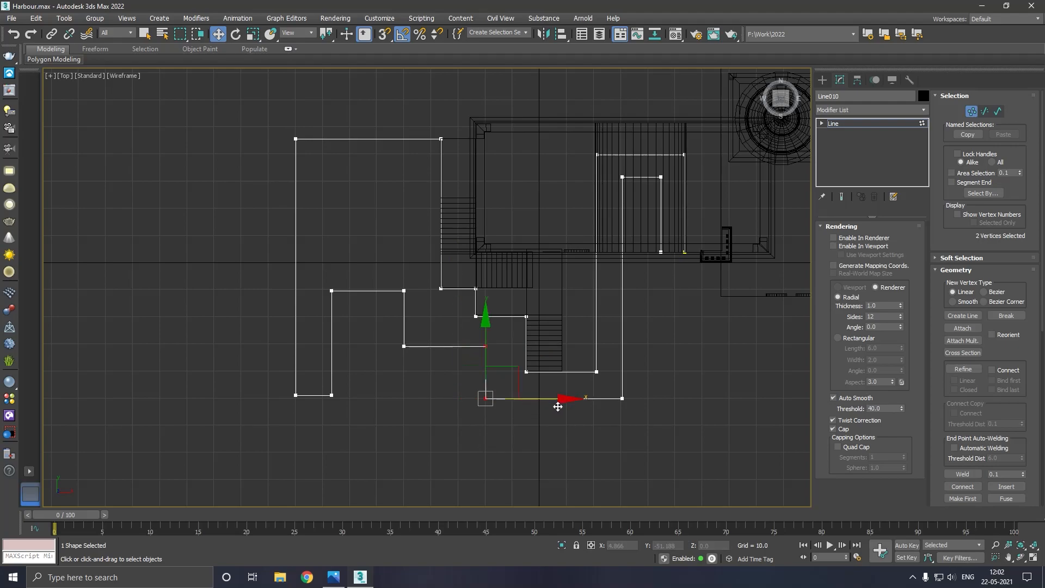
drag(384, 283, 408, 359)
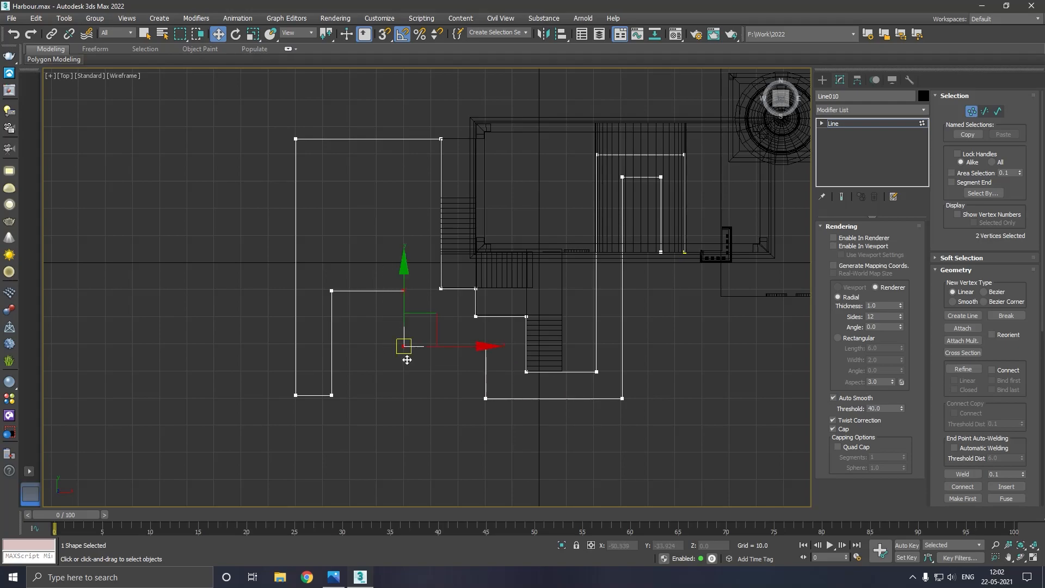
drag(470, 351, 456, 354)
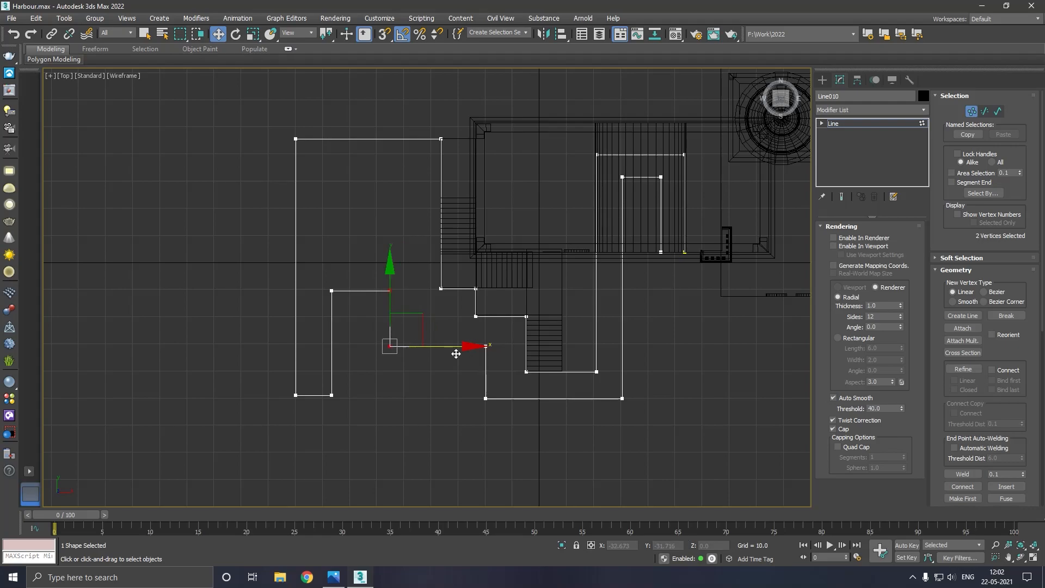
Convert the closed spline to an Editable Poly in perspective and assign it the building's grey material
key(p)
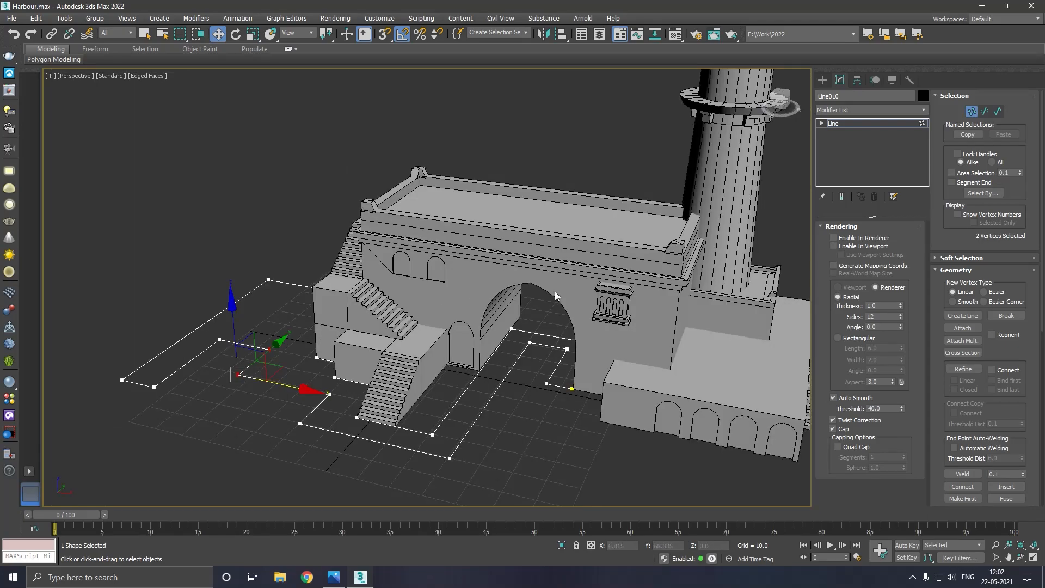
right_click(874, 142)
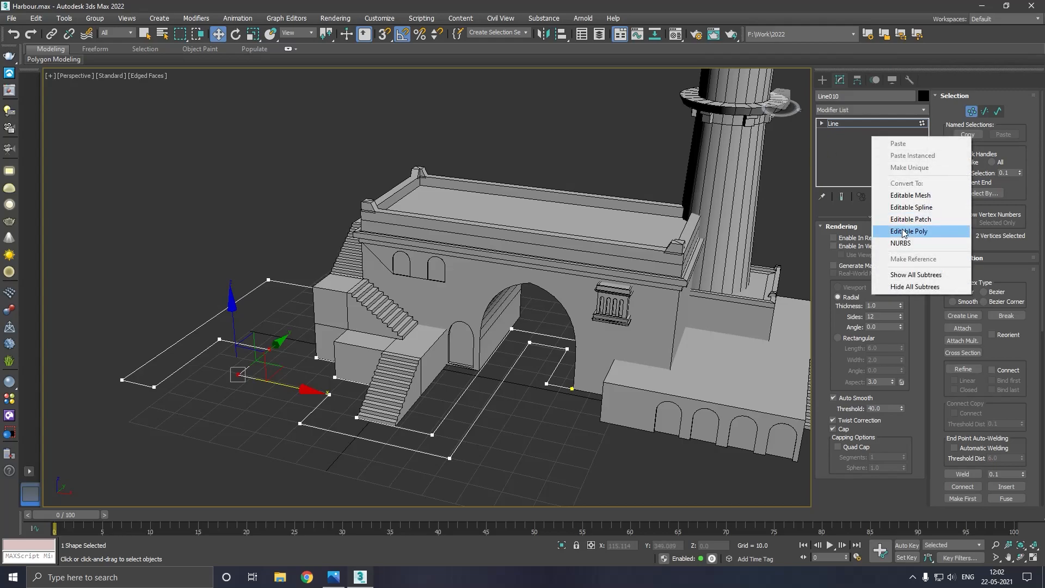
click(877, 229)
key(m)
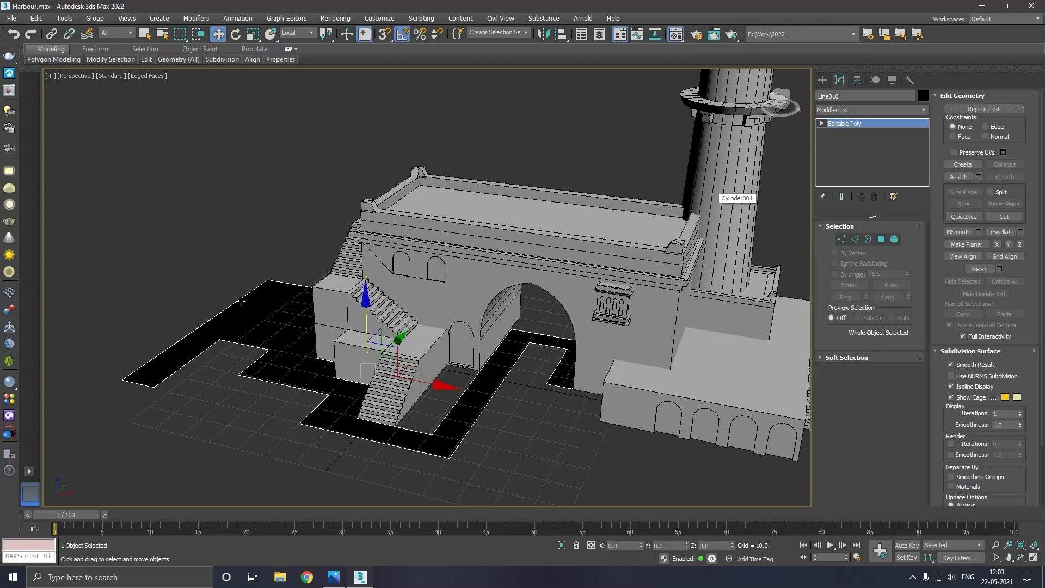
click(123, 256)
key(m)
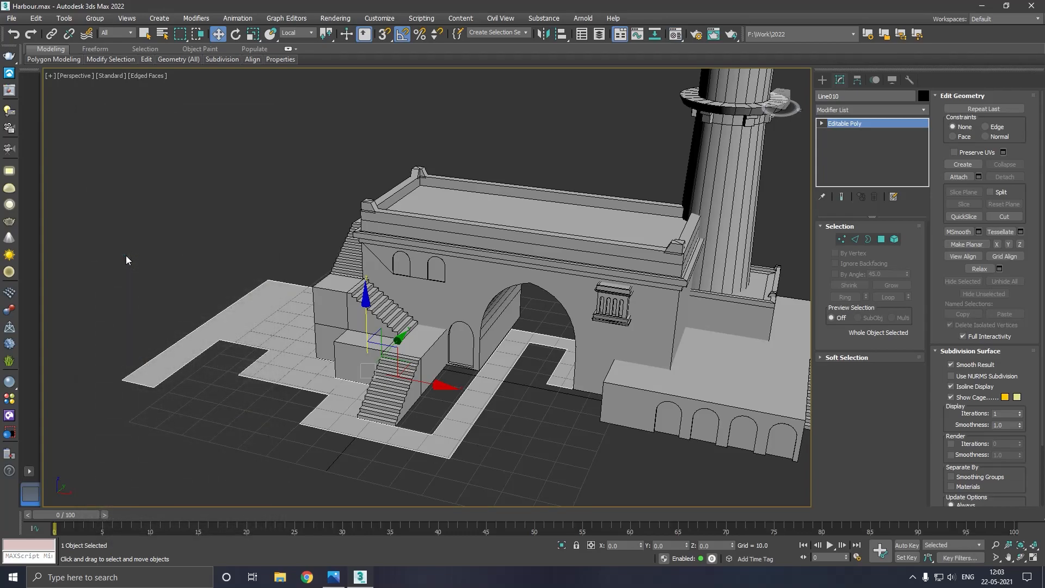
Isolate the ground platform and start editing its vertices from a raised perspective view
middle_drag(457, 364, 577, 343)
scroll(540, 354, up, 3)
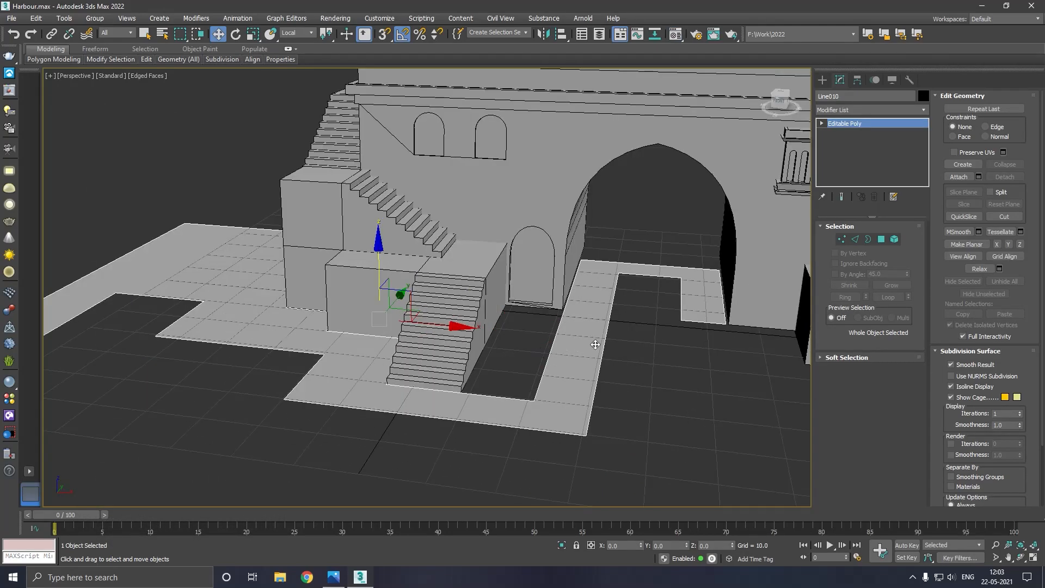
click(857, 239)
click(556, 360)
drag(616, 325, 498, 321)
click(842, 239)
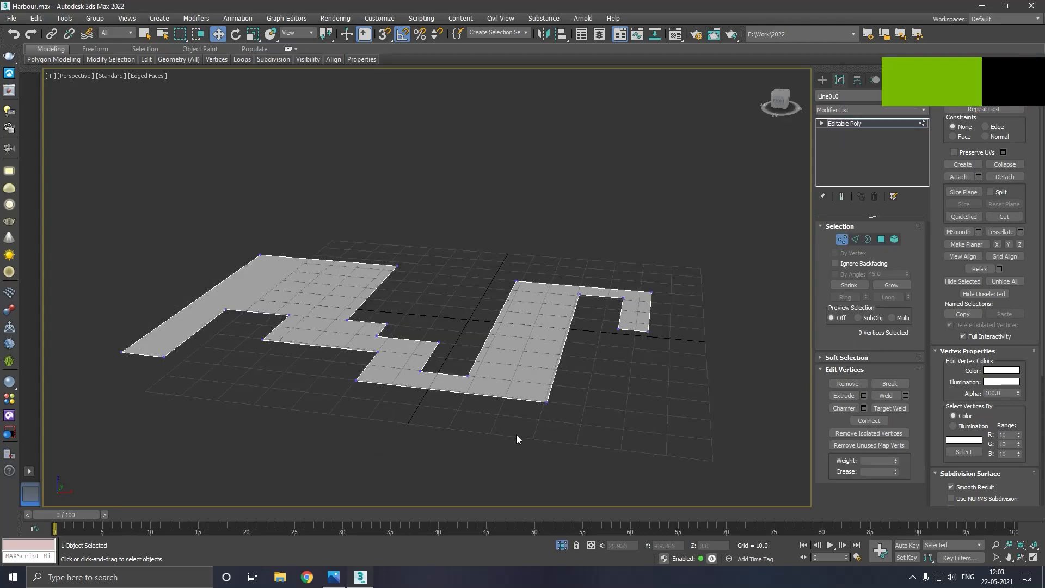
alt+middle_drag(516, 435, 536, 462)
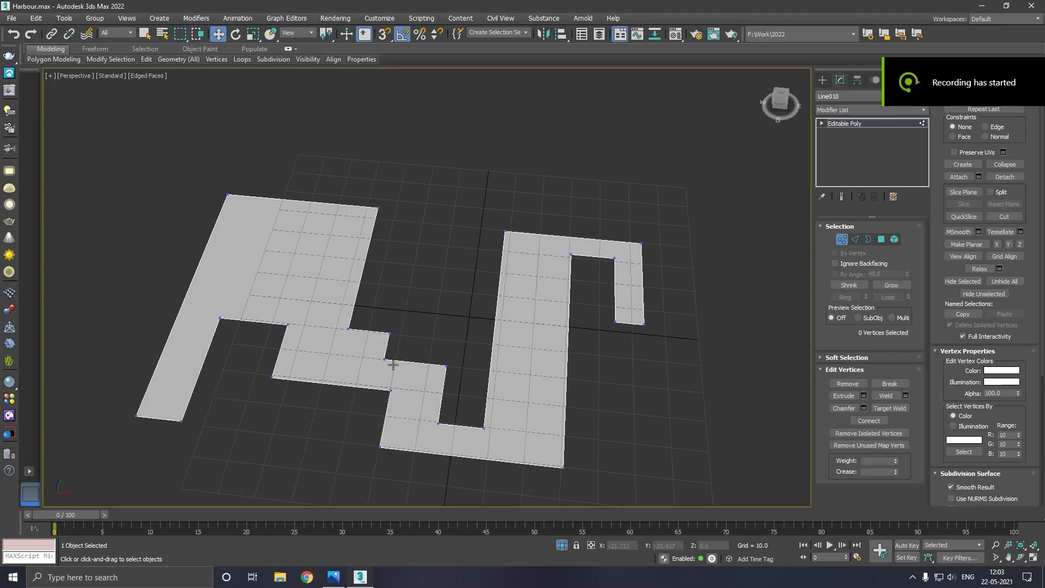
drag(385, 356, 409, 363)
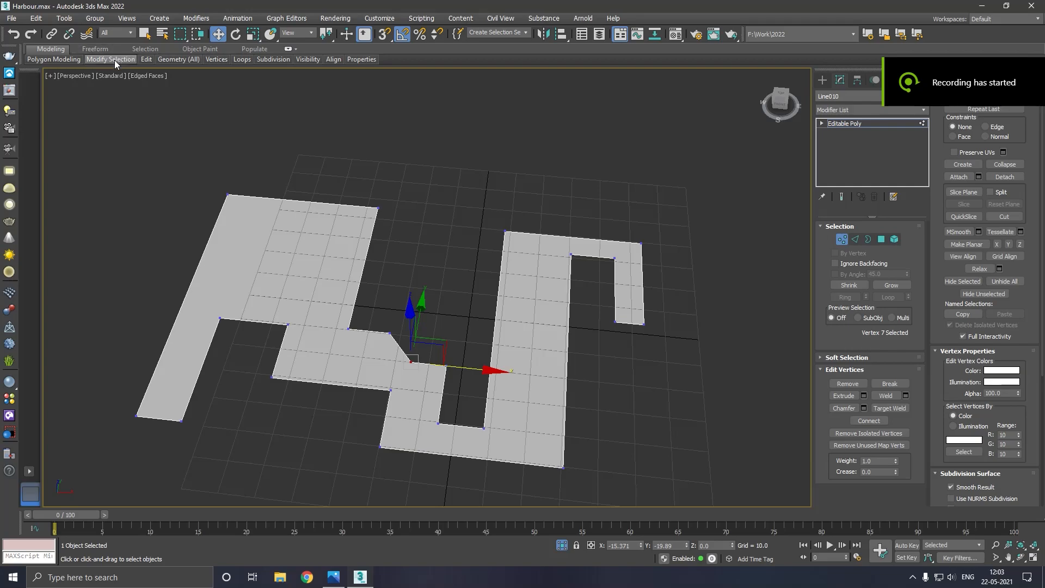
click(14, 34)
click(393, 373)
Connect the vertex pairs across the junction of the two middle steps and across the front corner of the long walkway
drag(347, 349, 406, 419)
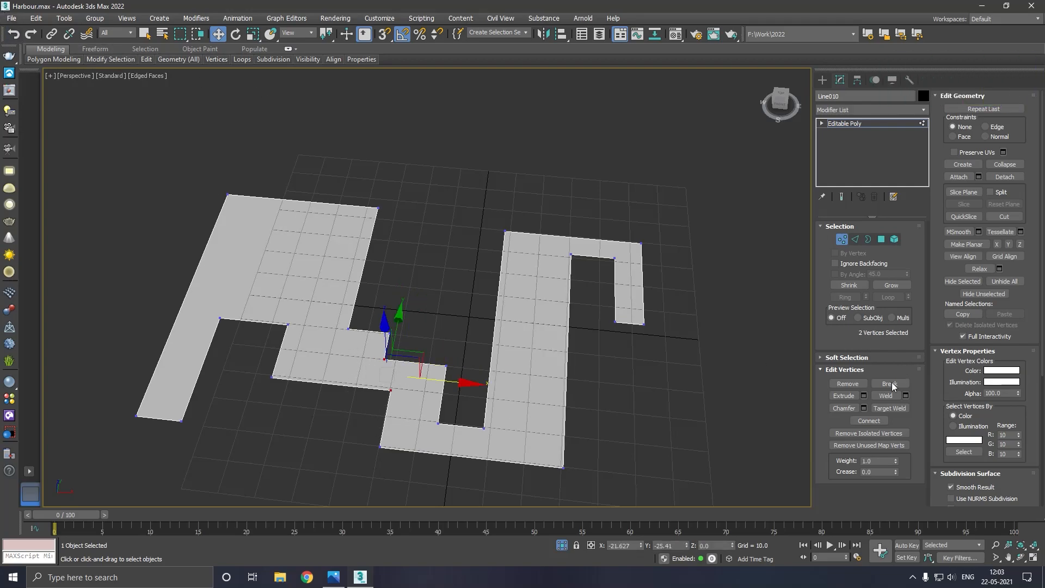
click(869, 421)
drag(478, 421, 667, 497)
click(869, 420)
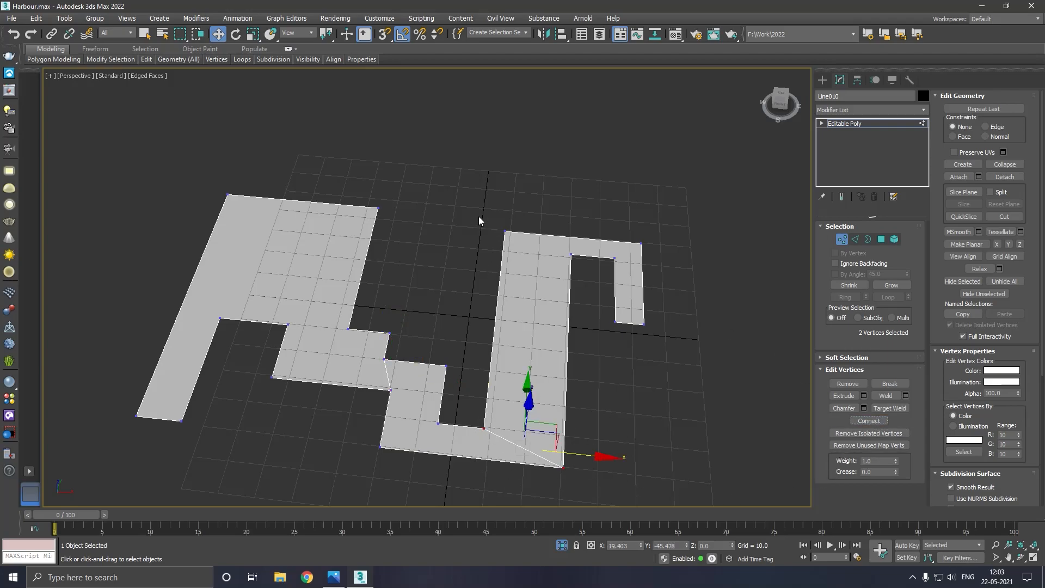
Connect the inner and outer corner vertices at both ends of the short strip behind the long walkway
drag(584, 277, 612, 278)
click(869, 421)
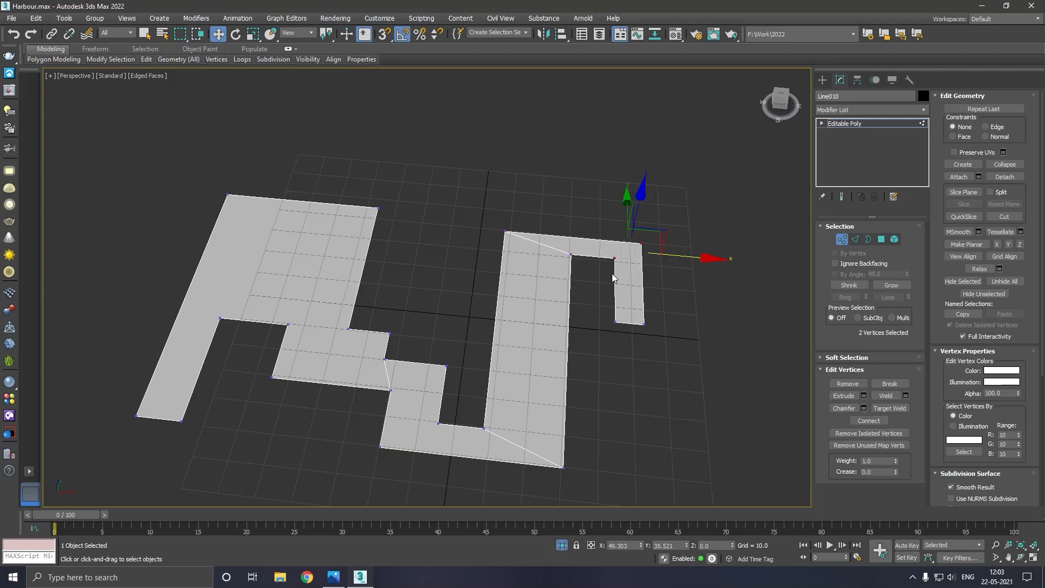
click(868, 421)
Connect the vertices across the front strip's other corner and across the joint between the wide block and the adjoining step
middle_drag(423, 420, 425, 433)
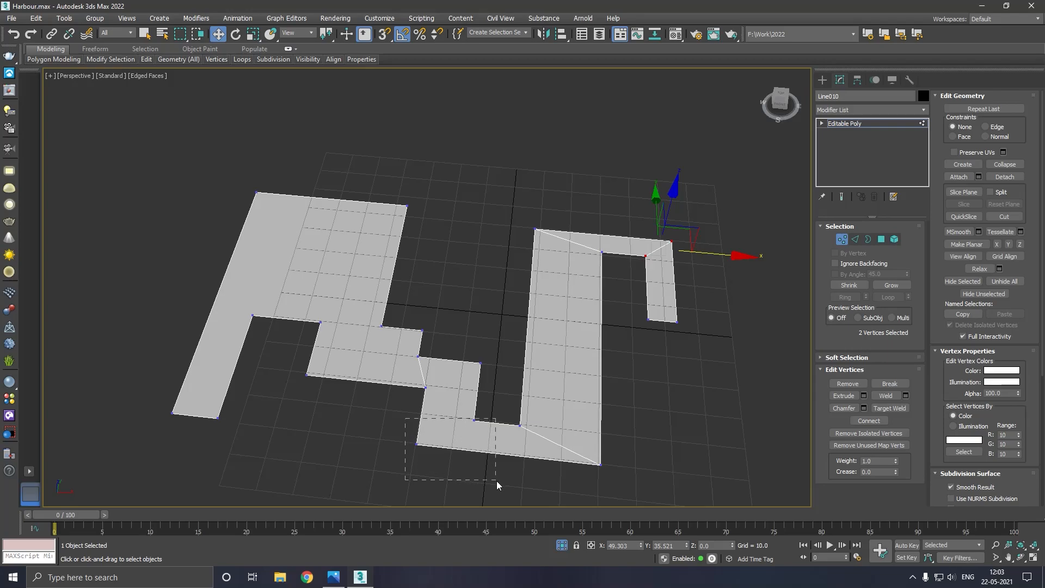
drag(498, 484, 497, 485)
click(869, 421)
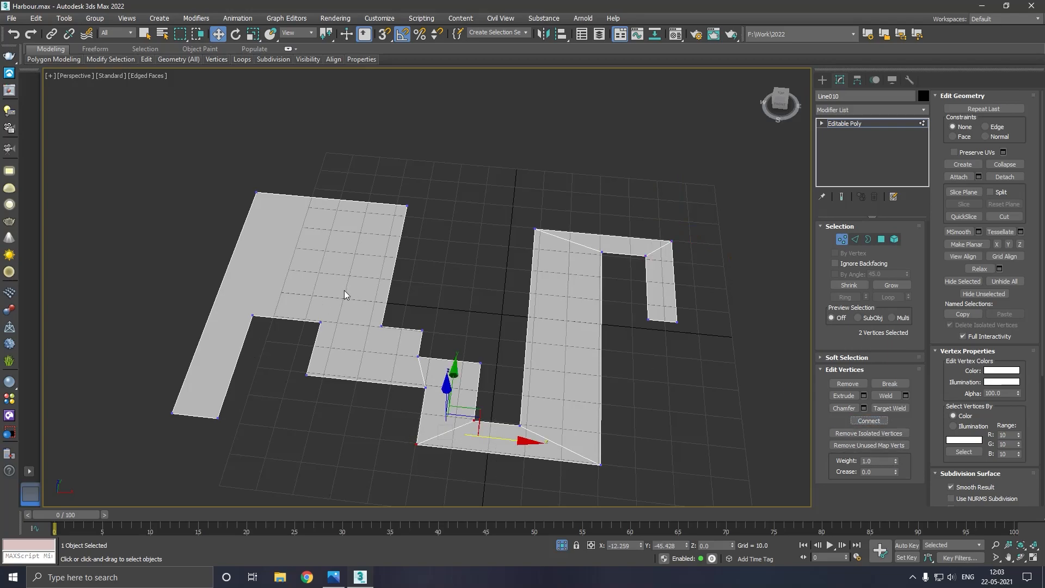
drag(398, 350, 398, 349)
click(869, 420)
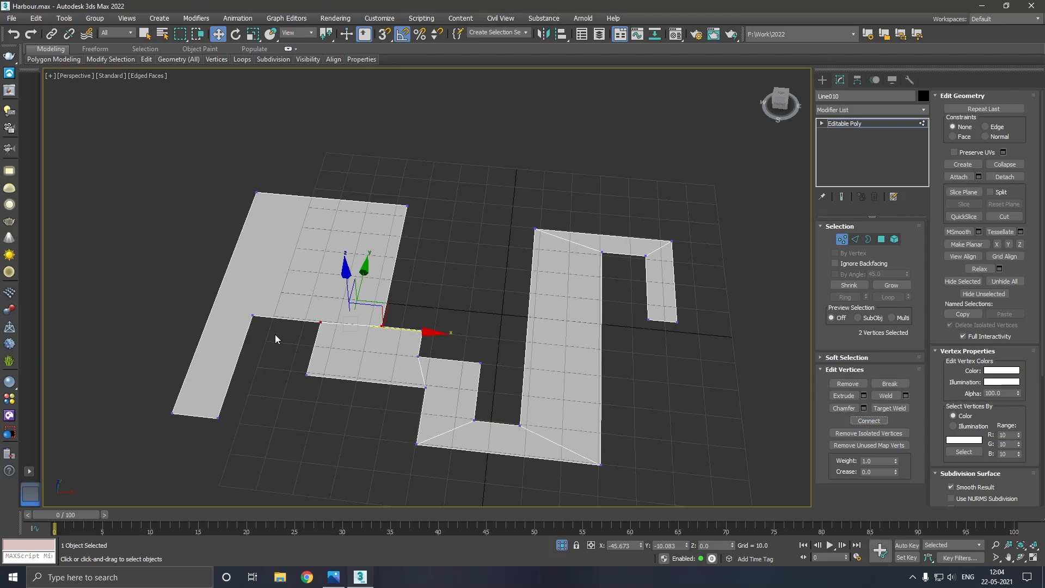
Connect the long walkway's two side edges with 16 segments
click(855, 239)
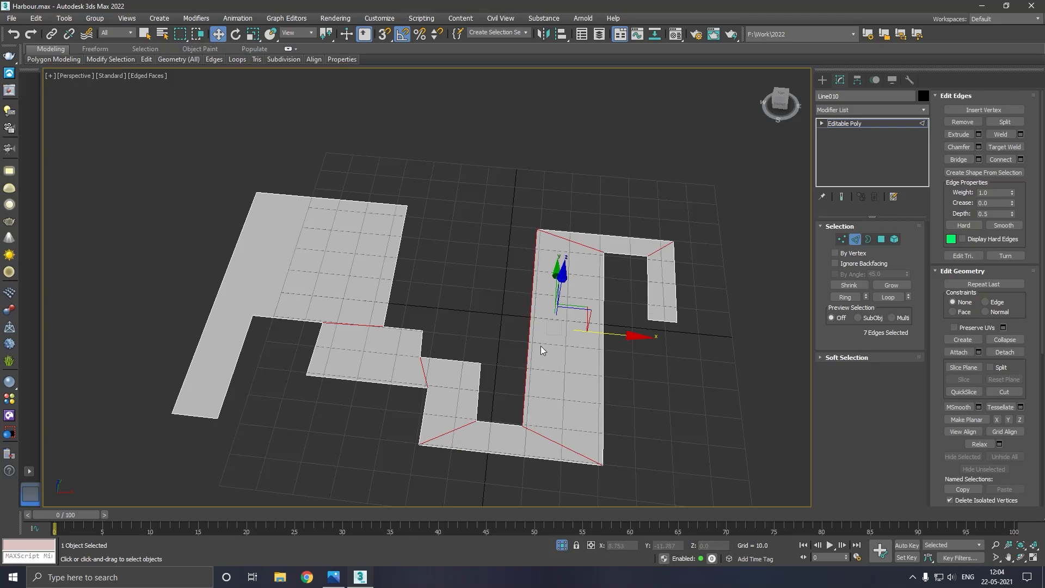
click(15, 34)
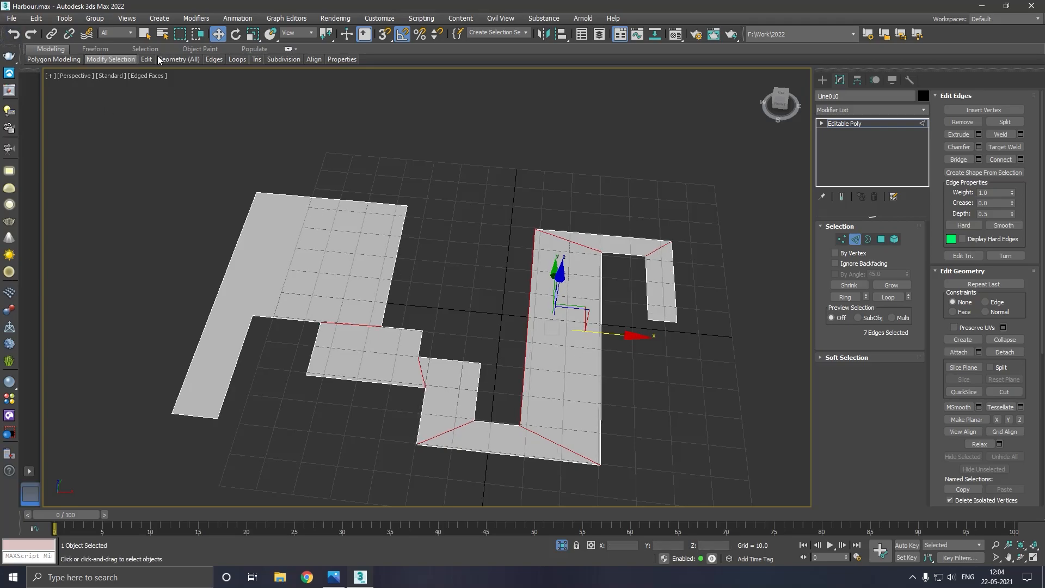
click(507, 318)
drag(603, 341, 623, 348)
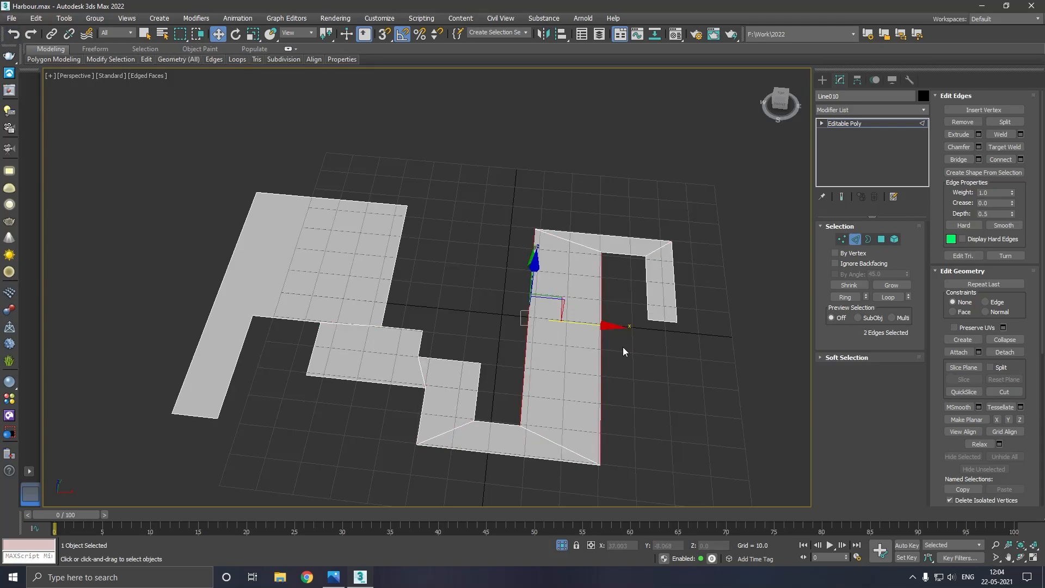
click(1021, 159)
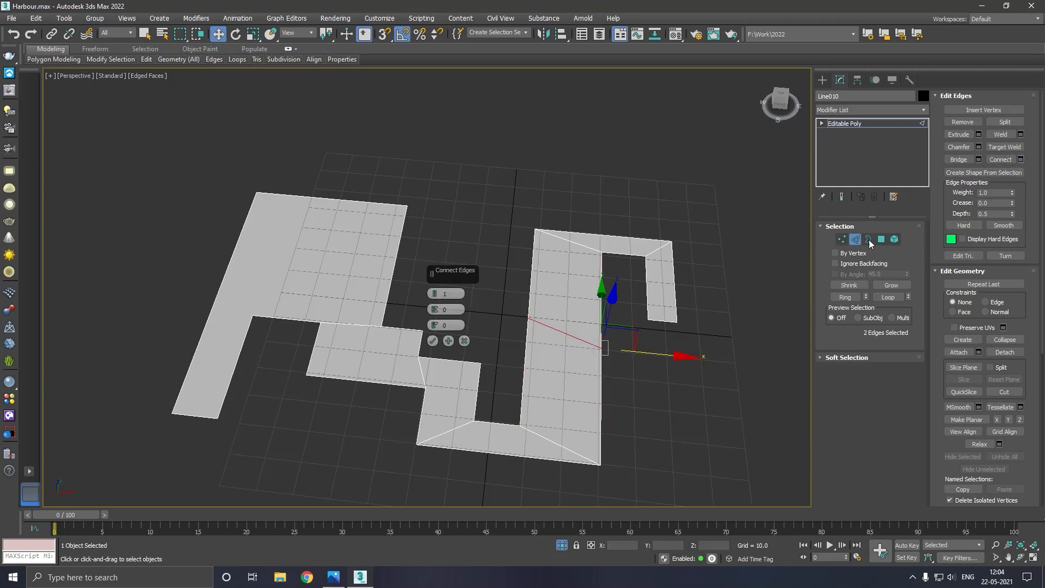
click(434, 293)
click(434, 293)
click(435, 293)
click(434, 292)
click(434, 293)
click(435, 293)
click(435, 293)
click(434, 293)
click(435, 292)
click(434, 292)
click(434, 292)
click(434, 293)
click(434, 293)
click(434, 292)
click(435, 292)
click(433, 341)
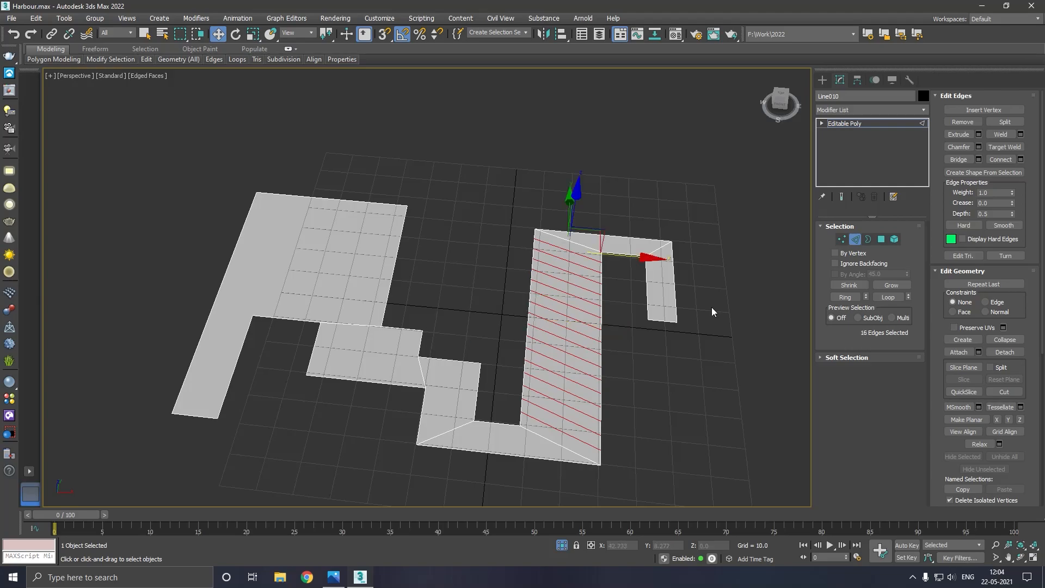
Try to straighten the walkway's 16 new edges by making them planar in X and in Y
scroll(978, 441, down, 3)
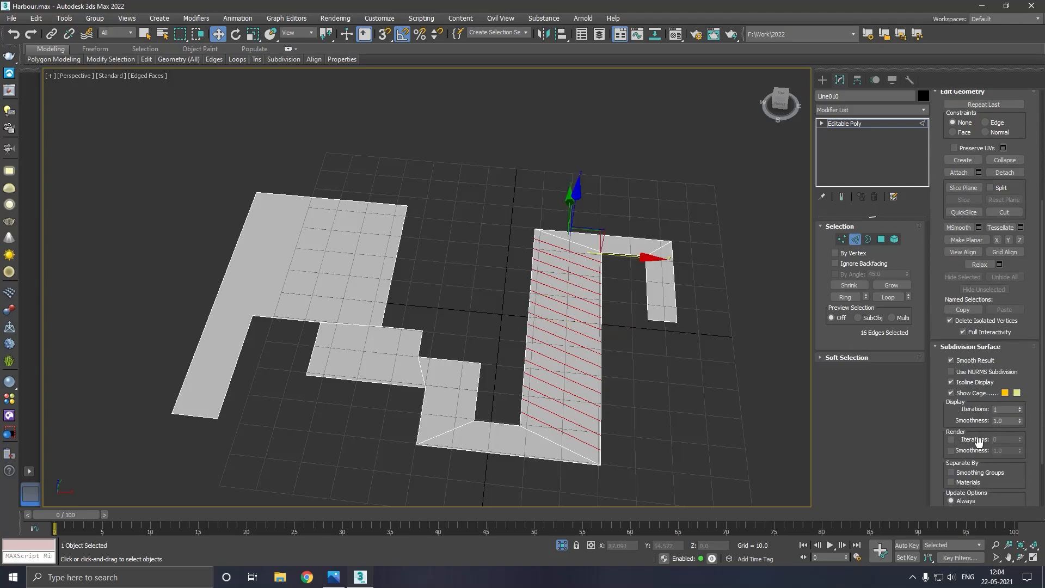
click(954, 348)
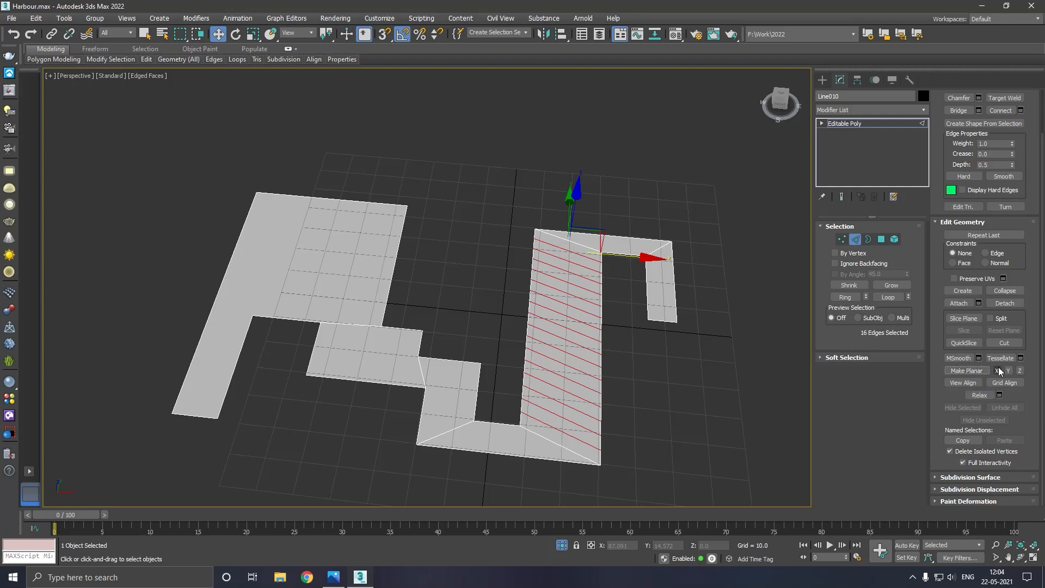
click(999, 371)
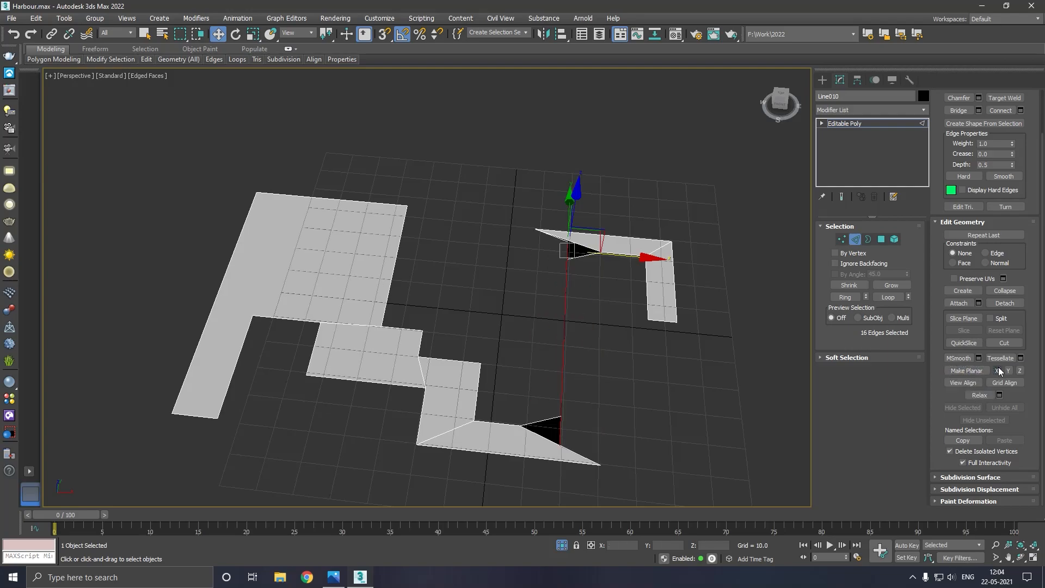
click(13, 36)
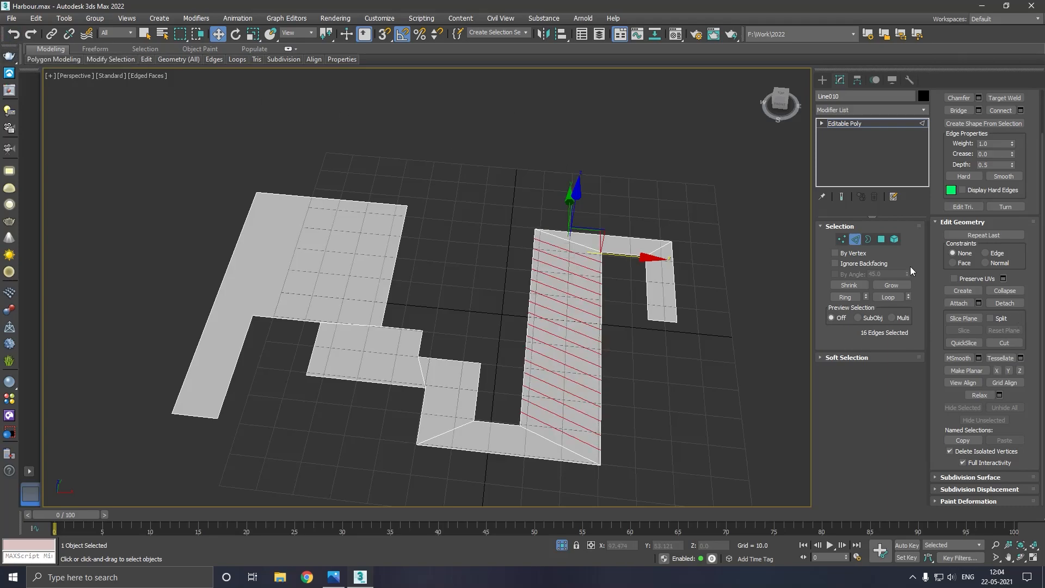
click(1008, 370)
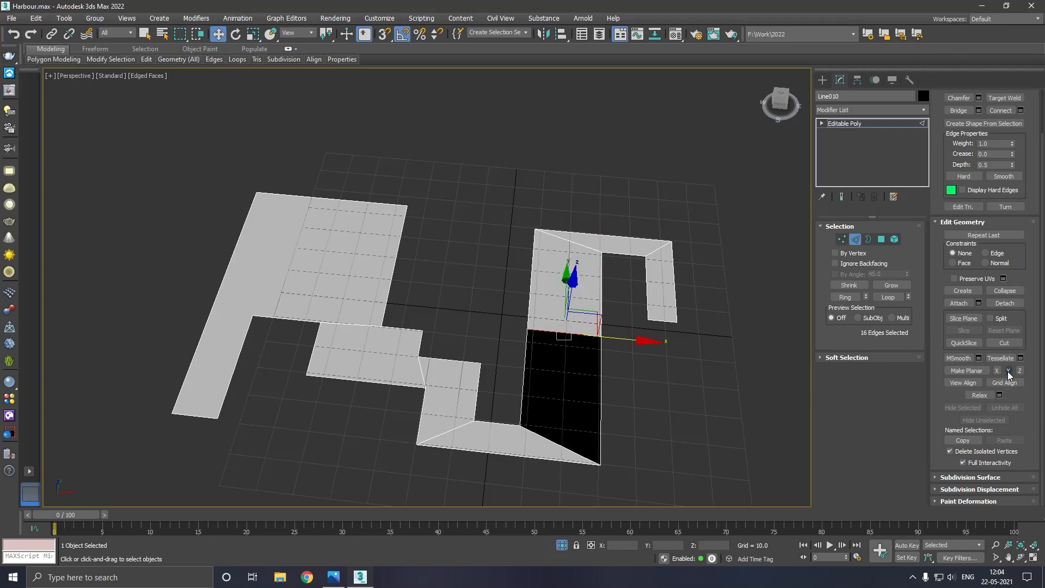
click(13, 35)
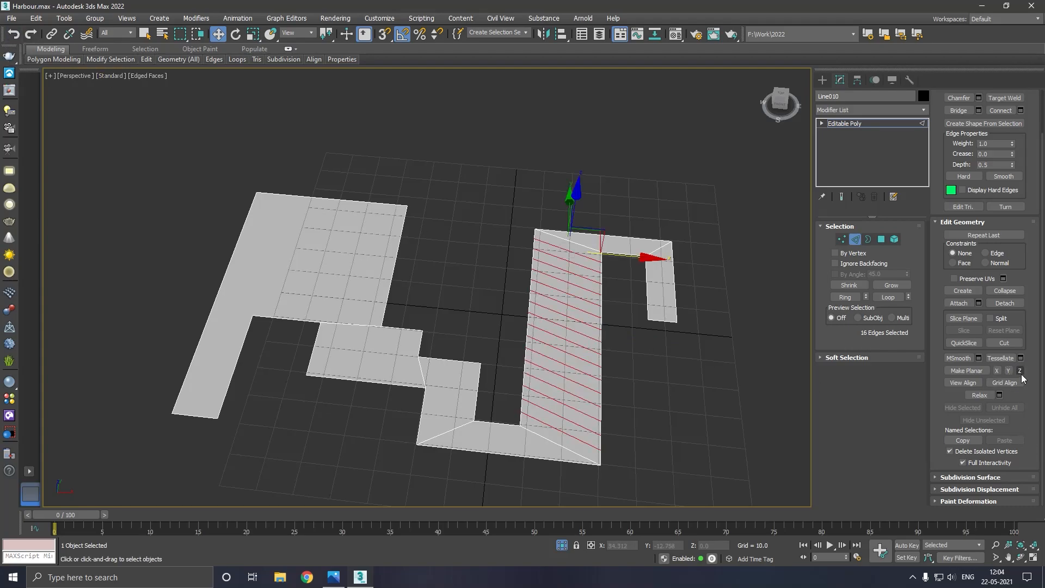
Rotate the 16 slanted edges to run straight across the walkway, using the Edge constraint and angle snapping
alt+middle_drag(712, 366, 512, 408)
scroll(511, 411, up, 2)
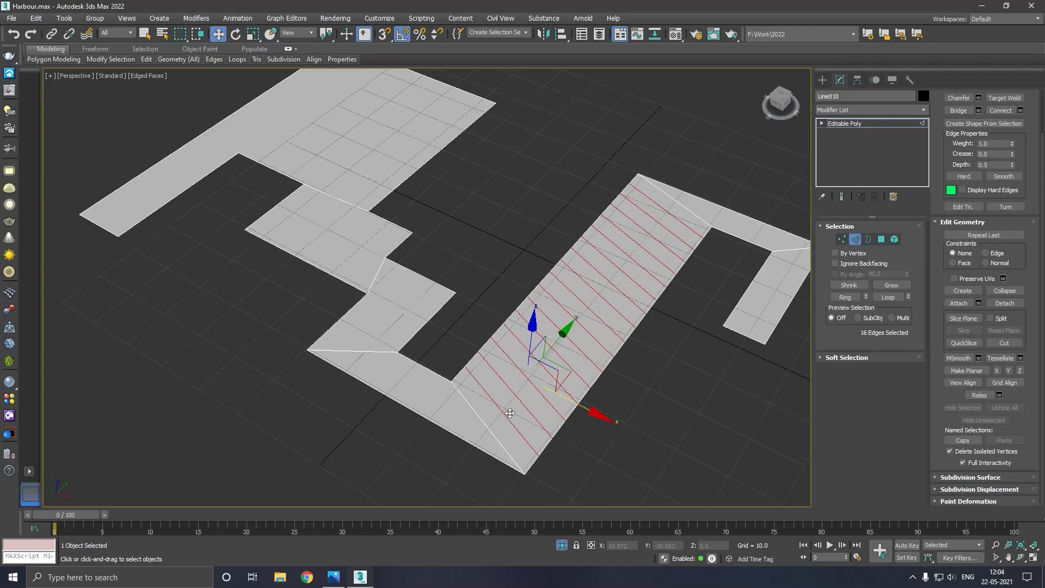
scroll(607, 408, down, 3)
alt+middle_drag(608, 409, 552, 442)
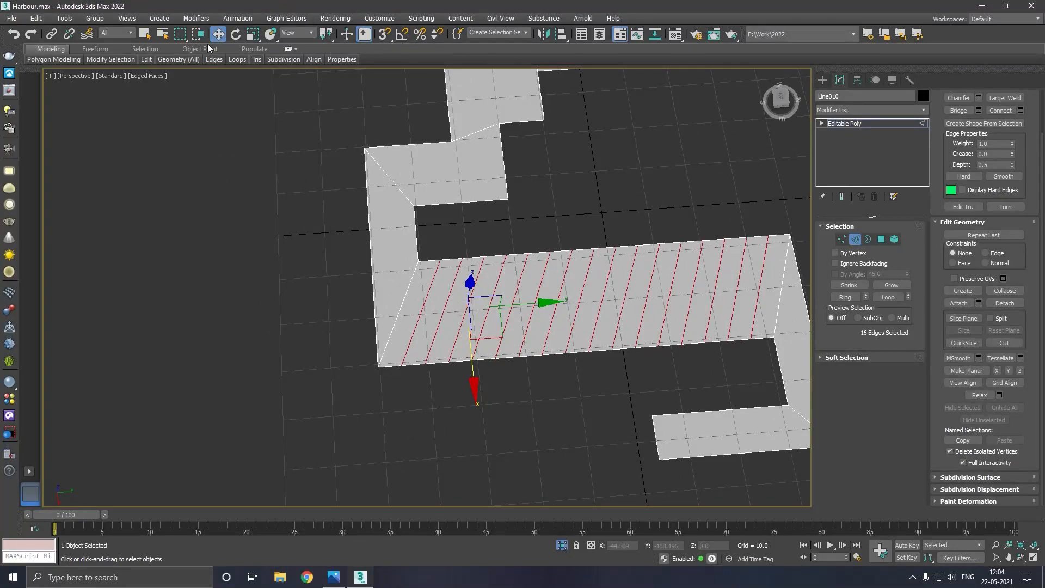
click(235, 34)
mouse_move(105, 64)
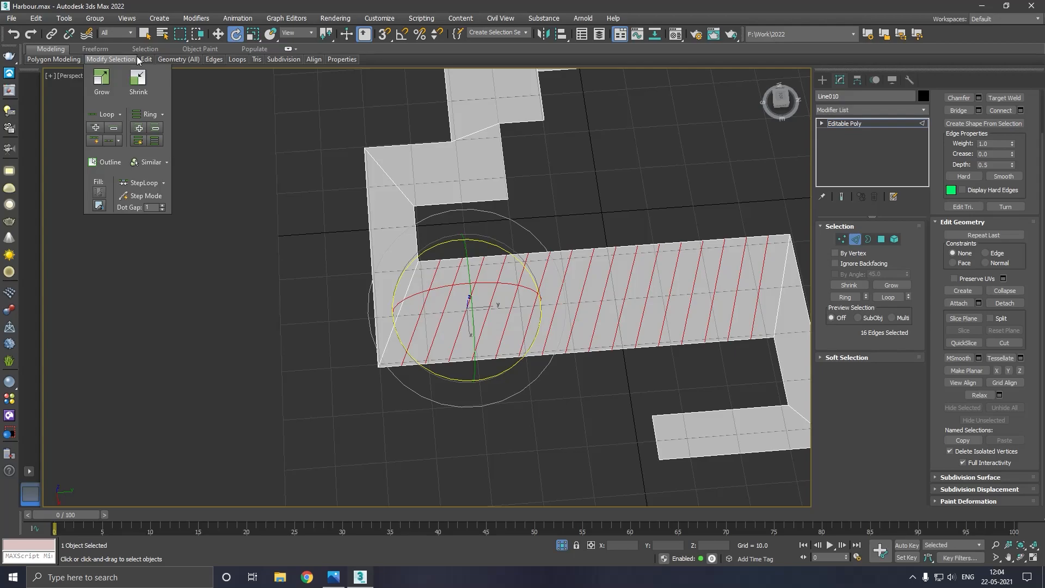
mouse_move(146, 59)
click(203, 158)
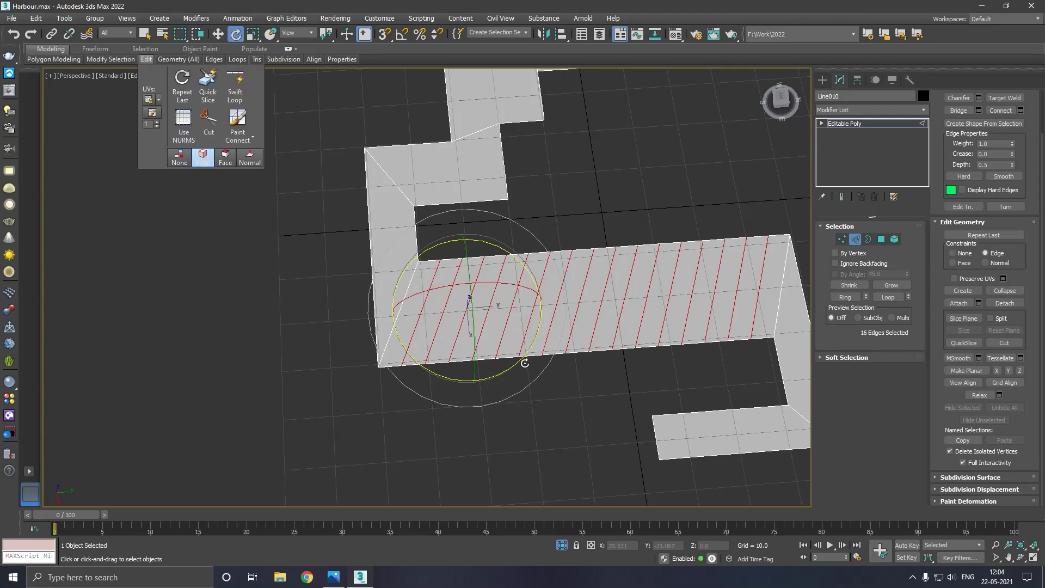
drag(514, 373, 532, 361)
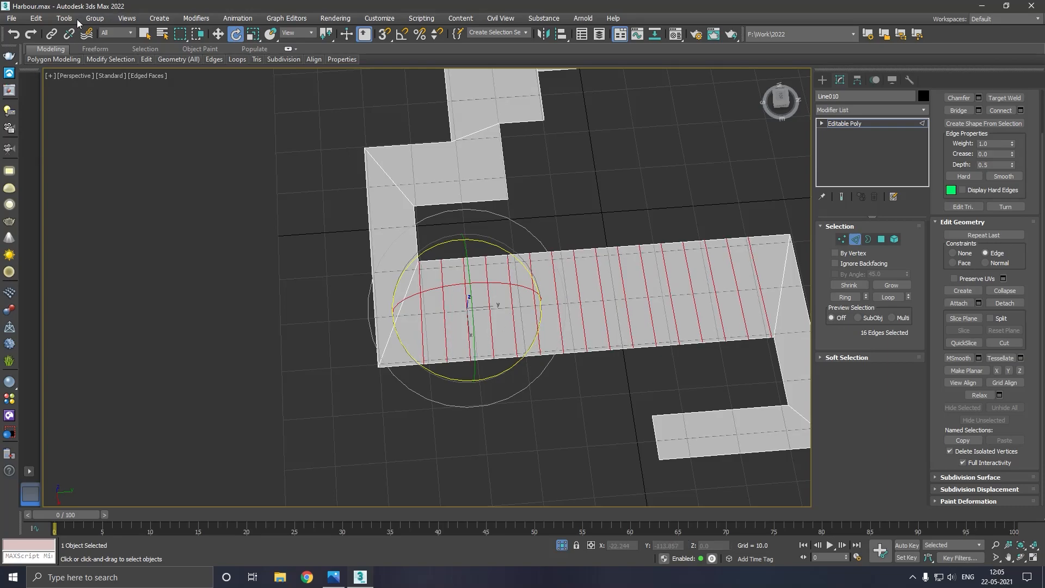
click(14, 33)
click(403, 35)
drag(495, 380, 500, 383)
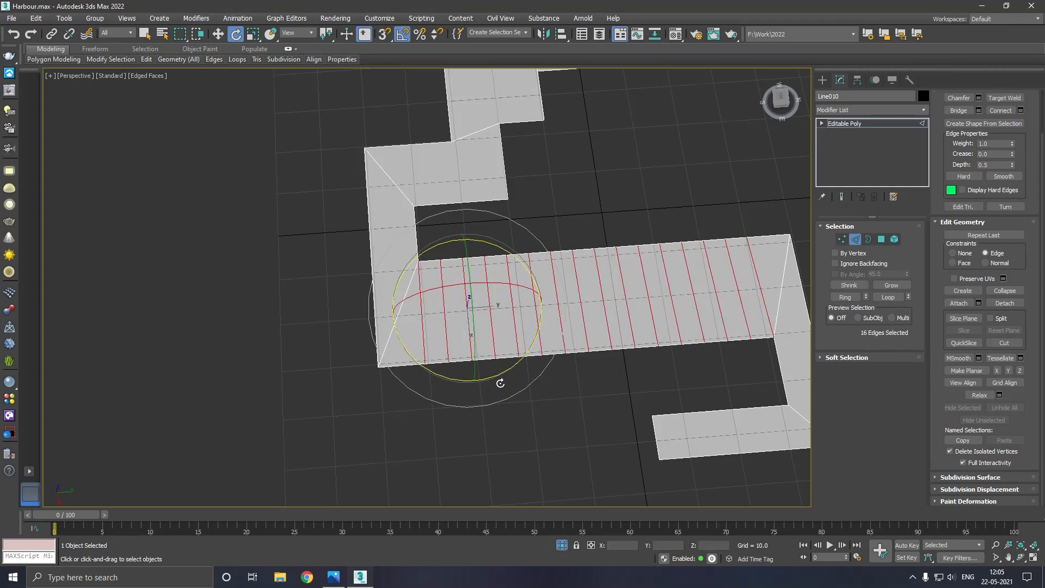
Select the inner and outer long edges of the front strip beside the long walkway
alt+middle_drag(474, 338, 505, 321)
click(480, 321)
drag(497, 327, 497, 434)
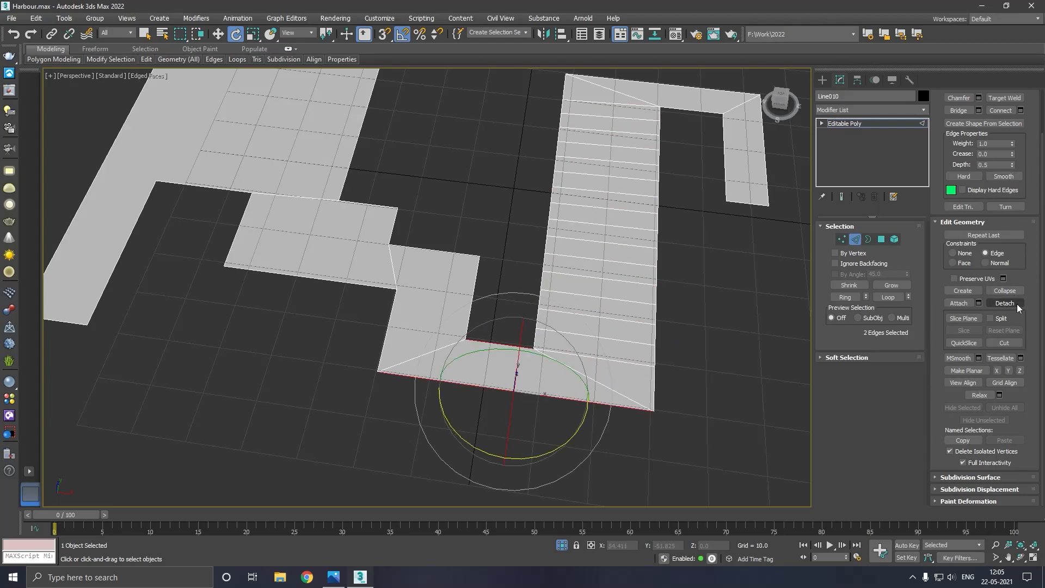
Try connecting the front strip's two edges with three segments, and with a single segment that is rotated straight
scroll(1007, 302, up, 3)
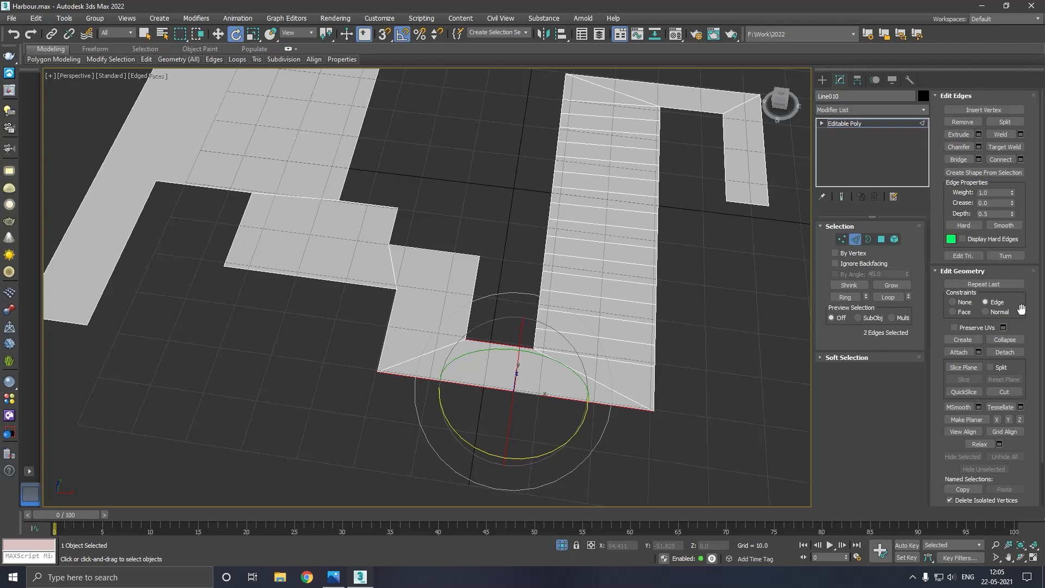
click(1020, 159)
drag(438, 294, 440, 297)
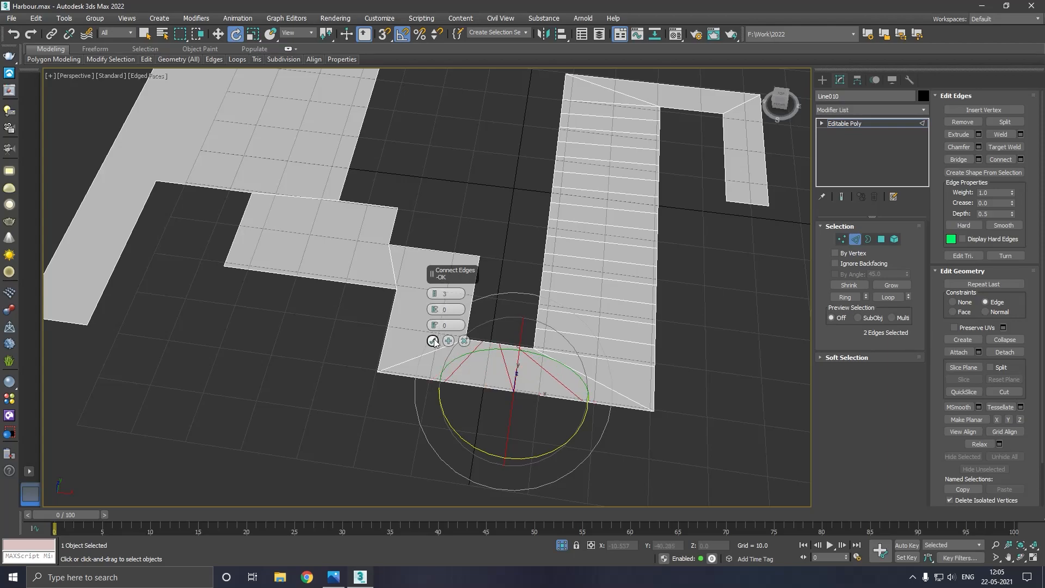
click(464, 341)
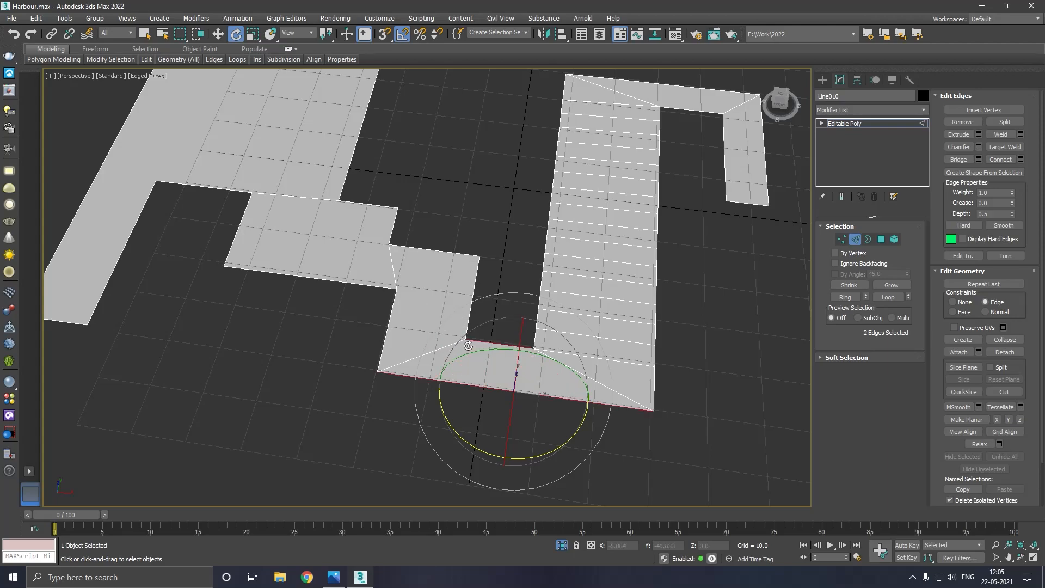
click(1020, 159)
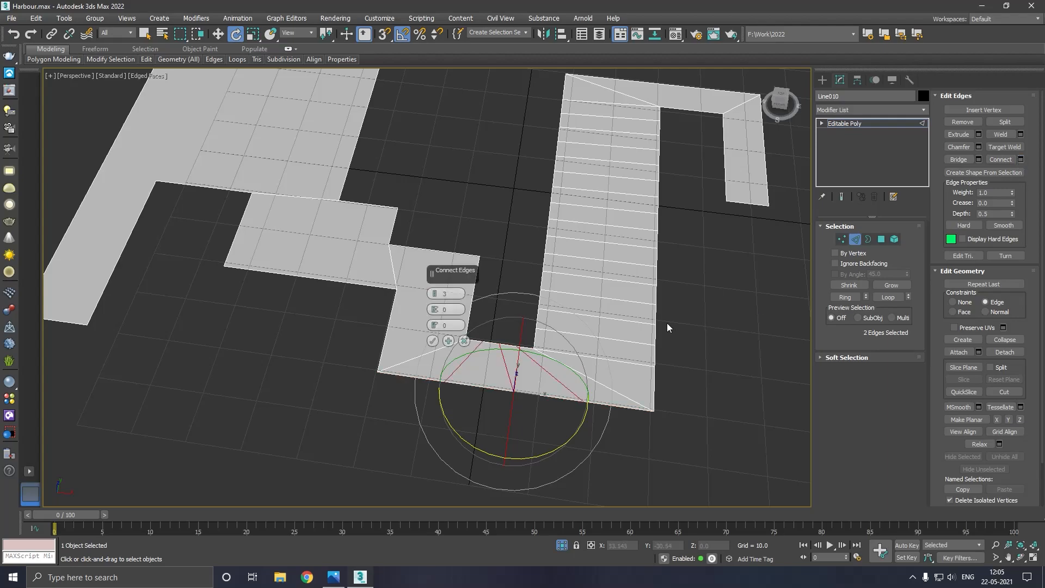
click(431, 296)
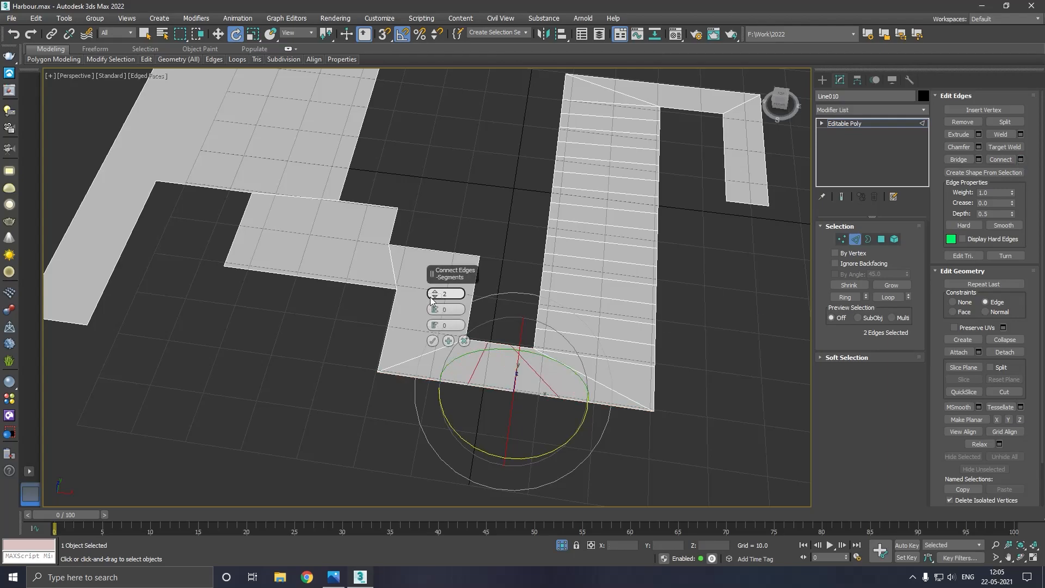
click(433, 341)
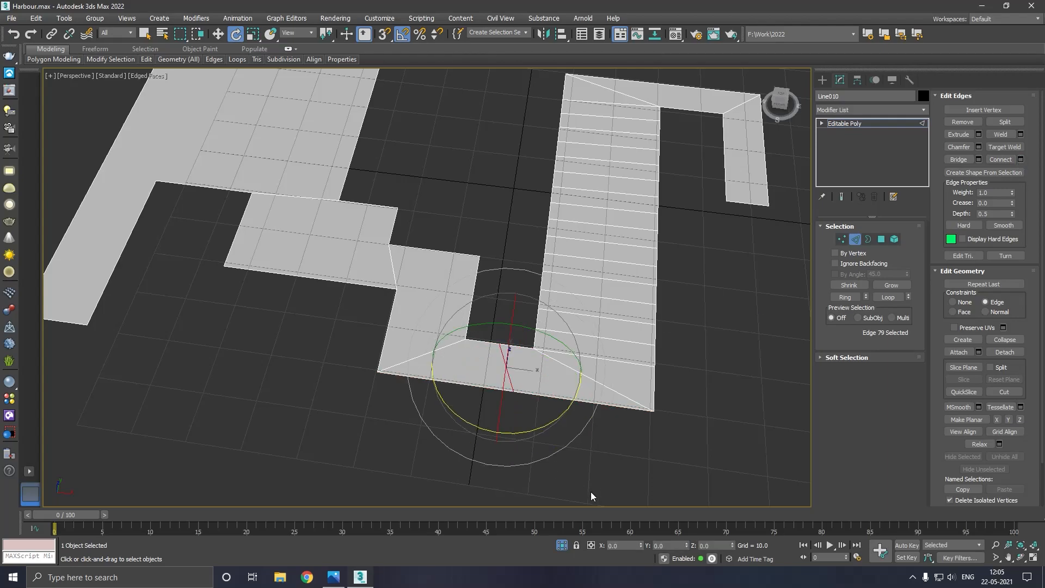
drag(524, 438, 531, 439)
click(13, 34)
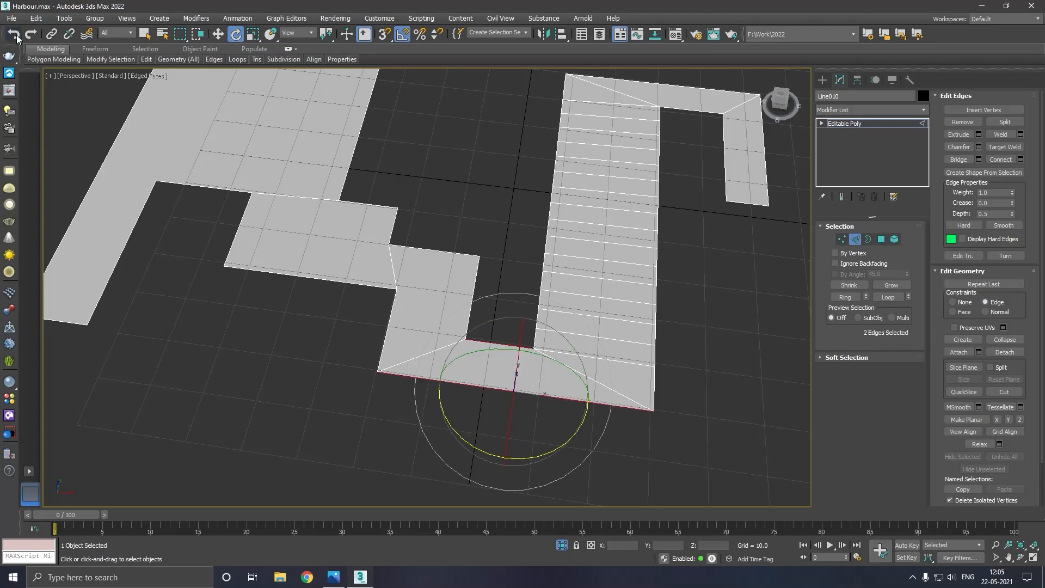
Connect the front strip's inner and outer edges with three segments
click(1021, 159)
scroll(436, 294, up, 2)
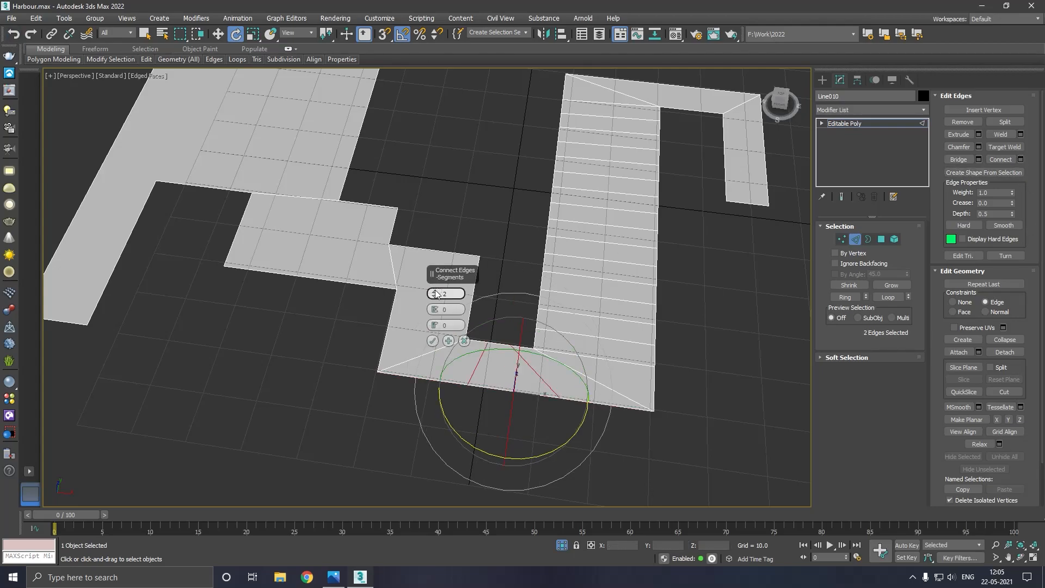
click(433, 341)
Rotate the first two of the front strip's three slanted connecting edges so they run straight across the strip
click(435, 421)
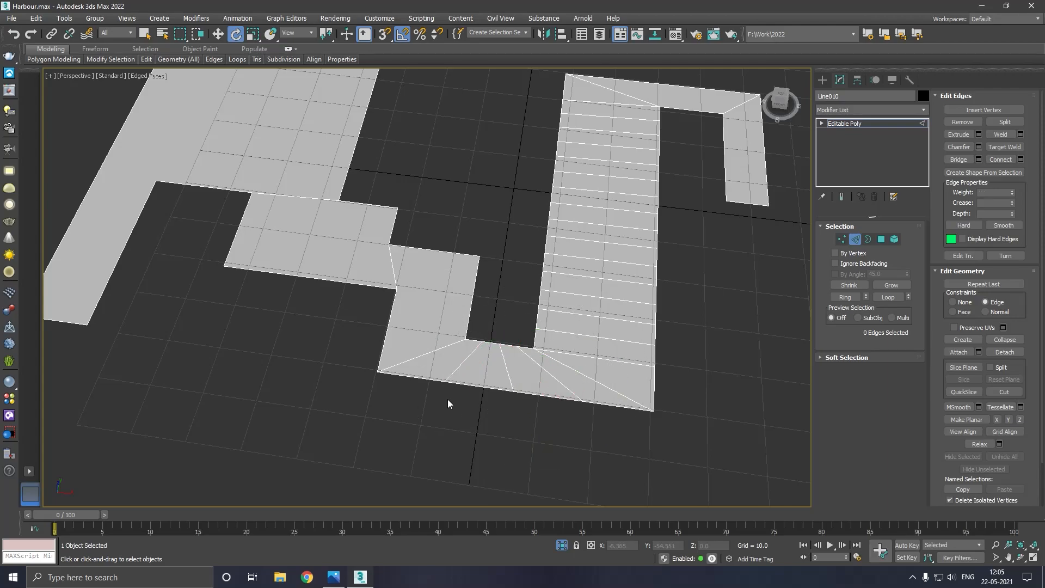
click(462, 374)
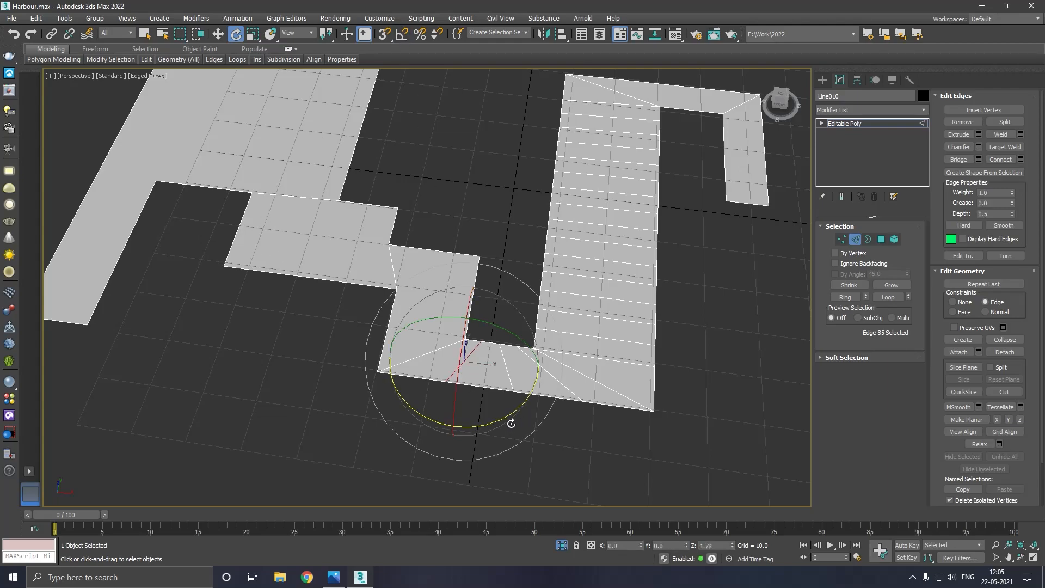
drag(522, 423, 538, 420)
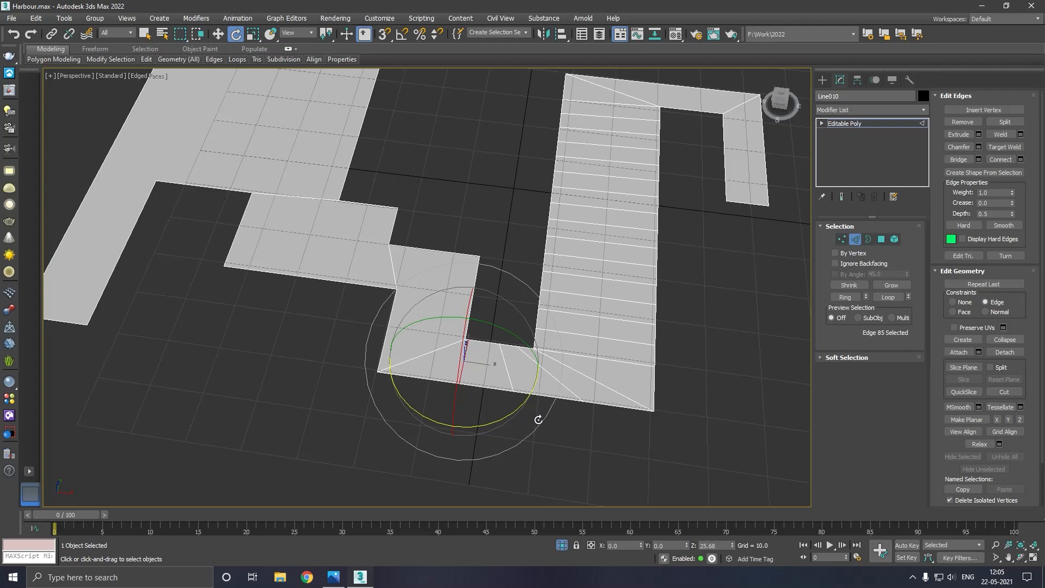
click(518, 396)
click(516, 385)
drag(531, 437, 512, 440)
click(660, 448)
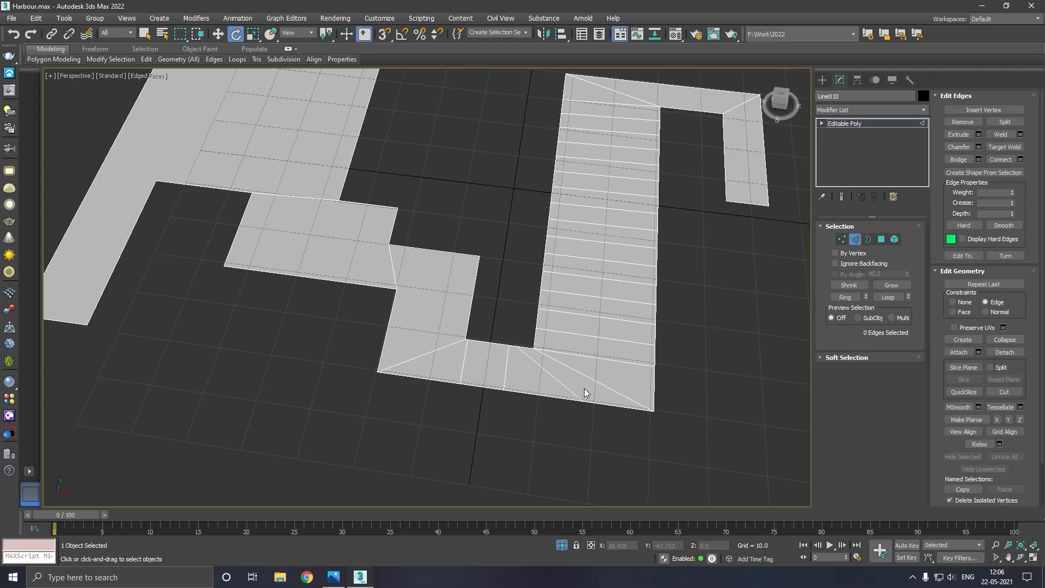
Try to rotate the remaining slanted edge near the front strip's outer corner straight across the strip
click(572, 391)
drag(574, 443, 499, 449)
click(499, 450)
click(14, 35)
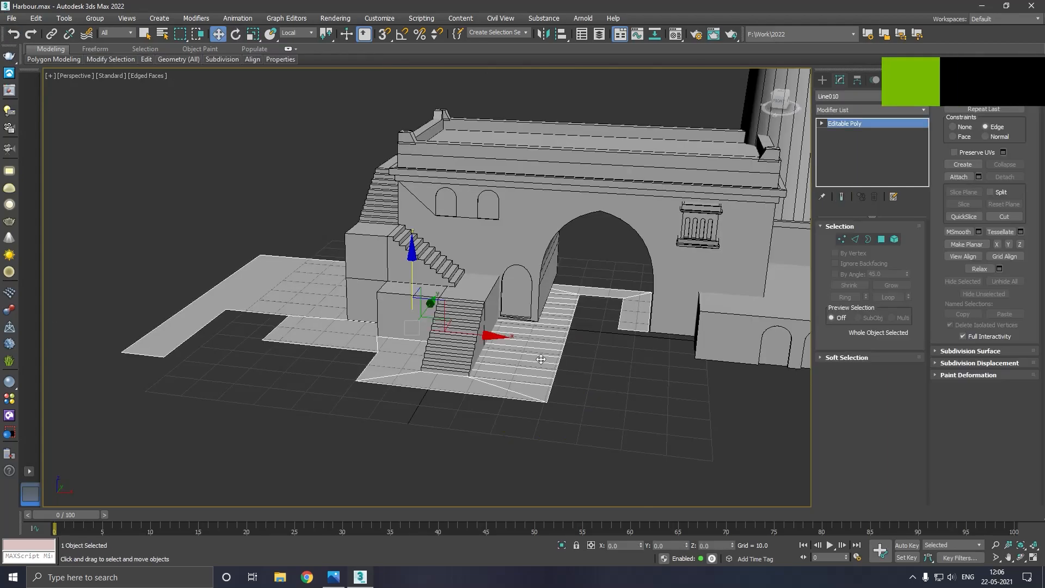
Set the editing constraint to None and extend the platform's whole open border about 1.2 units downward to give it thickness
click(869, 242)
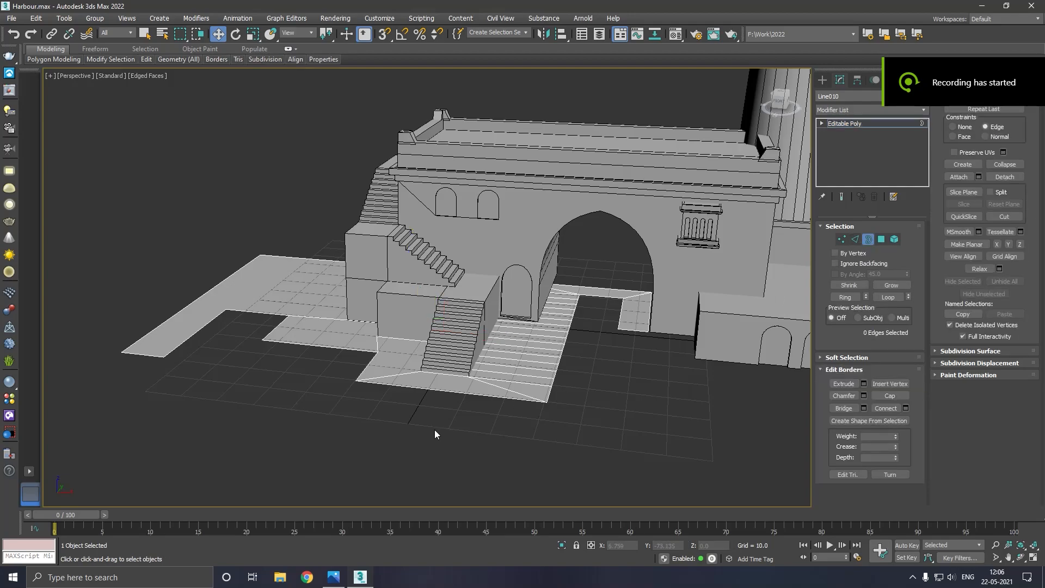
click(471, 399)
shift+drag(484, 259, 484, 271)
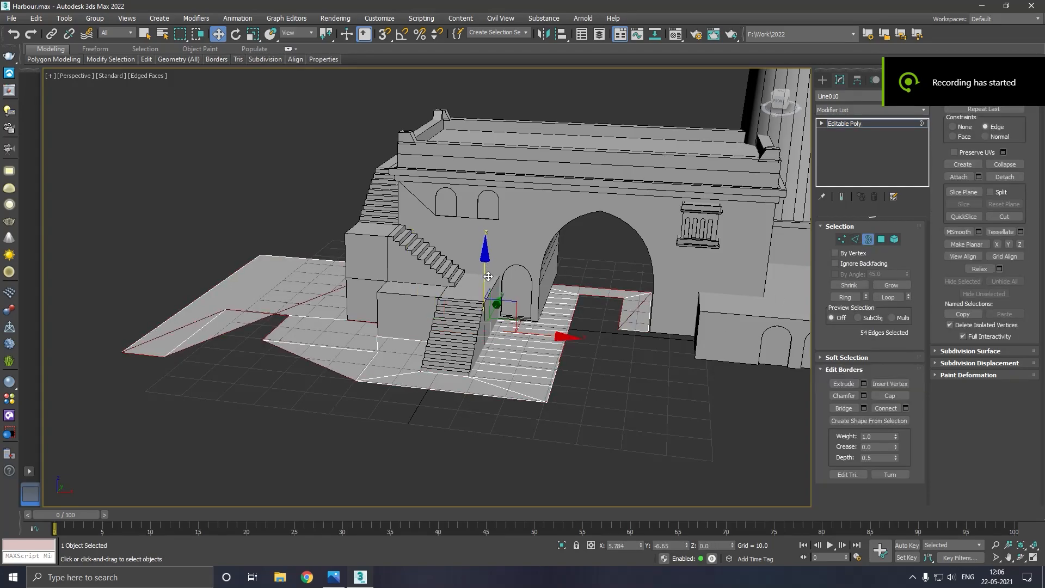
click(13, 33)
mouse_move(152, 64)
click(175, 157)
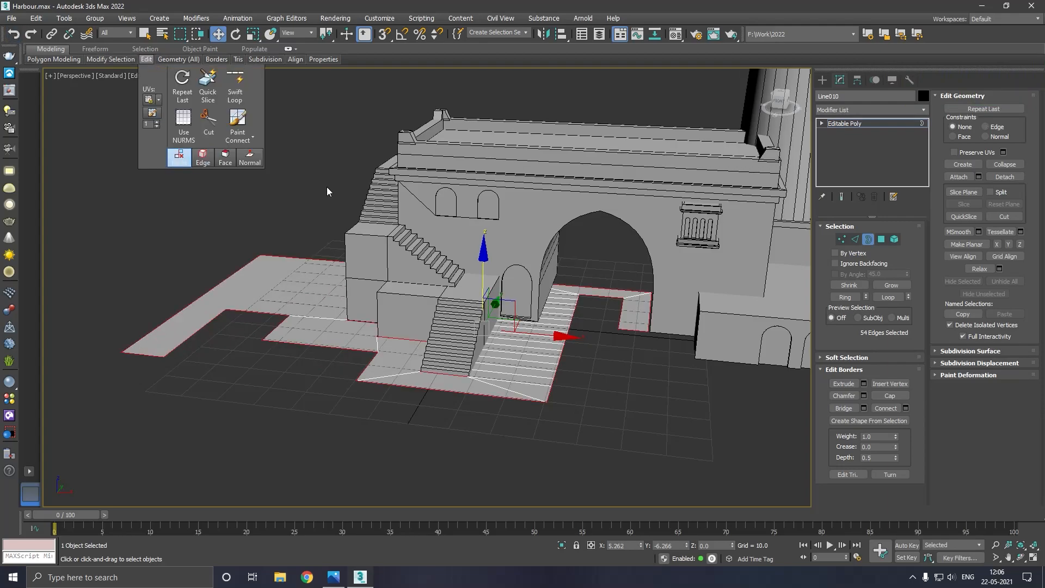
mouse_move(479, 263)
shift+mouse_down()
mouse_move(493, 281)
mouse_move(494, 270)
shift+mouse_up()
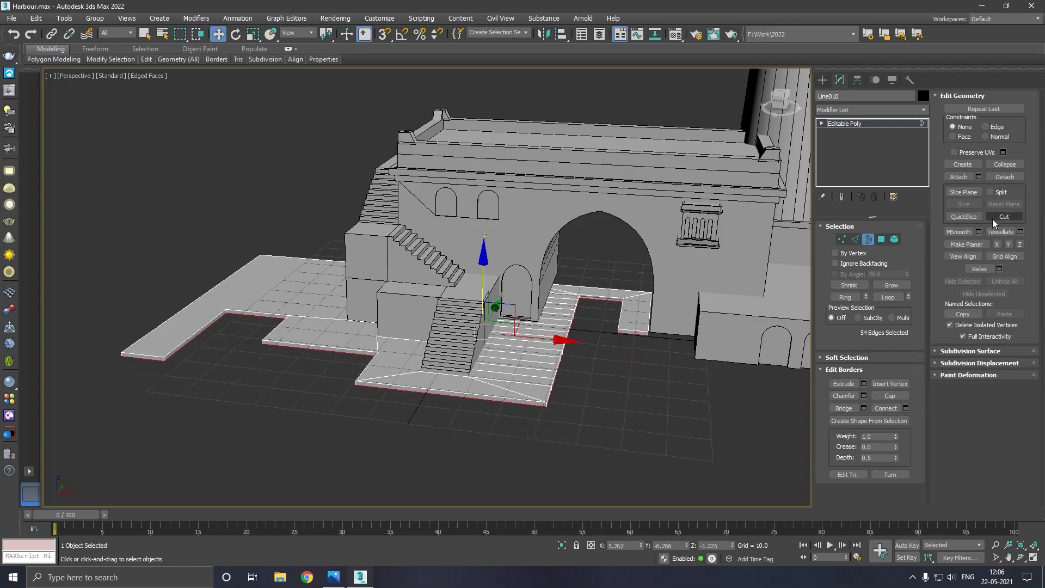
alt+middle_drag(621, 383, 598, 381)
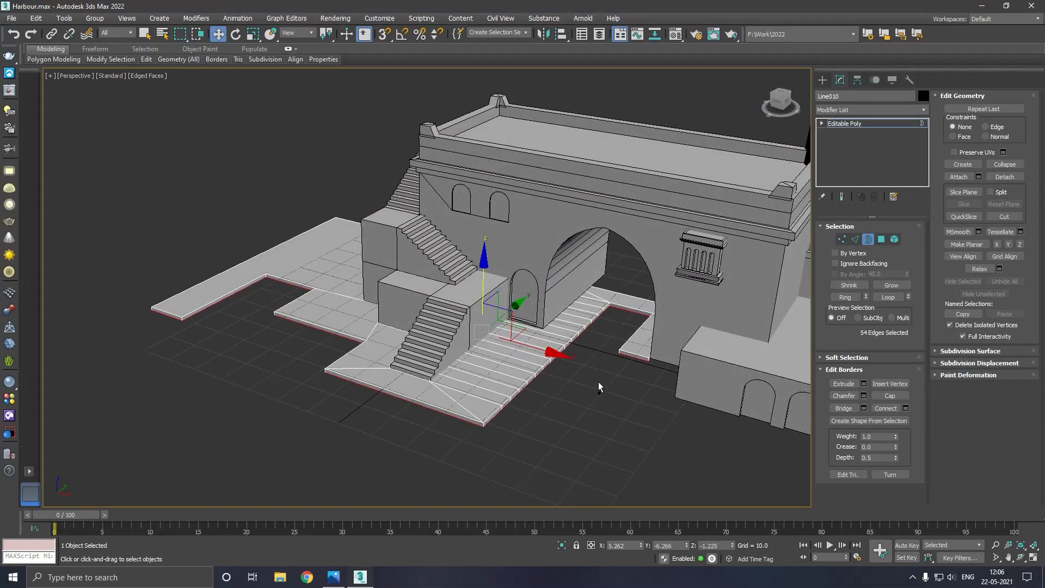
click(896, 124)
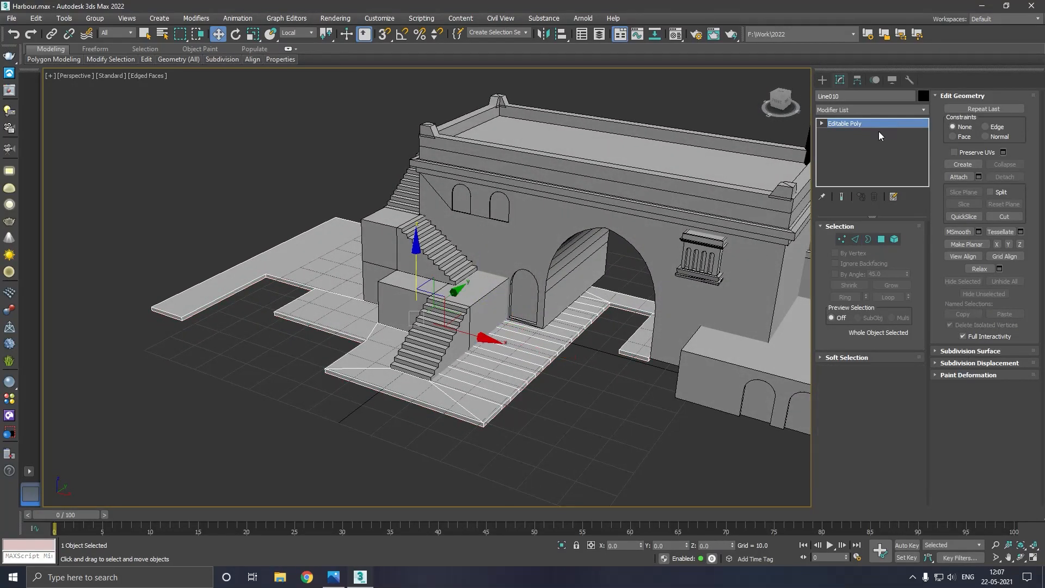
scroll(406, 252, down, 2)
alt+middle_drag(566, 268, 524, 365)
click(513, 415)
alt+middle_drag(456, 338, 550, 375)
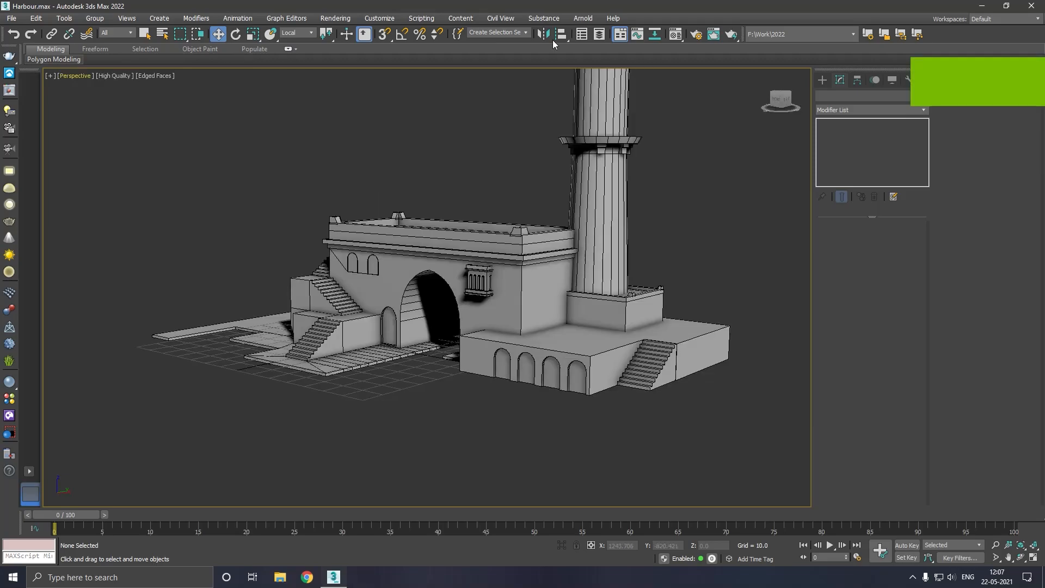
Change the second material slot, 02 - Default, to a VRayMtl
click(677, 35)
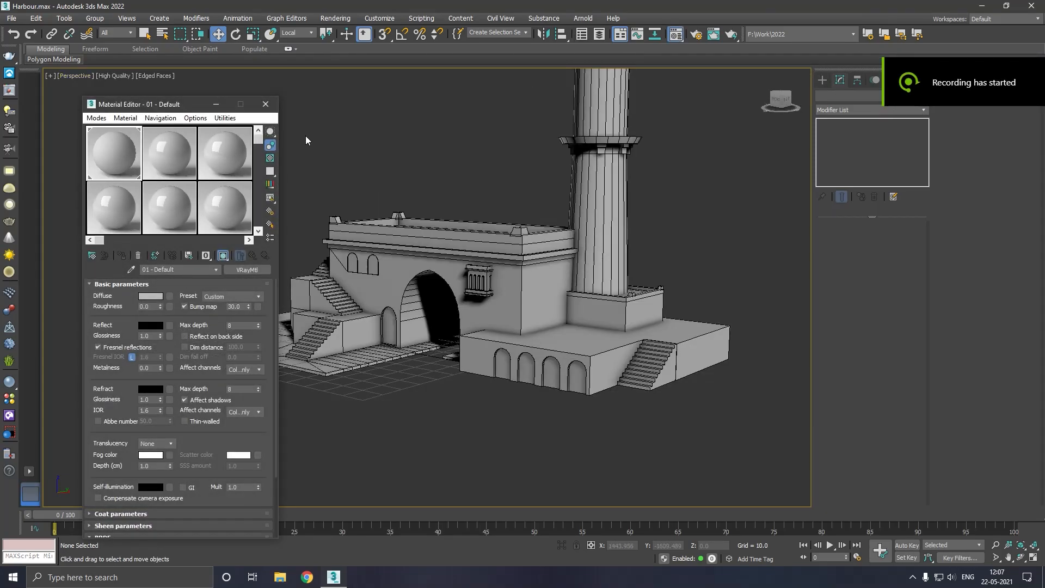
click(152, 166)
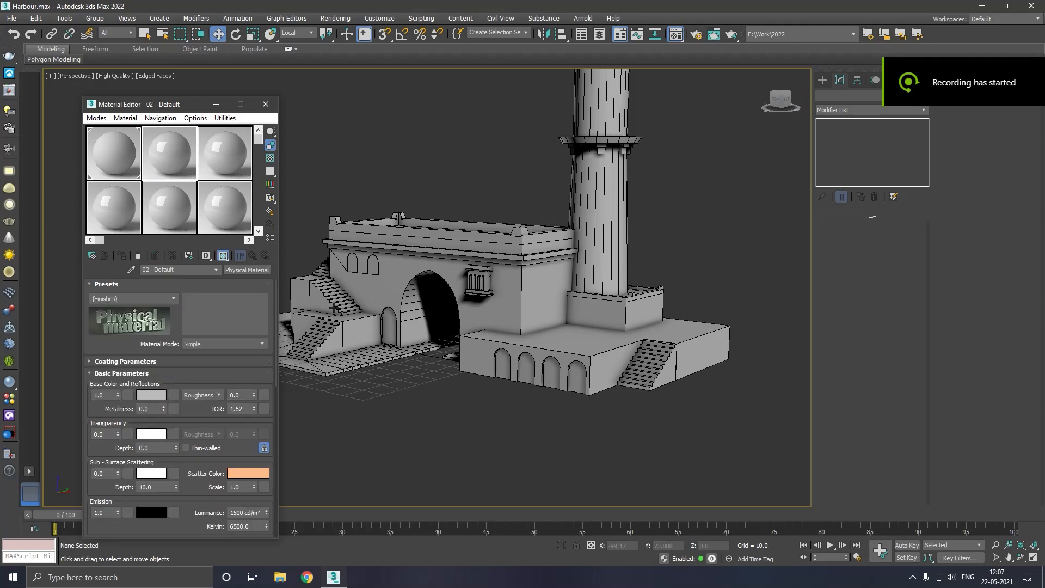
click(239, 270)
scroll(474, 392, down, 2)
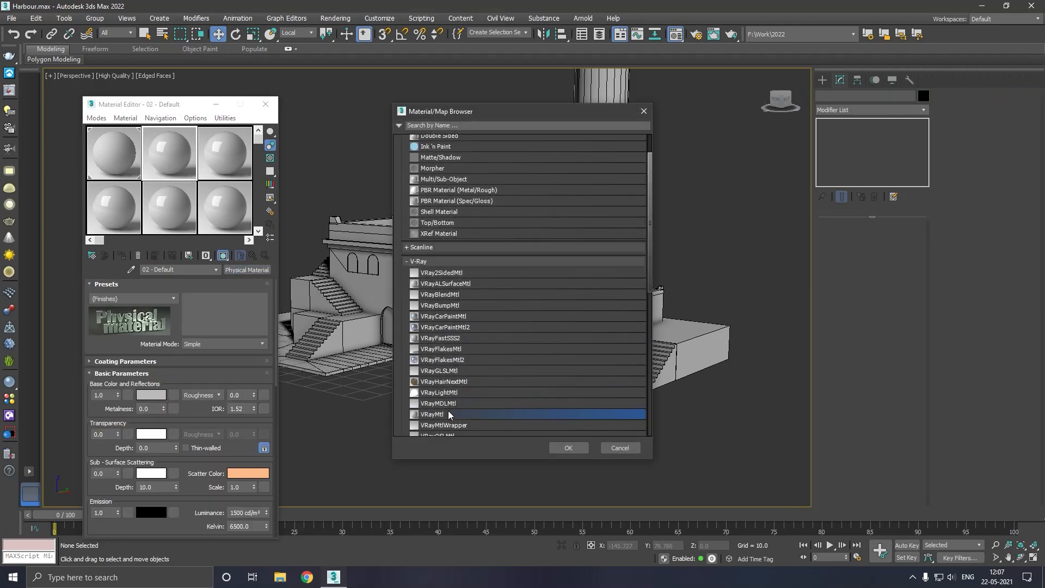
double_click(448, 411)
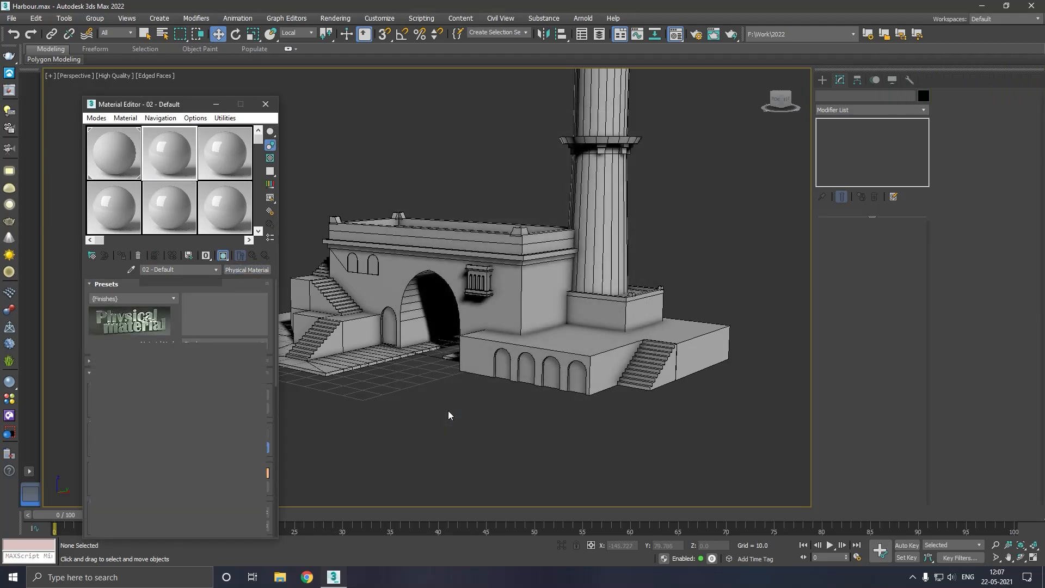
click(242, 273)
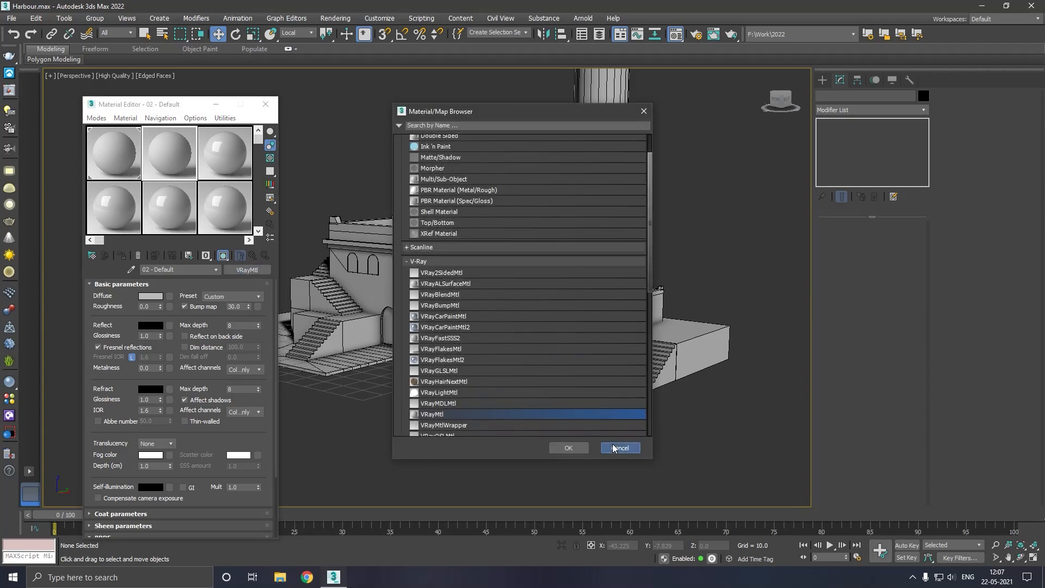
click(613, 448)
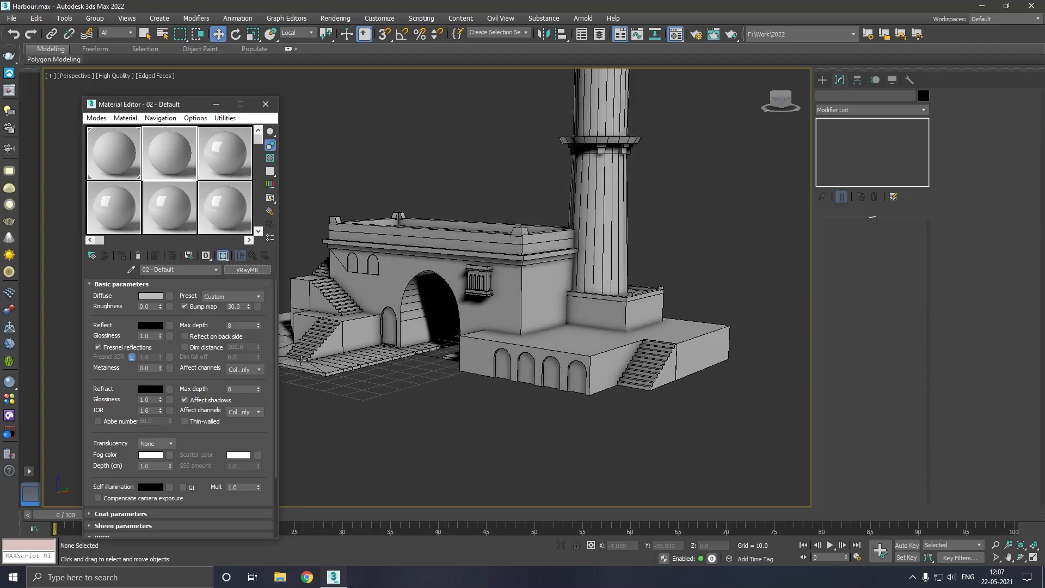
Create a VRayPlane on the ground in front of the archway
click(823, 80)
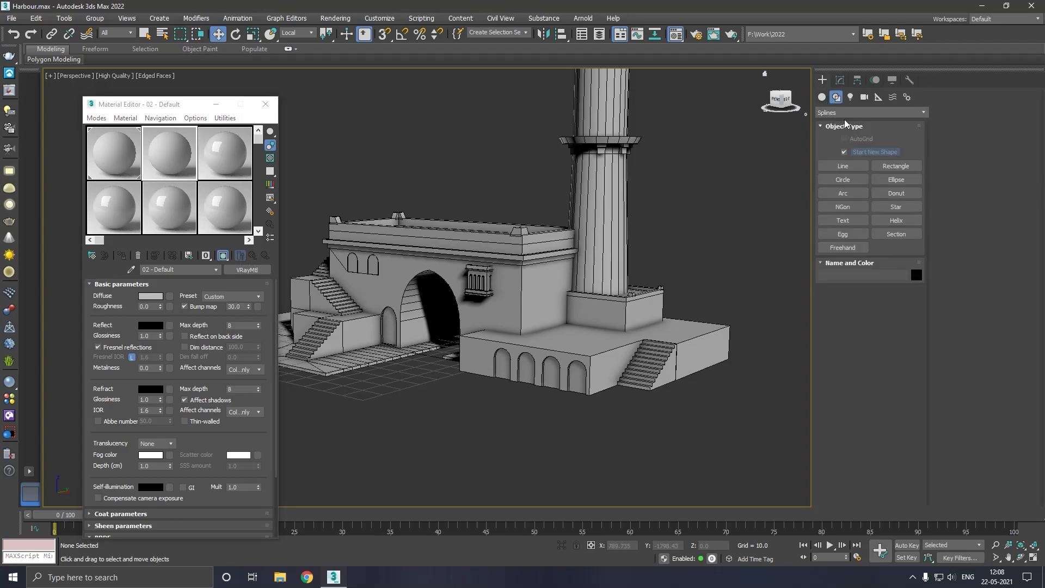
click(822, 97)
click(871, 112)
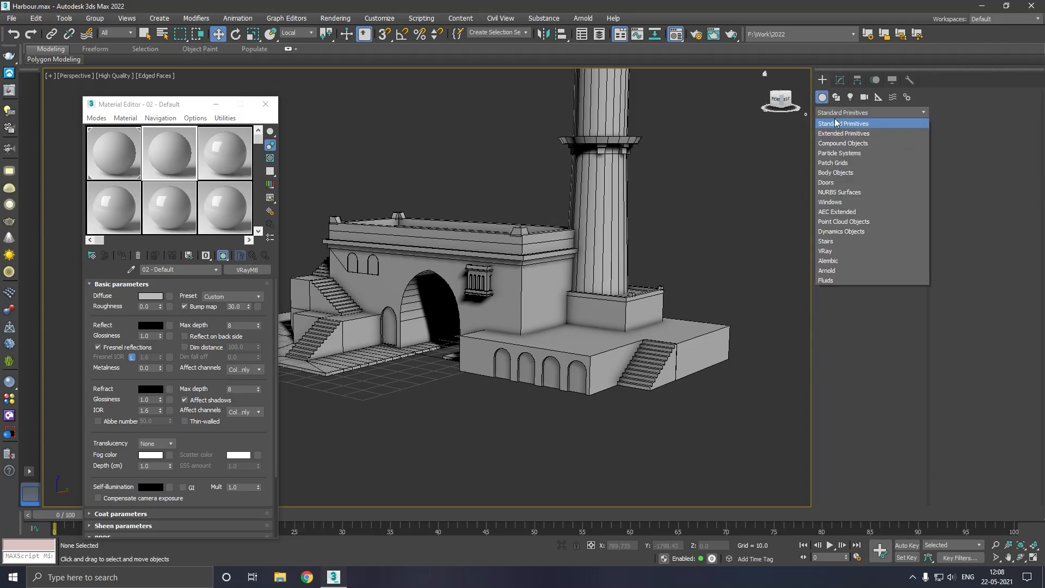
click(862, 250)
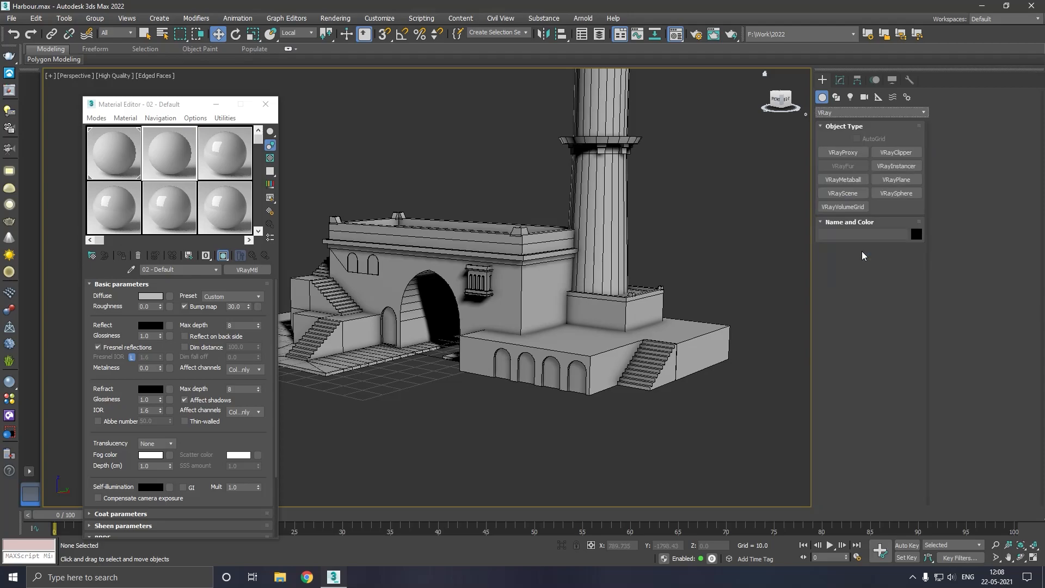
click(898, 179)
click(420, 366)
right_click(419, 368)
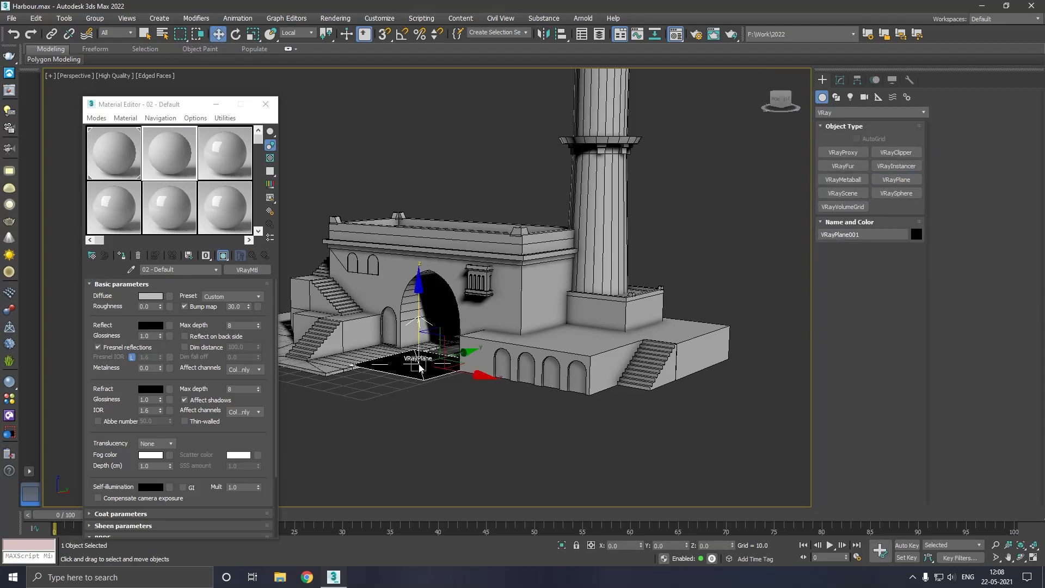
Assign the 02 - Default material to the VRayPlane and close the Material Editor
scroll(414, 369, up, 2)
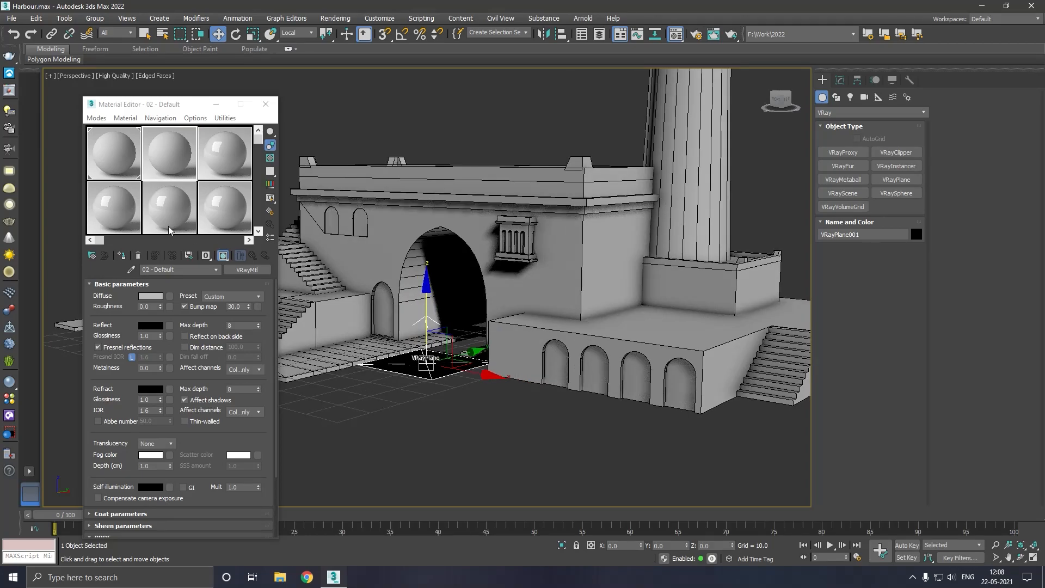
click(125, 259)
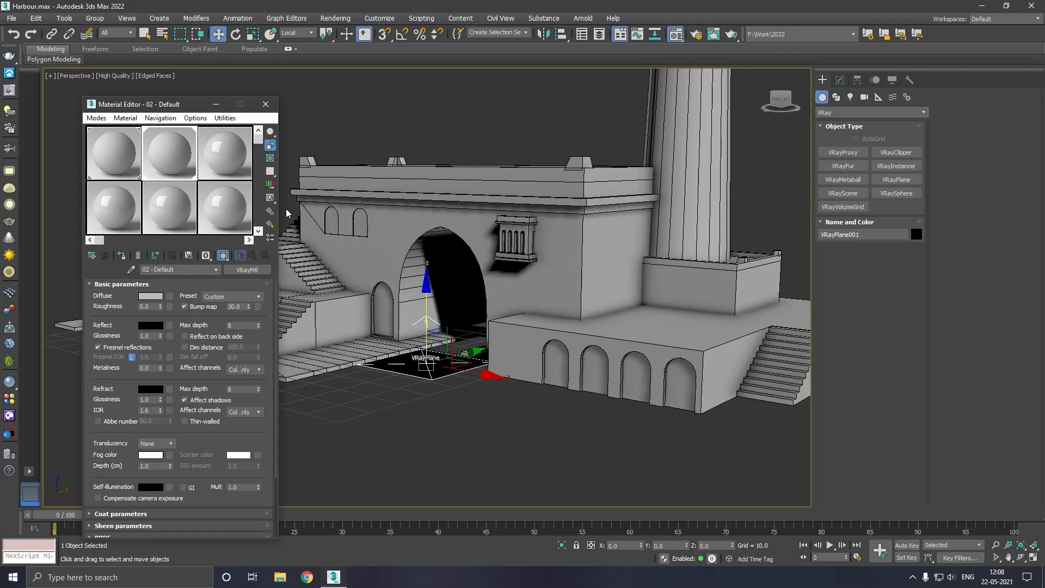
middle_drag(463, 288, 535, 305)
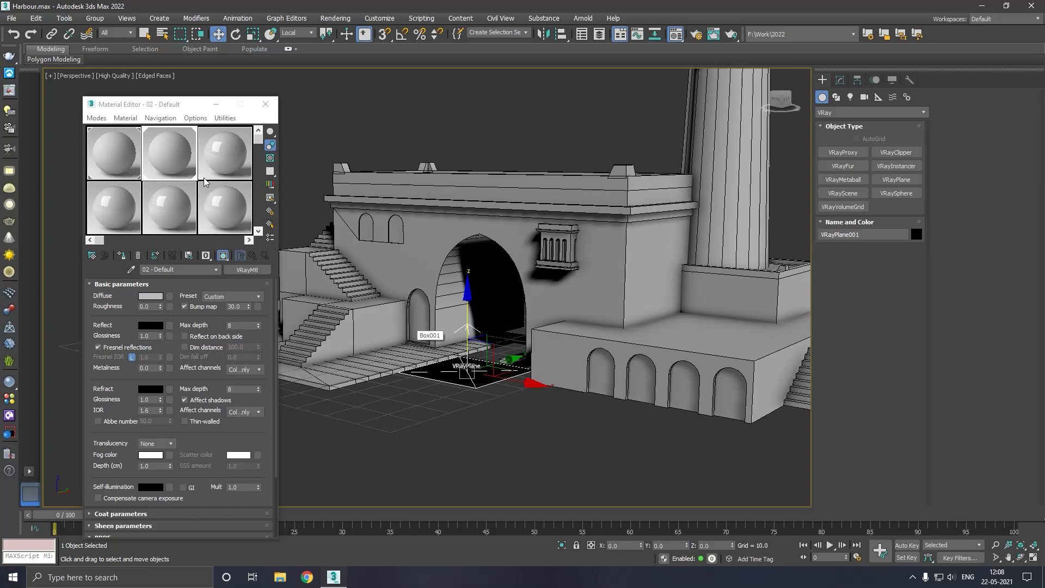
click(265, 104)
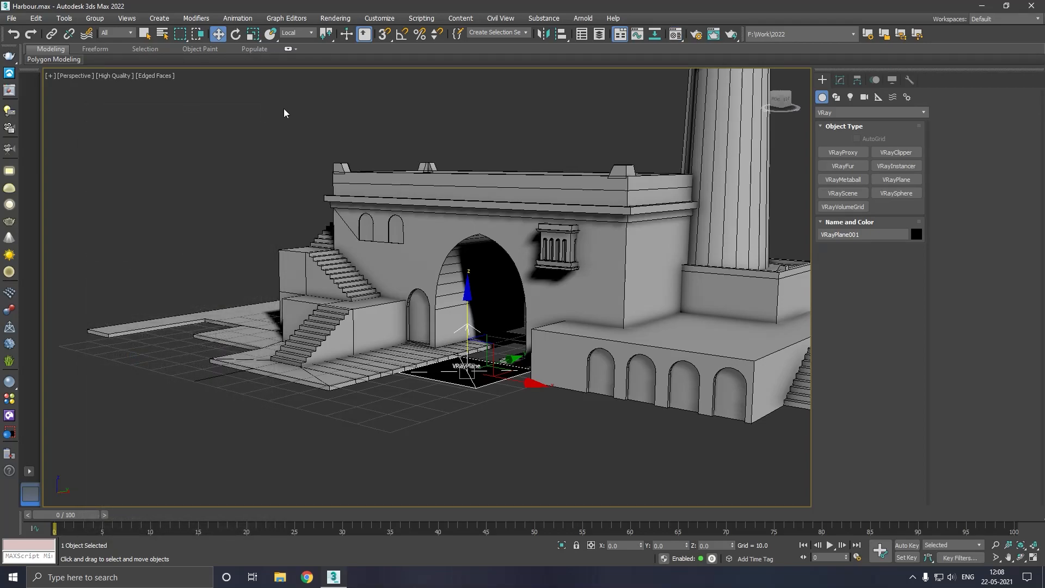
In the front view, place a VRaySun high to the right of the tower, aimed at the building's base, and use the View reference coordinate system
key(f)
scroll(392, 327, down, 4)
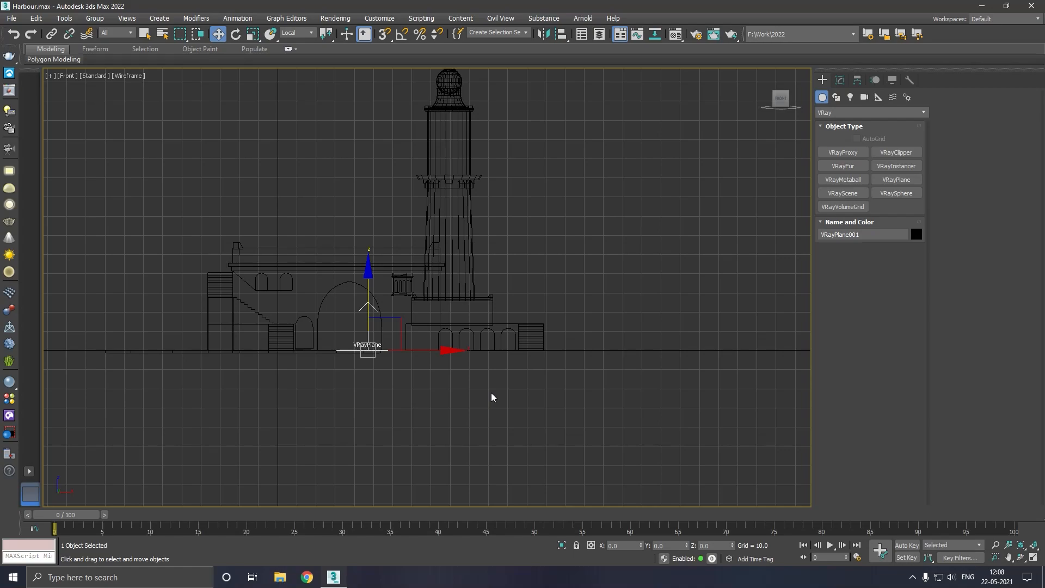
click(492, 398)
scroll(458, 364, down, 3)
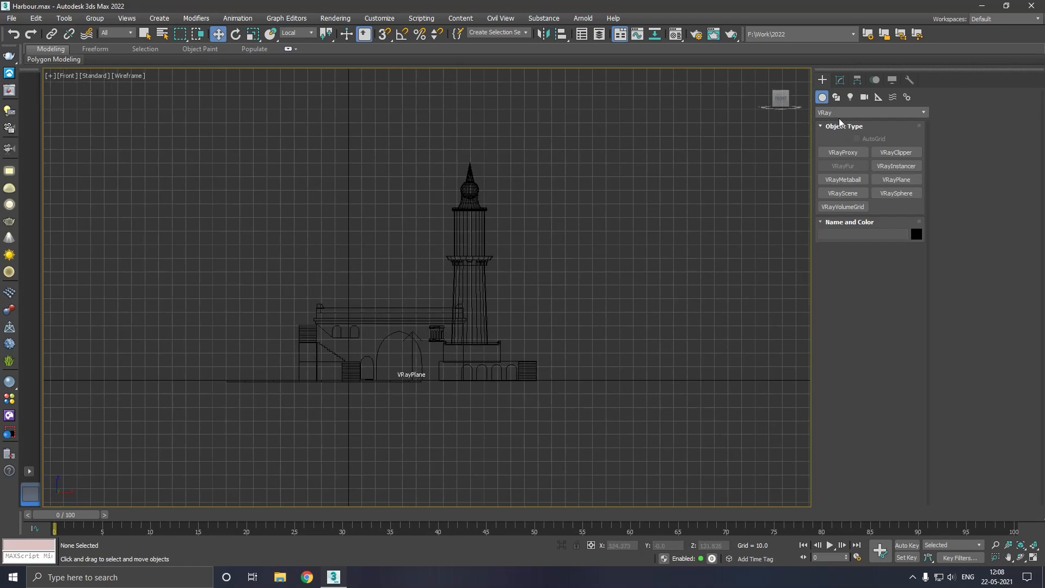
click(851, 97)
click(845, 112)
click(839, 144)
click(910, 166)
scroll(355, 420, down, 3)
scroll(355, 419, down, 2)
middle_drag(573, 382, 510, 396)
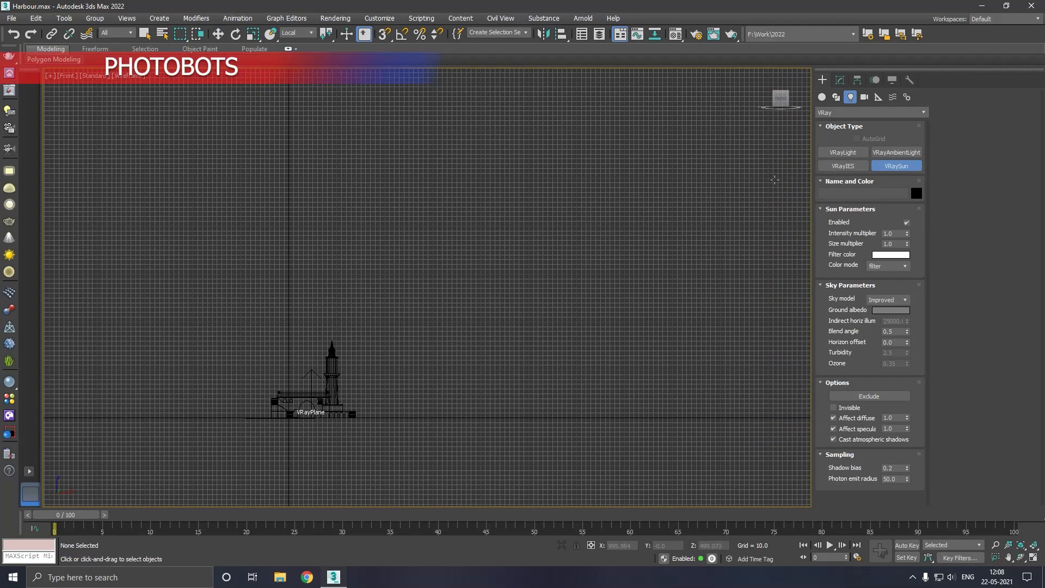
drag(766, 155, 320, 414)
click(601, 322)
right_click(606, 329)
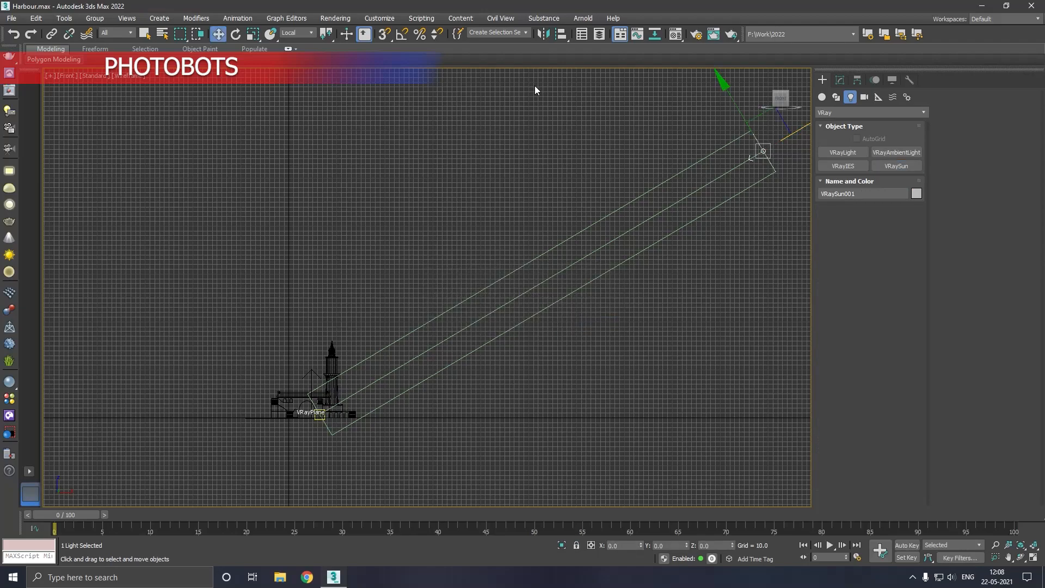
click(297, 32)
click(299, 42)
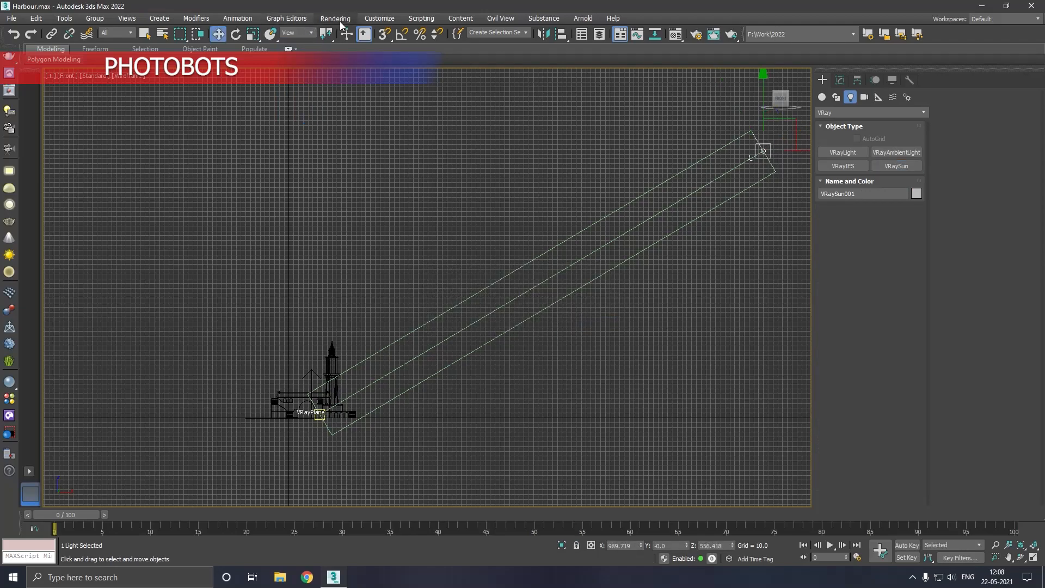
Check the V-Ray image sampler settings in the Render Setup
click(340, 20)
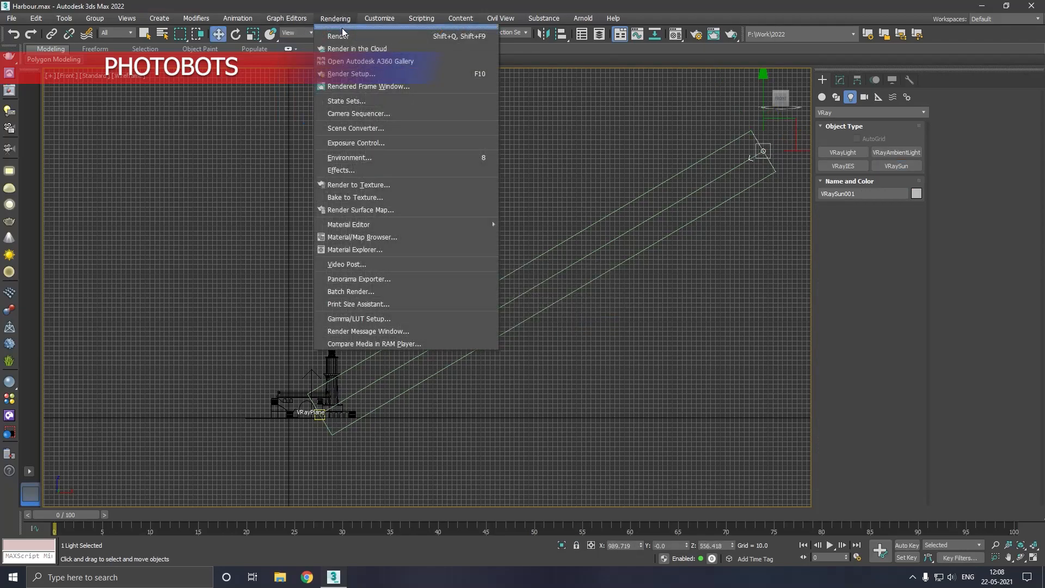
click(352, 73)
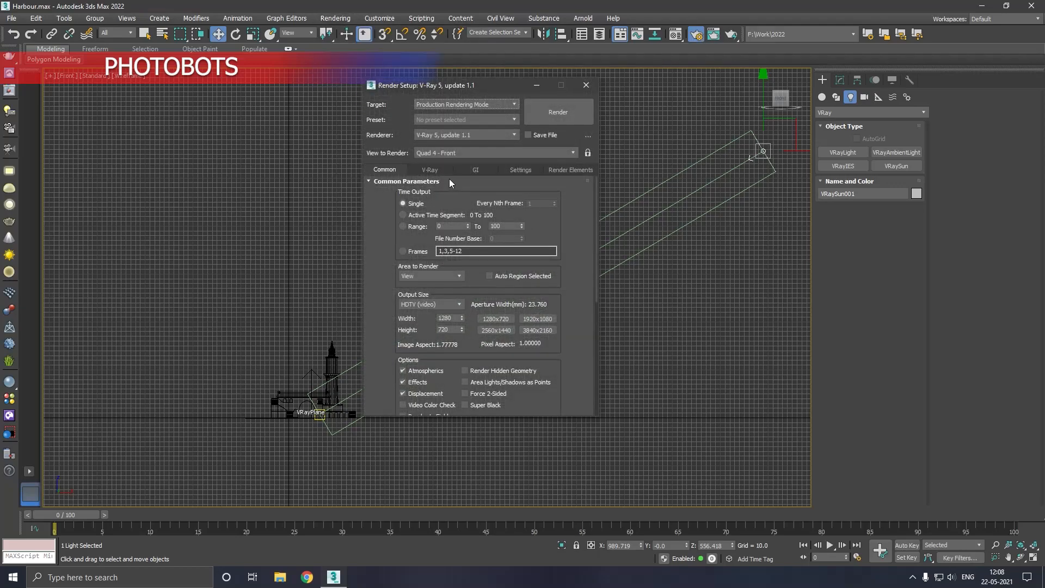
click(430, 169)
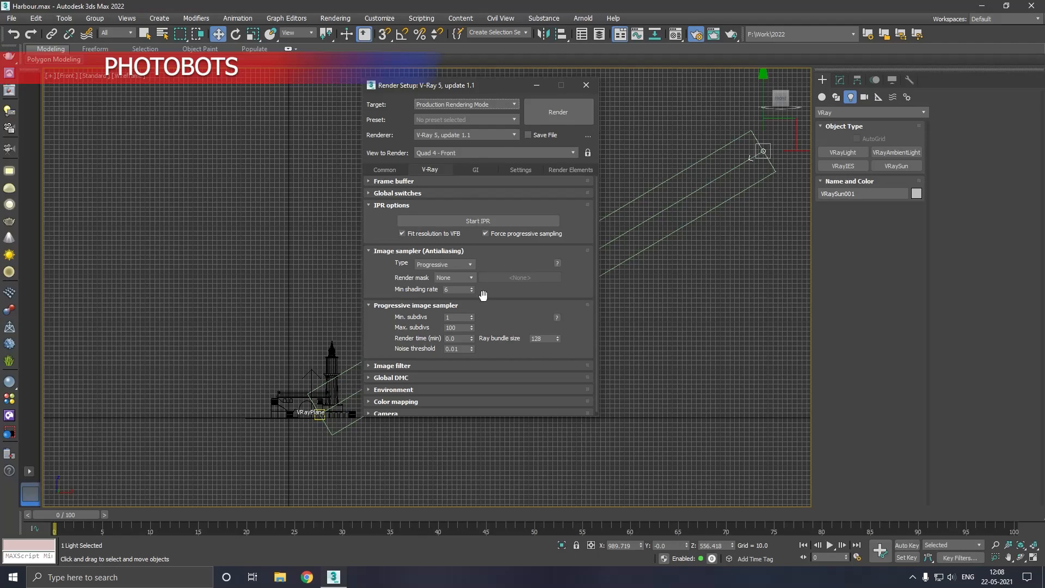
click(584, 85)
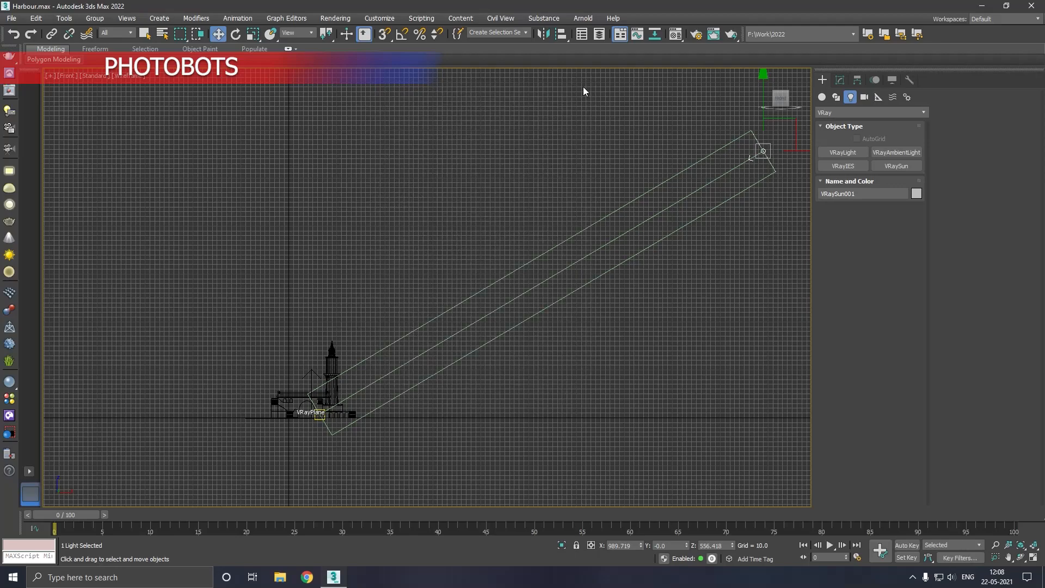
In Render Setup, review the global illumination settings and choose VRayLanczosFilter as the V-Ray image filter
click(321, 21)
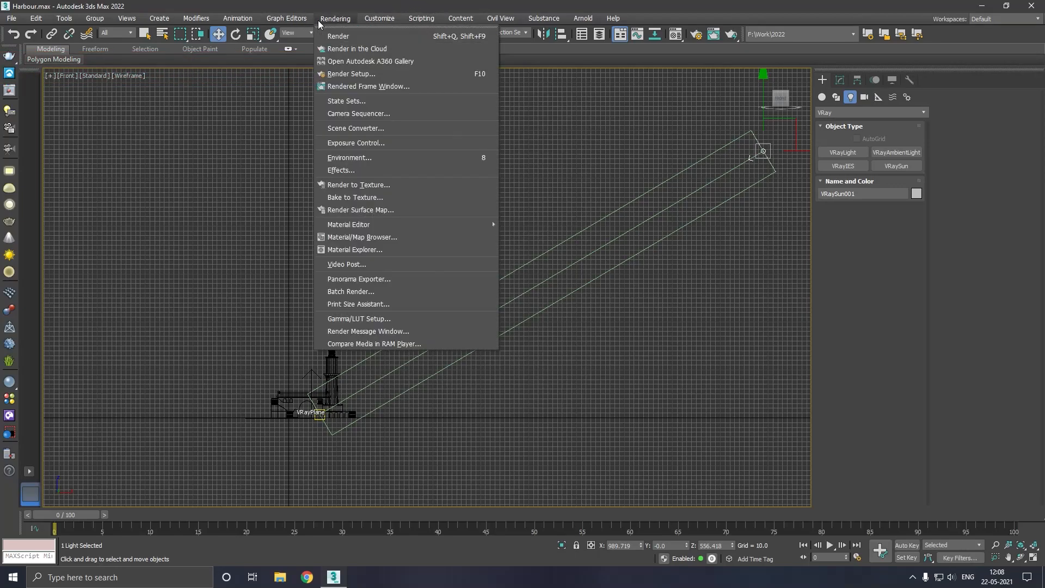
click(352, 73)
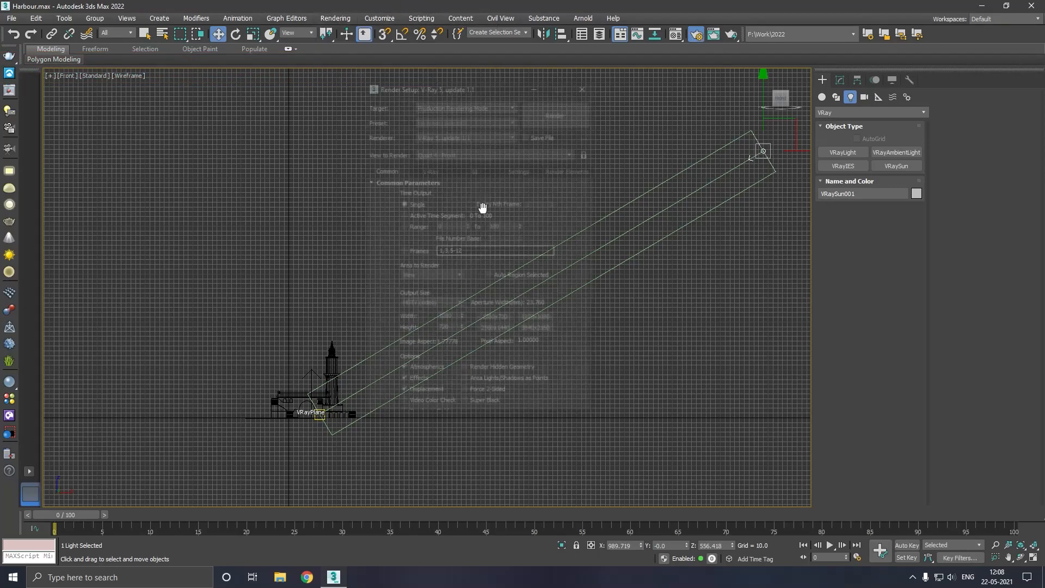
click(473, 170)
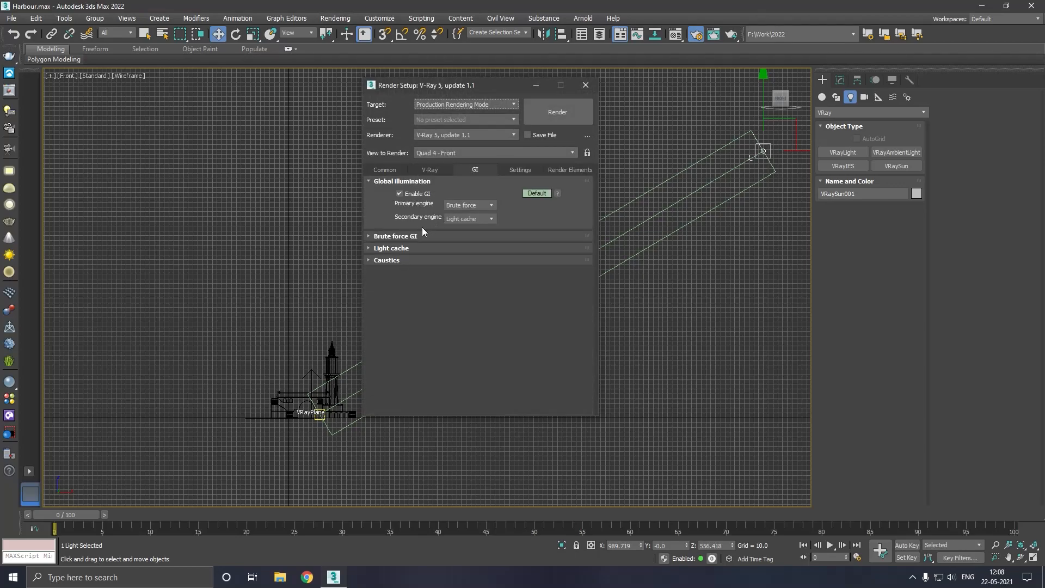
click(431, 171)
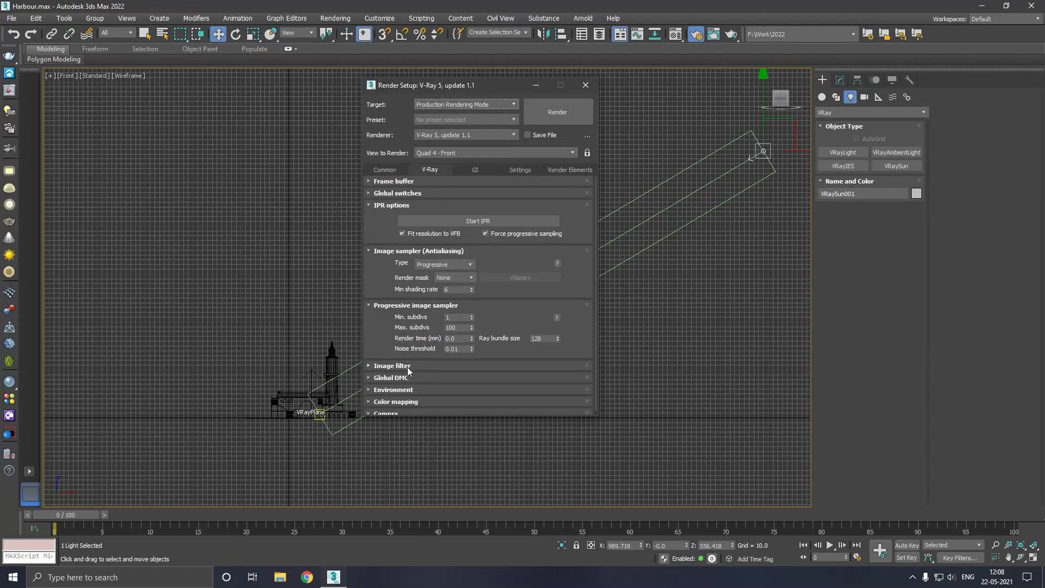
click(392, 366)
click(516, 339)
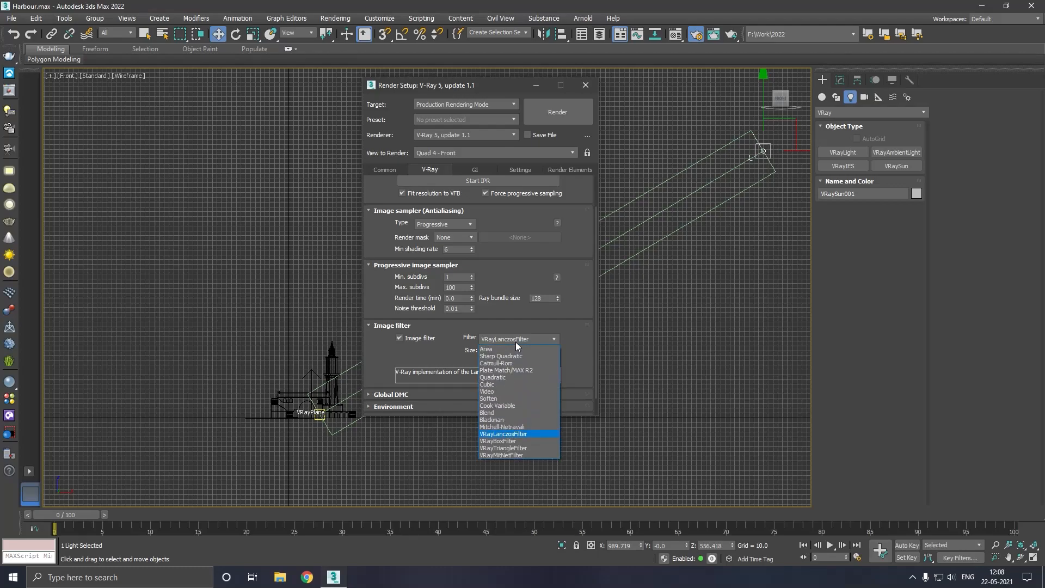
click(502, 434)
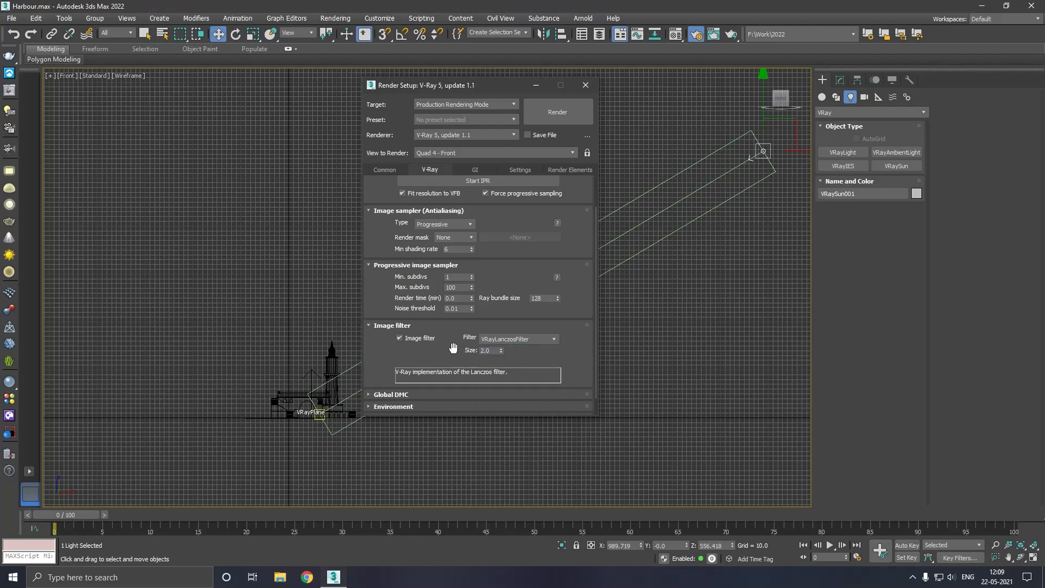
Review the Global DMC settings and enable the GI environment for V-Ray
click(393, 325)
click(393, 374)
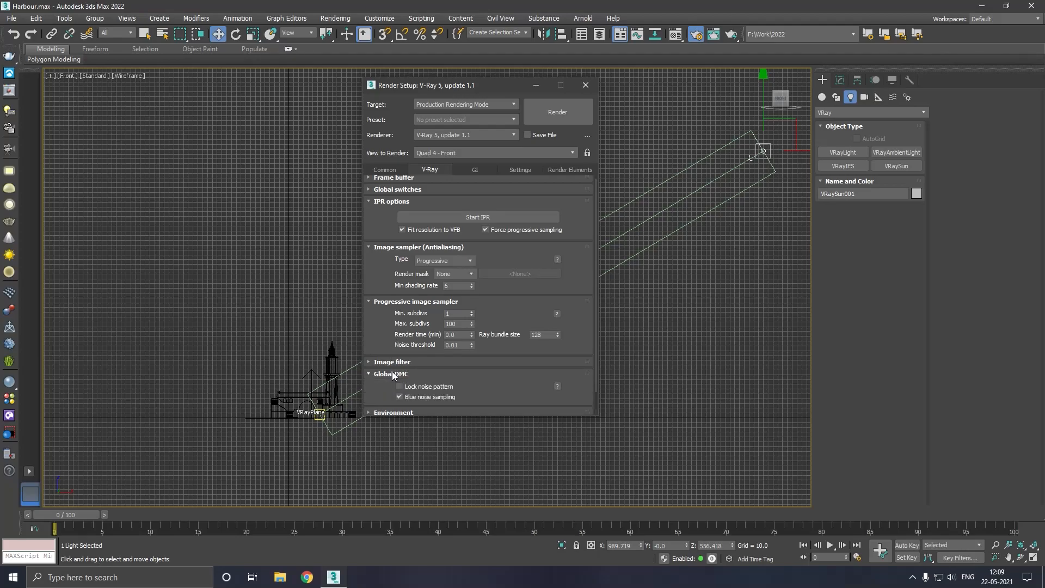
click(393, 374)
click(390, 388)
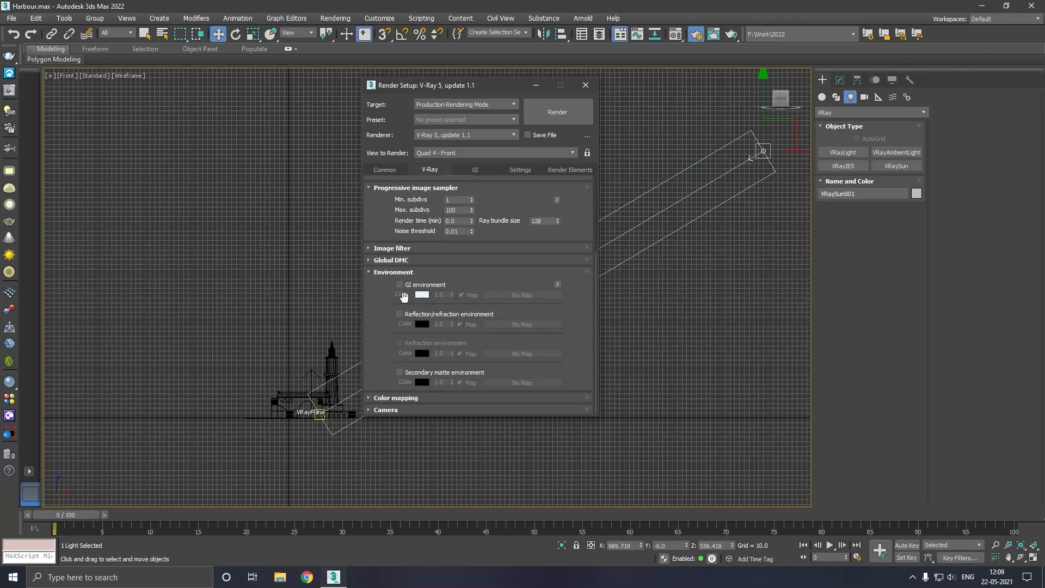
click(402, 289)
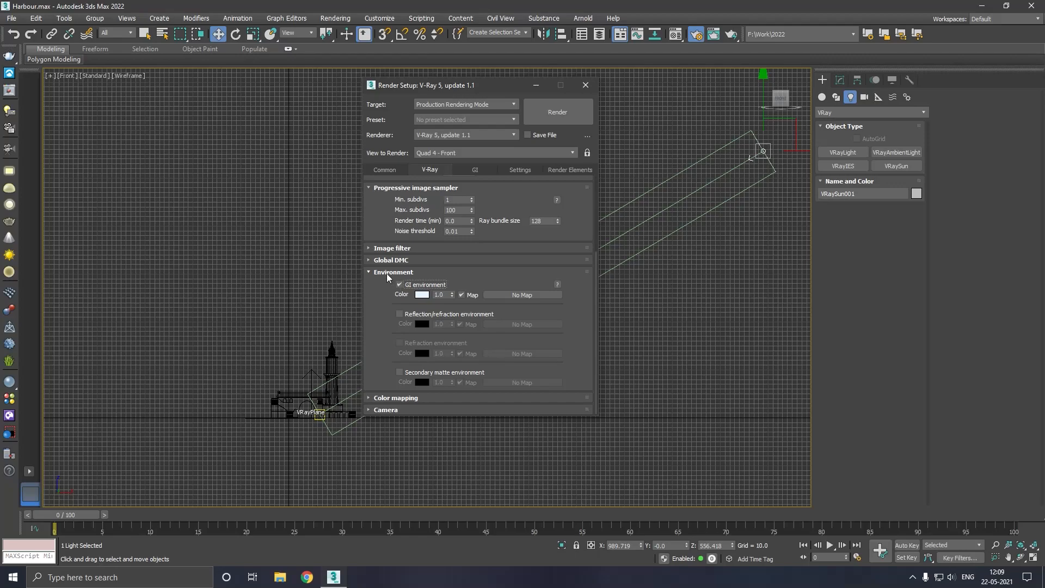
click(389, 274)
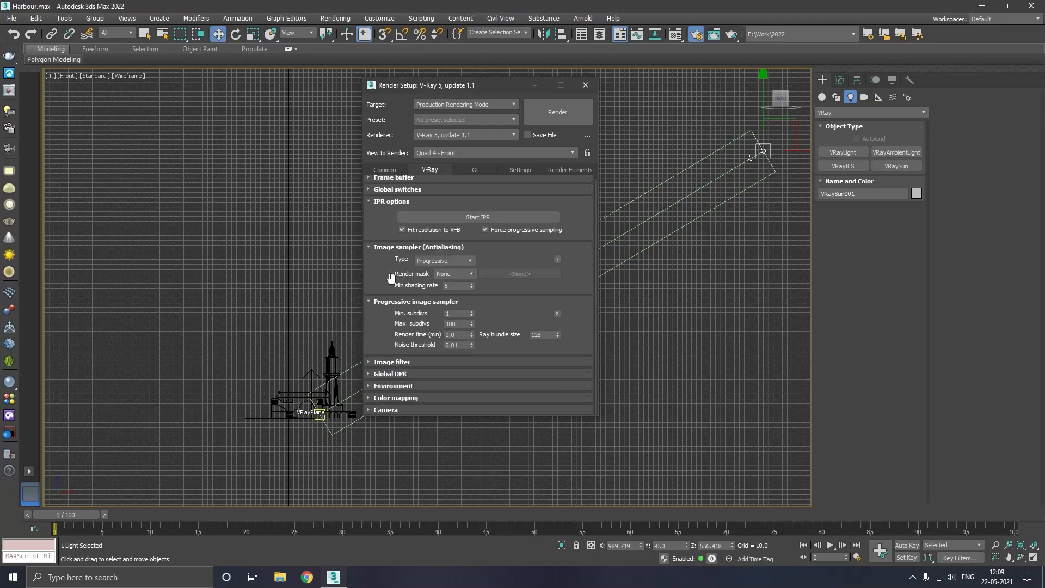
Set the V-Ray color mapping type to HSV exponential
click(400, 397)
click(433, 375)
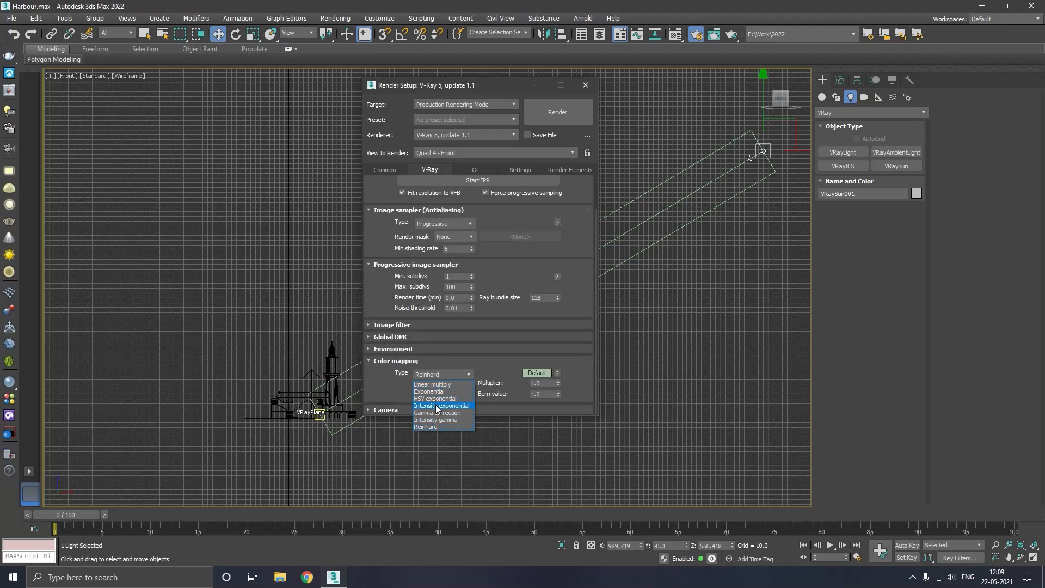
click(436, 398)
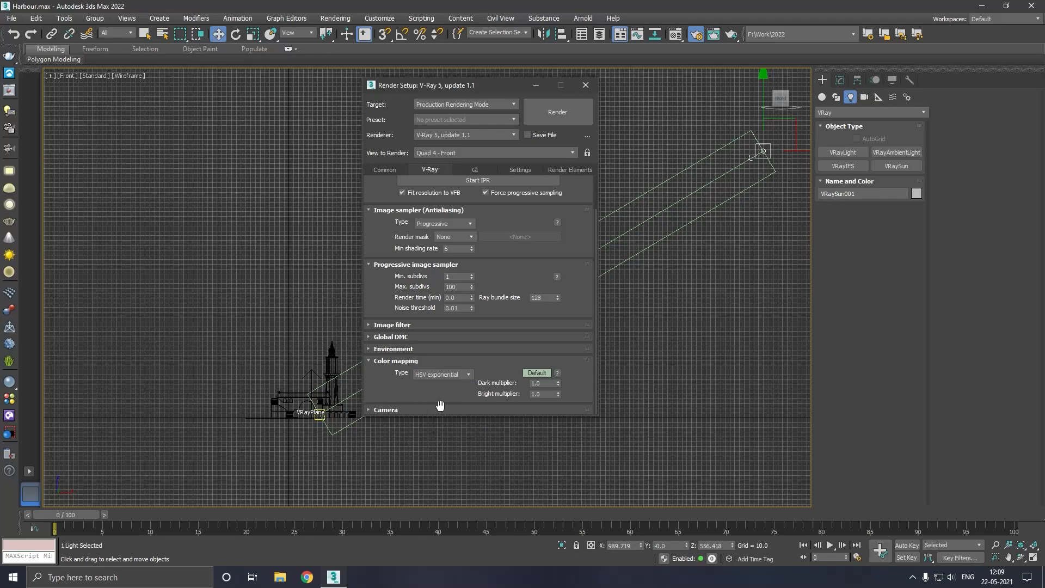
click(400, 361)
Switch the image sampler type to Bucket with a bucket width of 100 and close the Render Setup
click(456, 263)
click(446, 272)
click(543, 327)
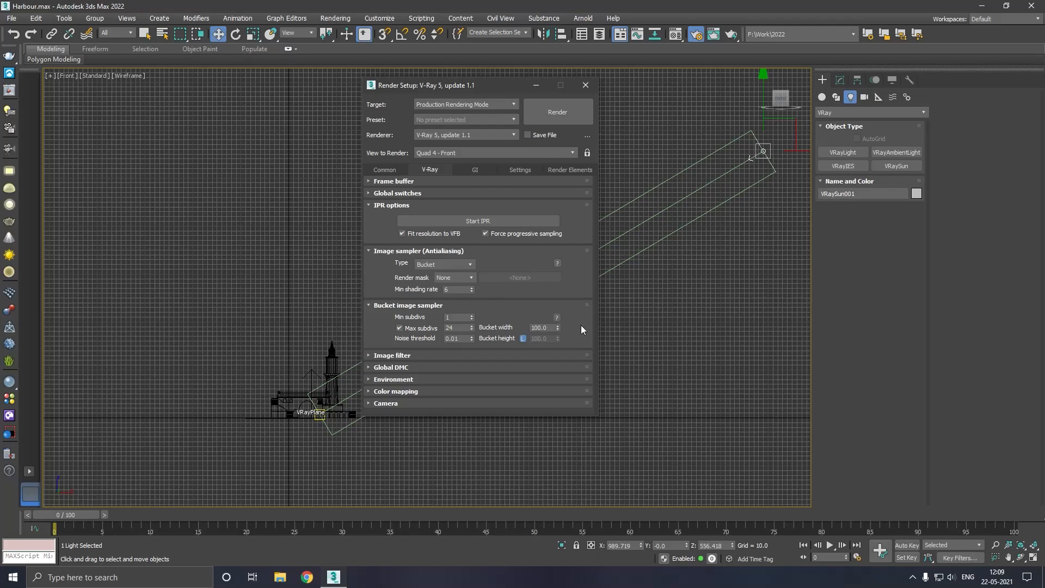
click(591, 85)
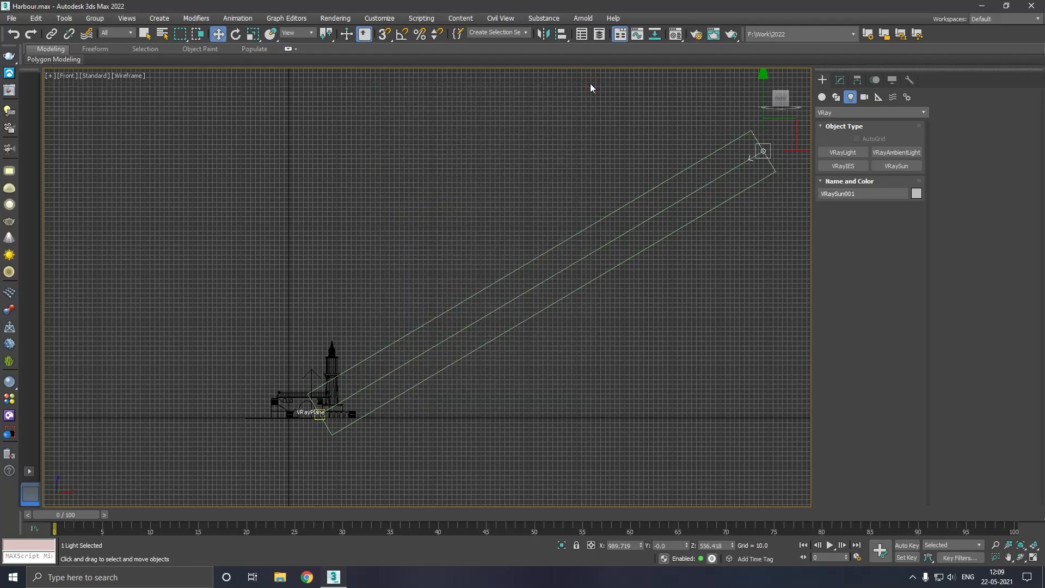
In the perspective view, move the VRaySun along Y to about -567 so it lights the archway facade
key(p)
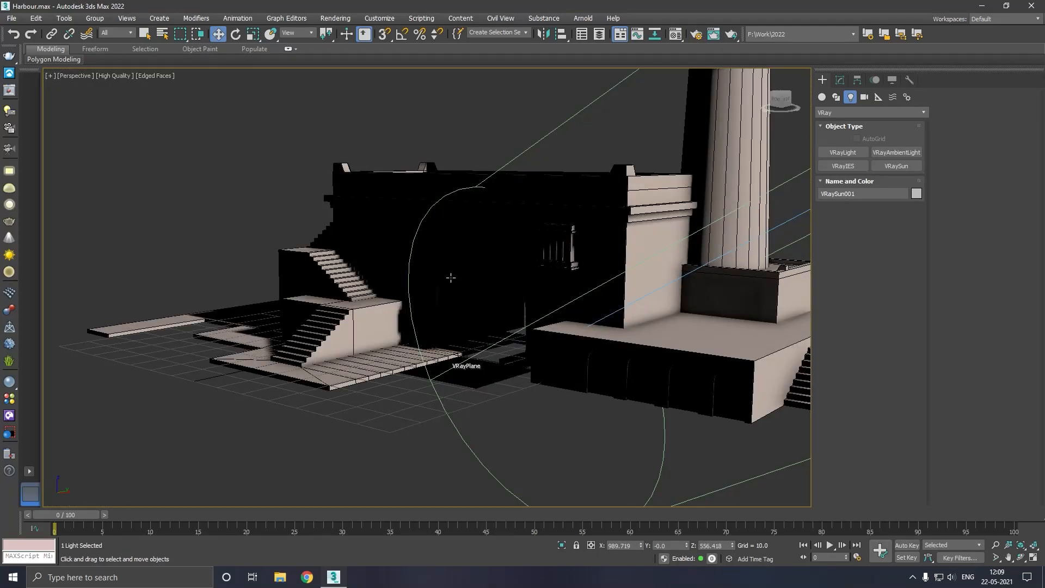
scroll(358, 301, down, 10)
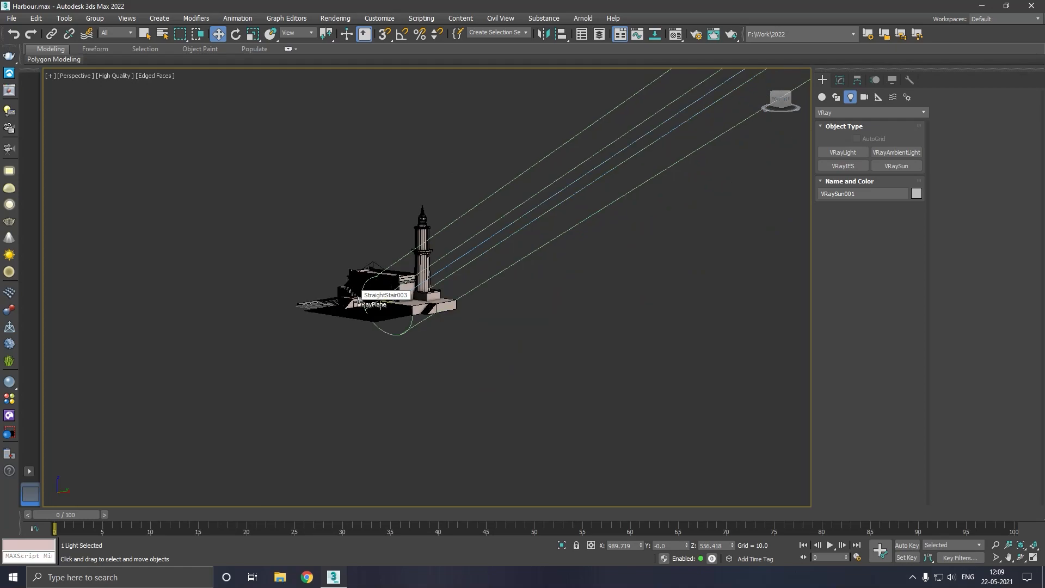
scroll(359, 301, down, 5)
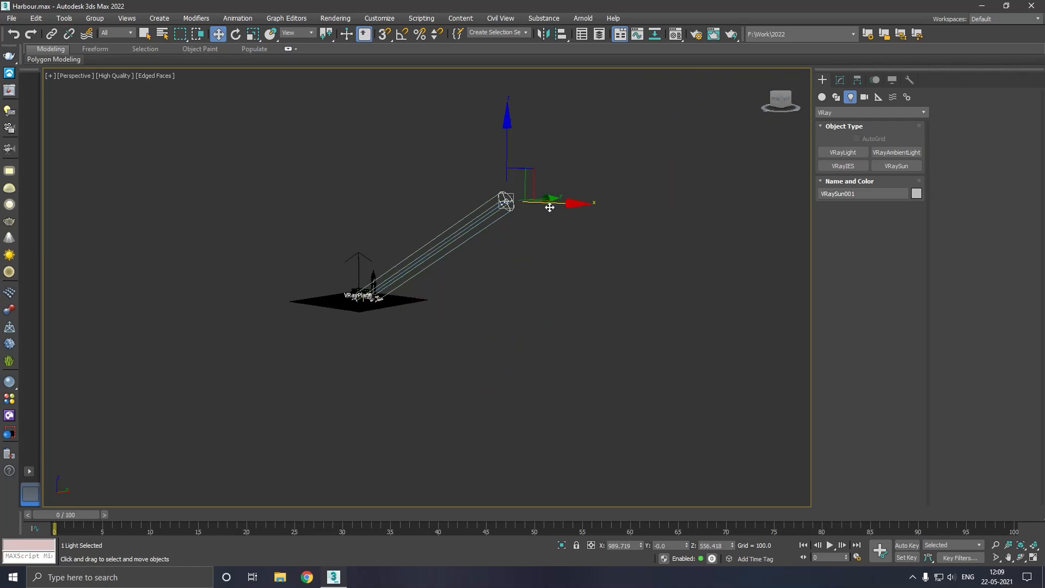
drag(554, 203, 347, 307)
scroll(347, 306, up, 10)
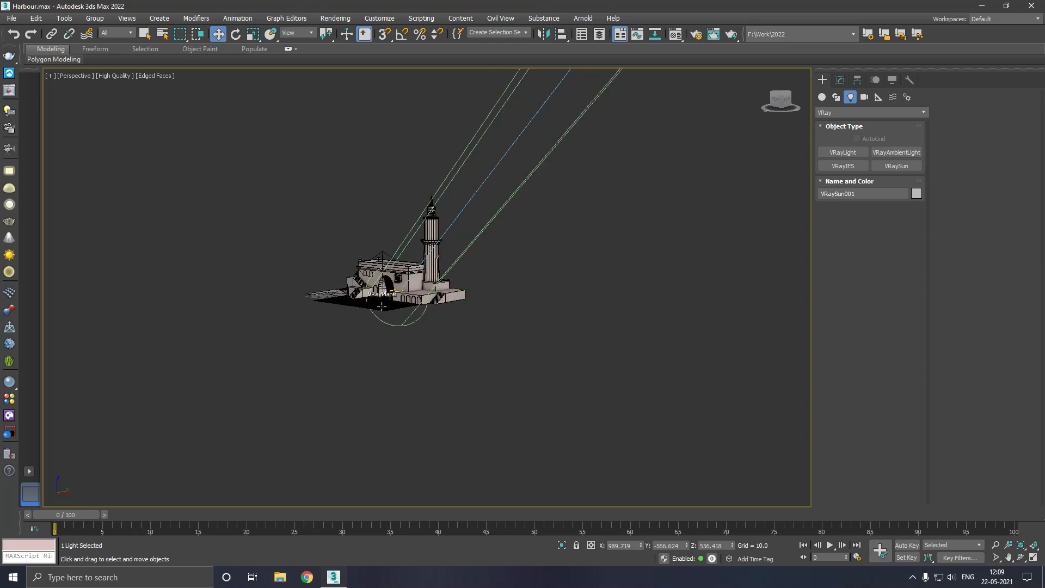
scroll(390, 311, up, 3)
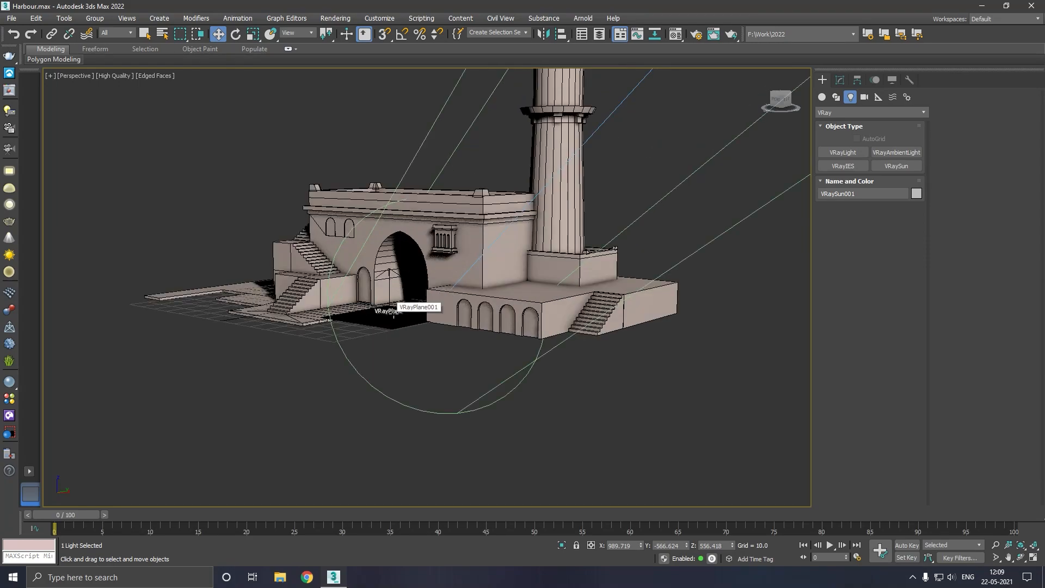
scroll(393, 322, up, 4)
Select VRaySun001 from the objects listed in the default layer and show its sun parameters for editing
click(393, 326)
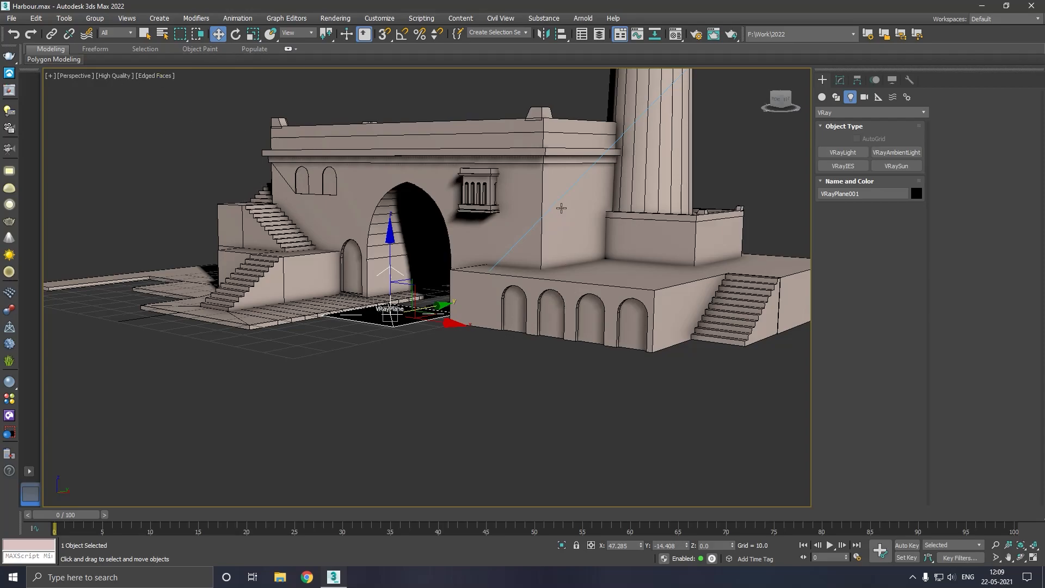
click(559, 206)
click(575, 101)
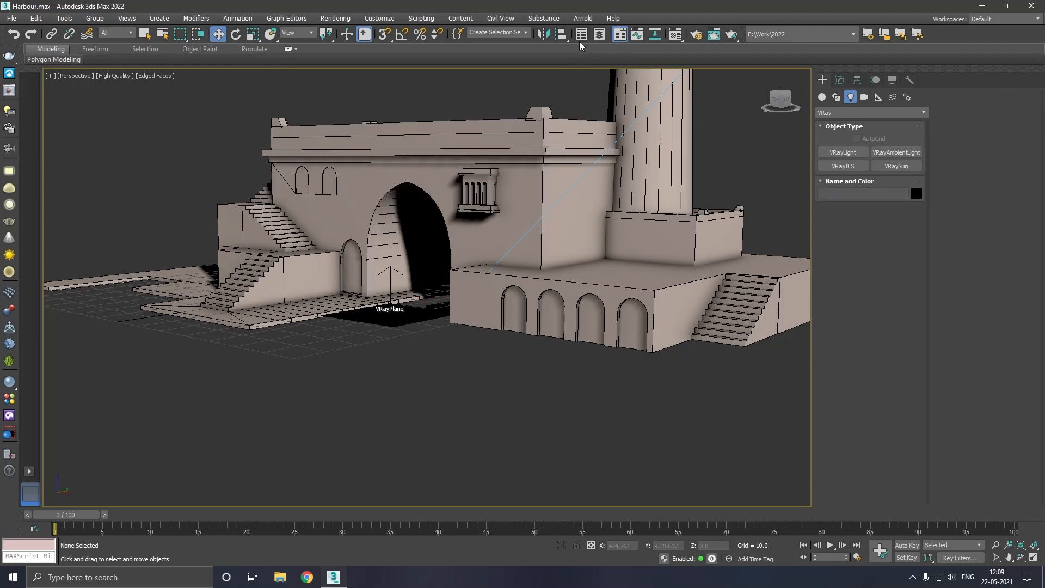
click(594, 36)
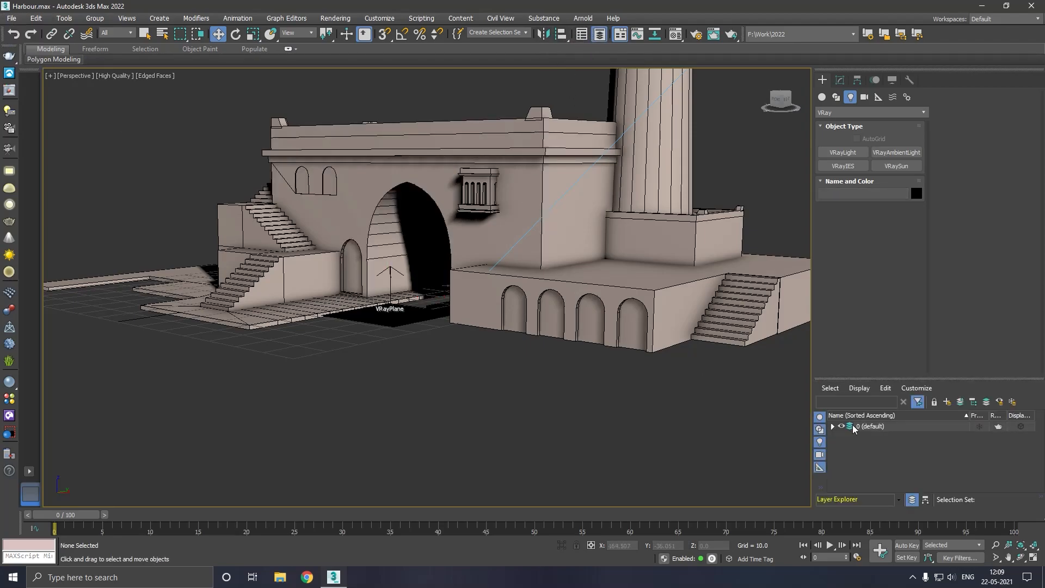
click(832, 427)
scroll(883, 467, down, 5)
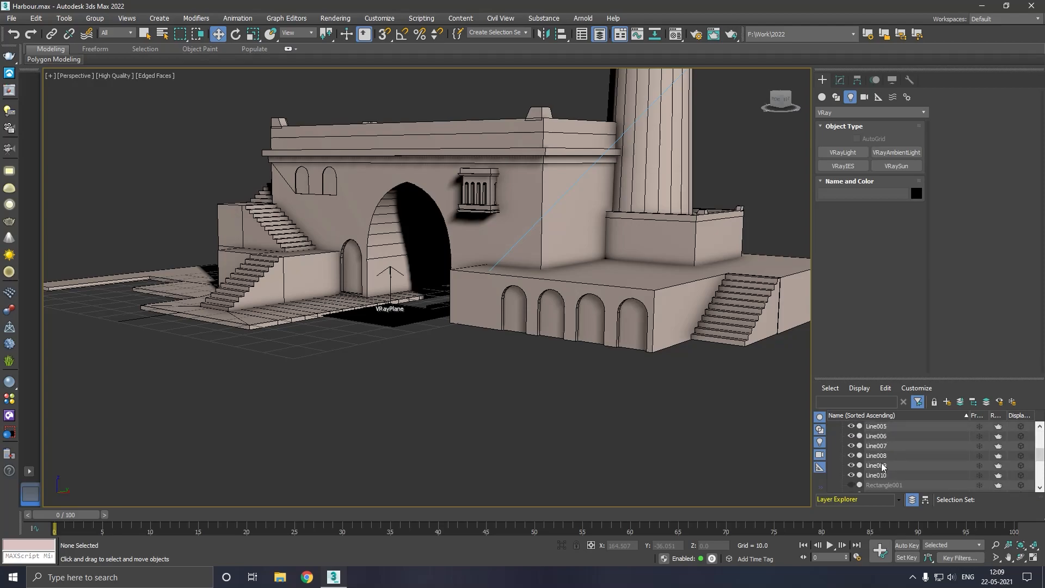
click(888, 475)
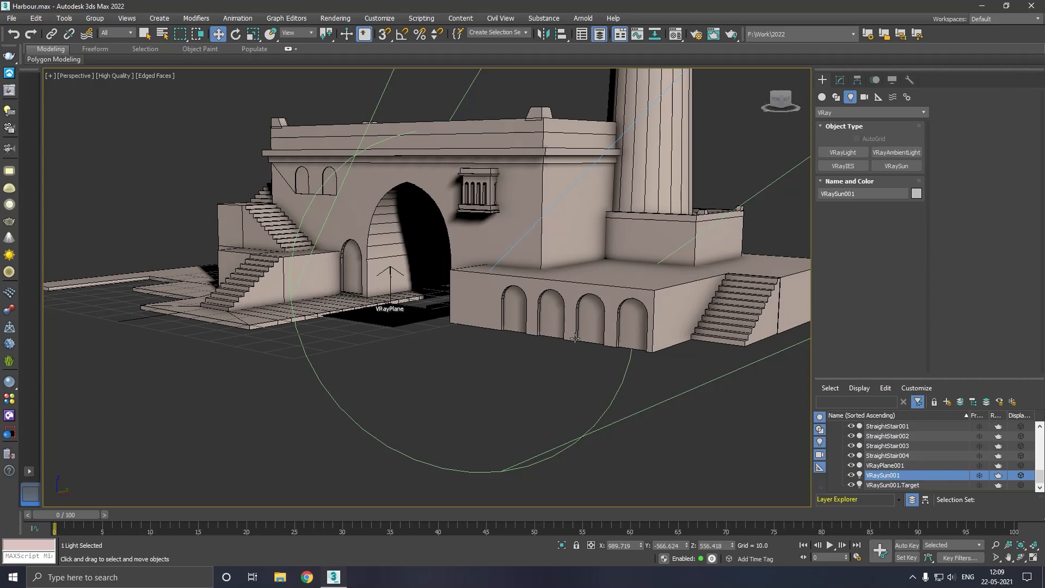
click(840, 82)
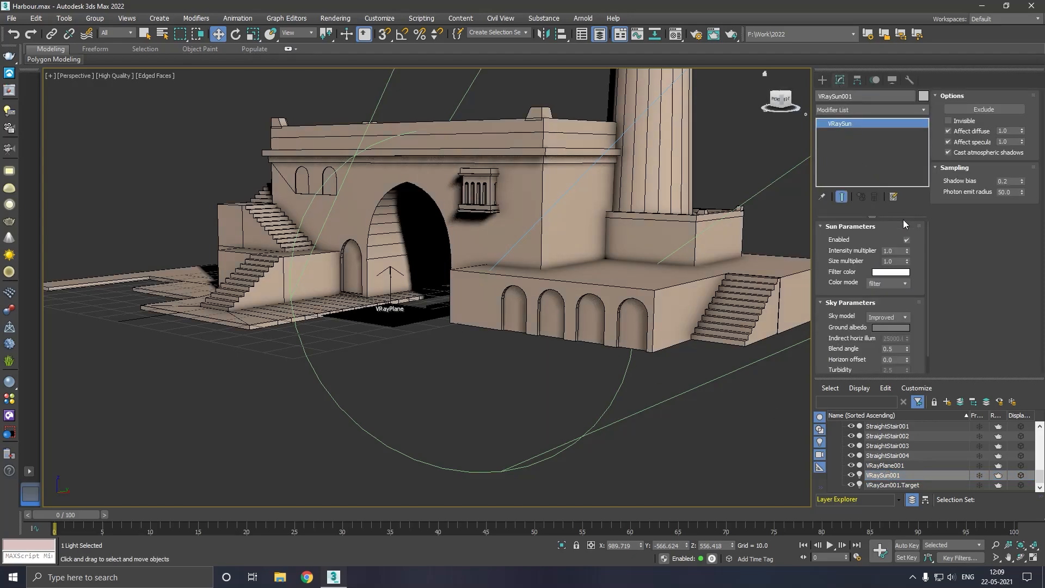
Preview the perspective view's lighting with V-Ray Viewport IPR and switch the preview back off
click(112, 74)
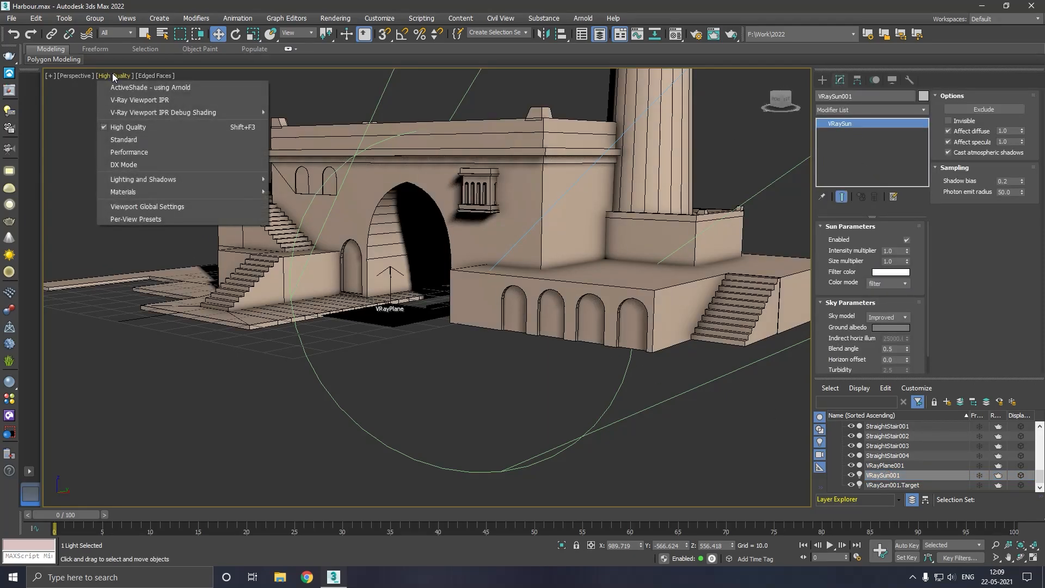
click(130, 99)
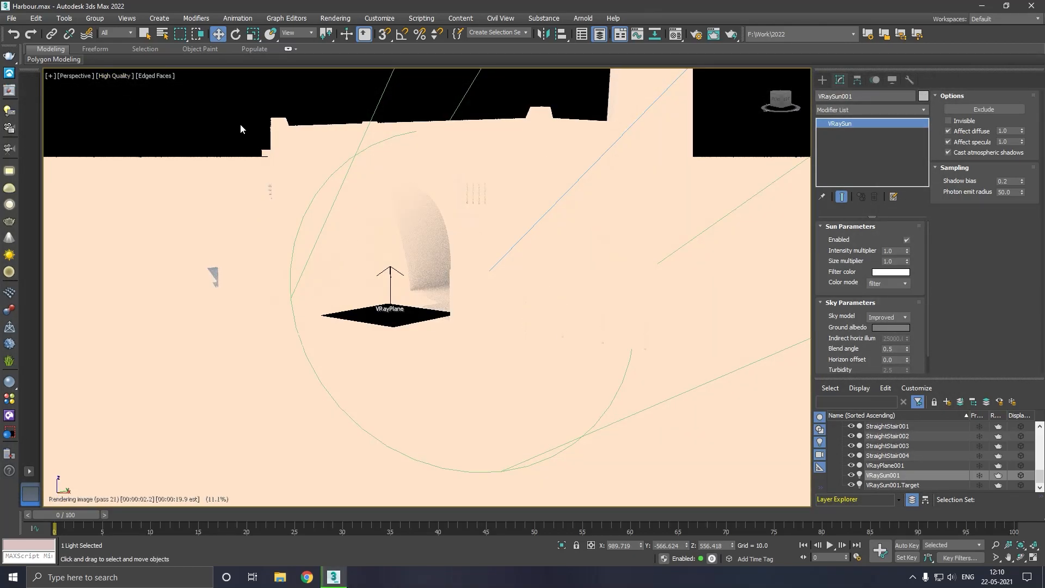
click(105, 79)
click(111, 75)
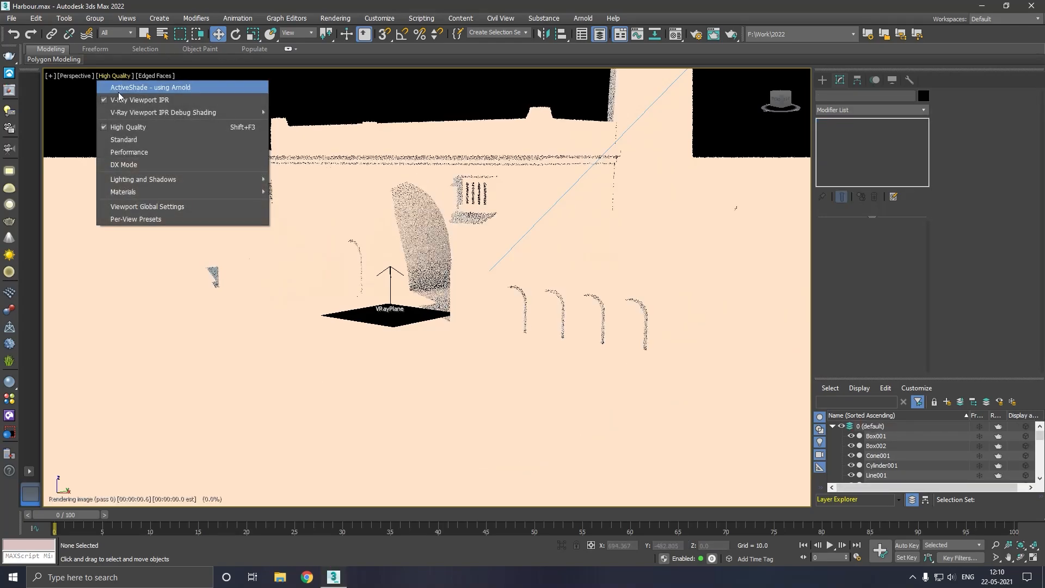
click(131, 99)
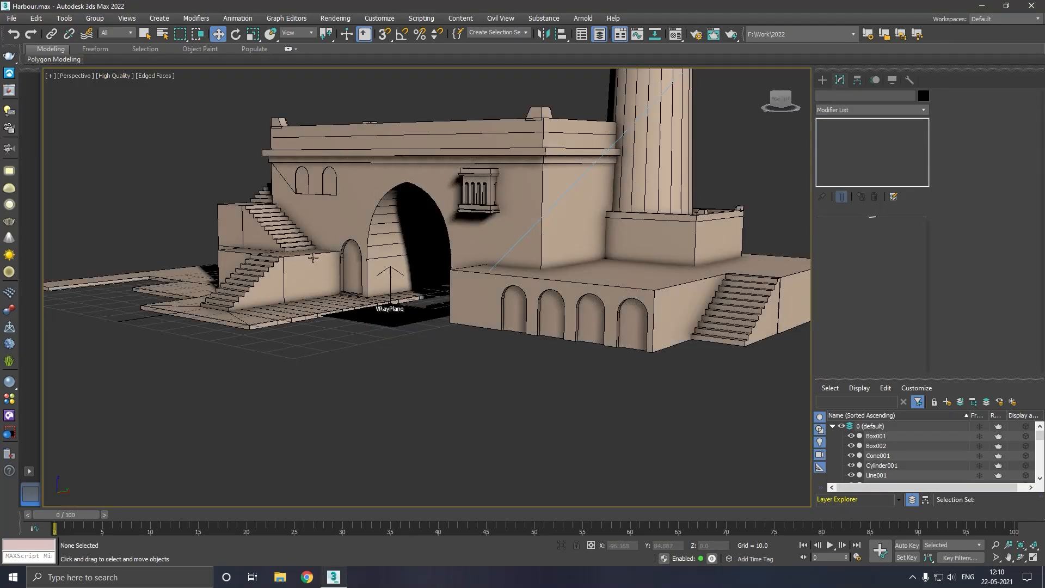
Frame the building from a higher angle in the perspective view and start V-Ray Viewport IPR
scroll(322, 280, up, 5)
scroll(305, 241, down, 5)
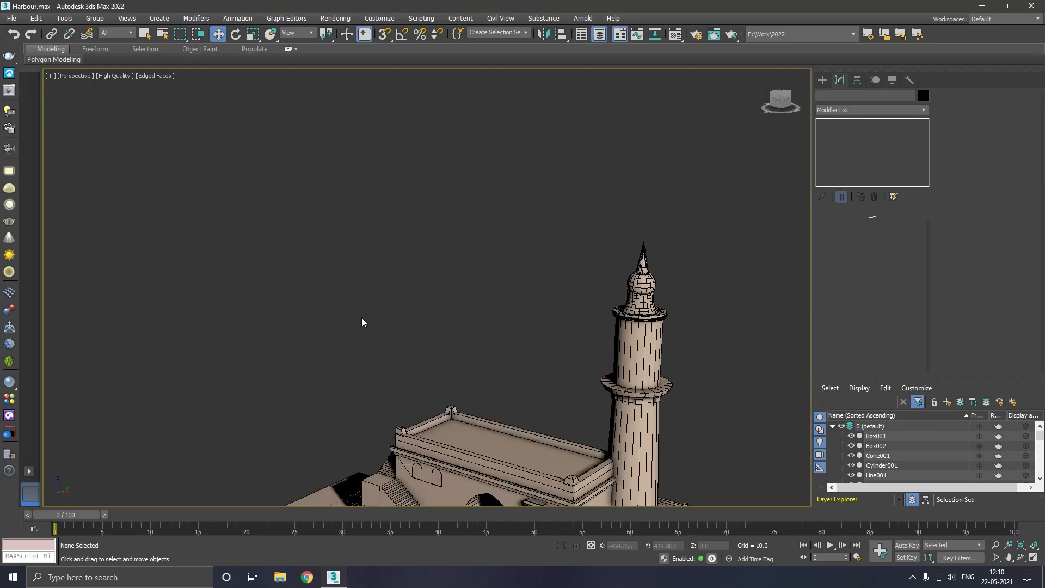
click(417, 341)
scroll(417, 341, up, 2)
middle_drag(517, 408, 488, 332)
click(460, 399)
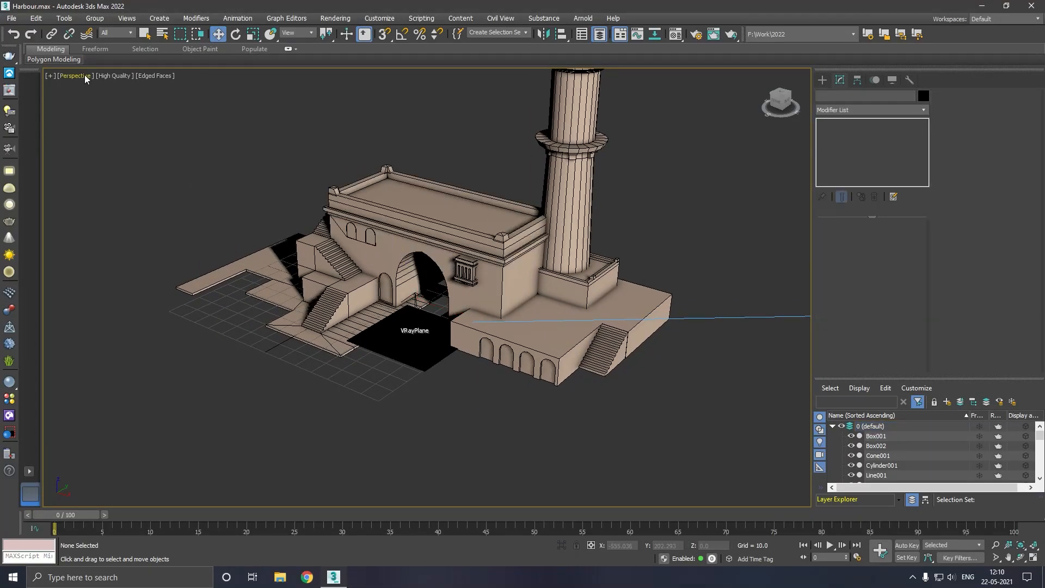
click(113, 77)
click(131, 101)
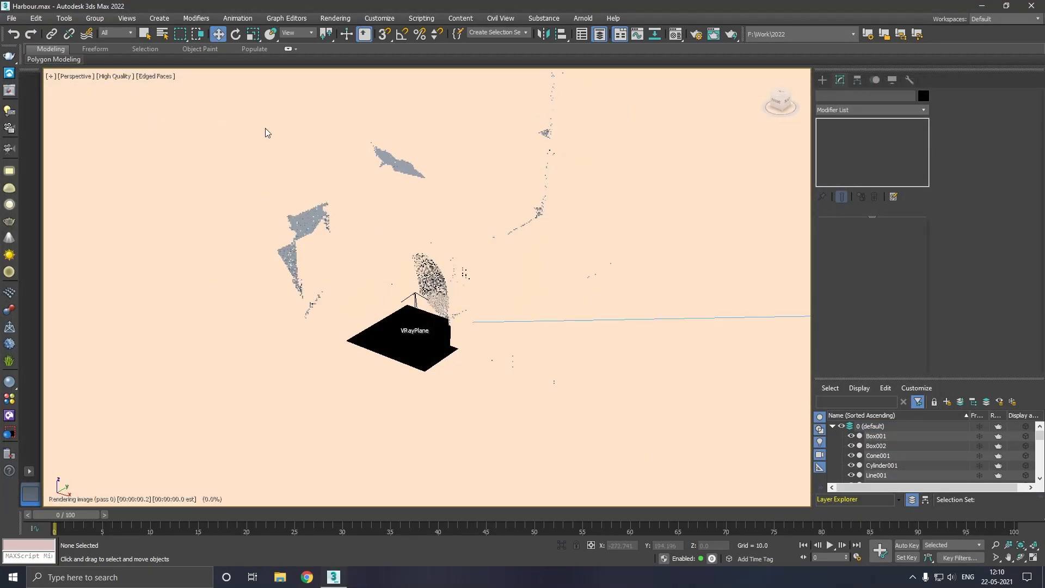
Select VRaySun001 from the layer's object list and set its color mode to direct
scroll(893, 479, down, 5)
click(891, 464)
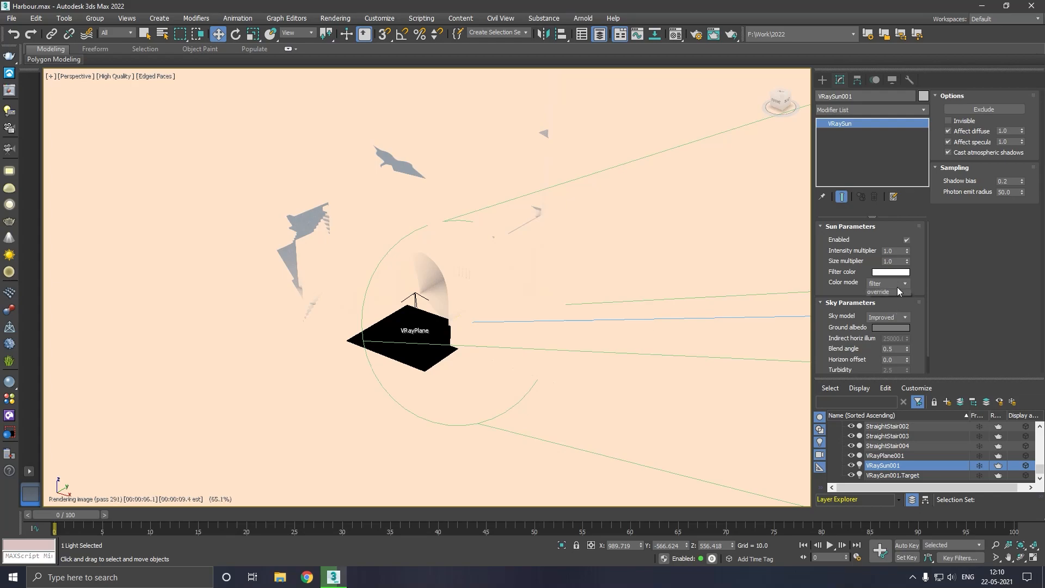
click(892, 299)
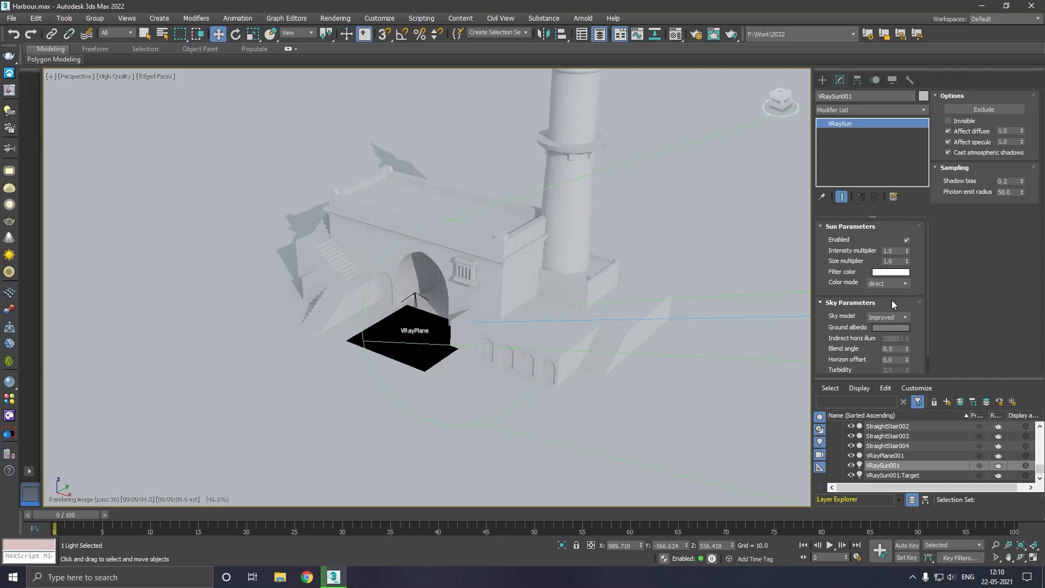
scroll(421, 364, up, 3)
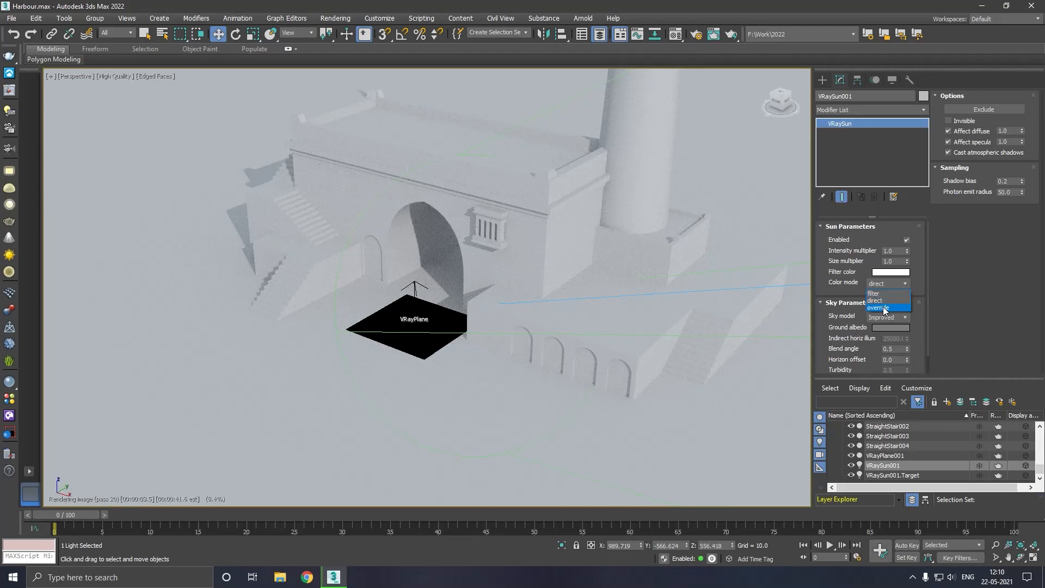
Try the override color mode on VRaySun001 and return it to direct
click(884, 308)
click(871, 284)
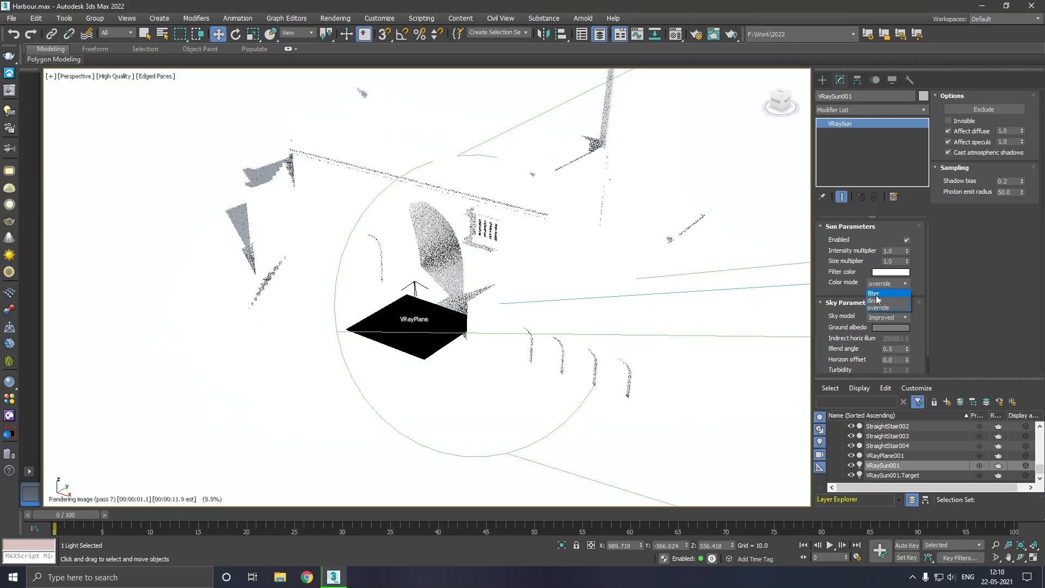
click(877, 300)
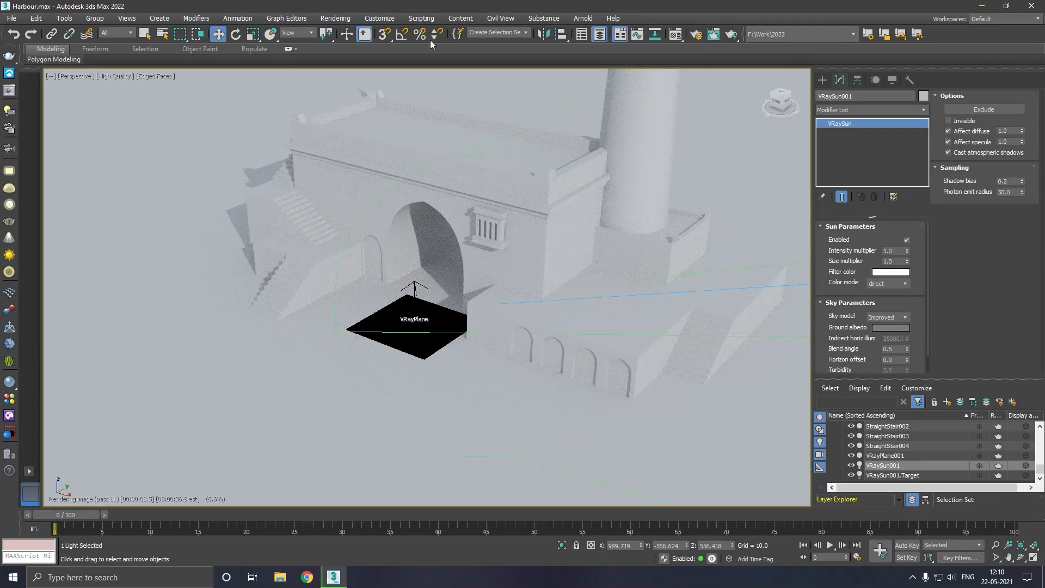
Open the material editor and save the harbour scene
key(m)
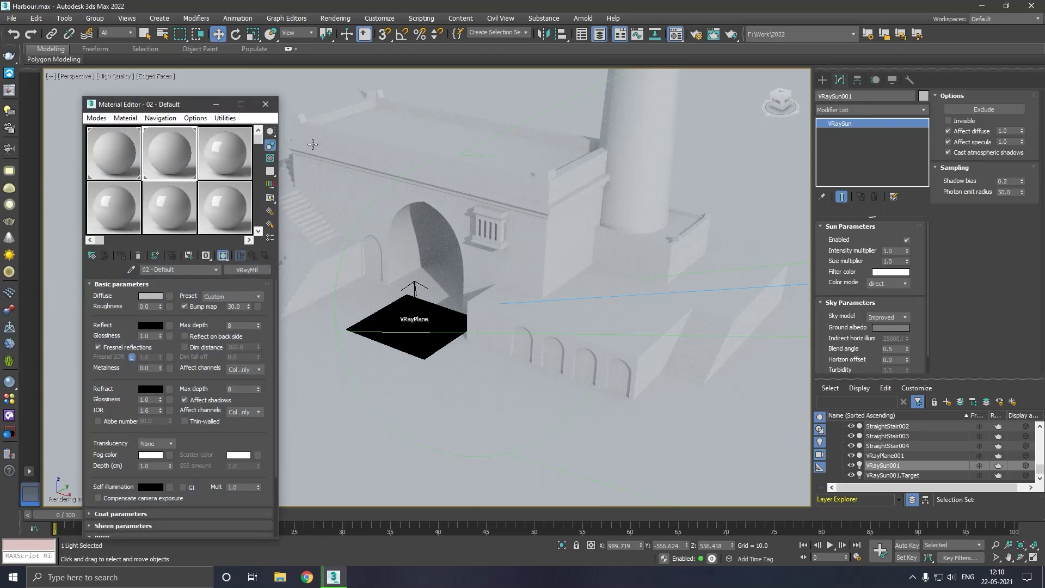
click(11, 18)
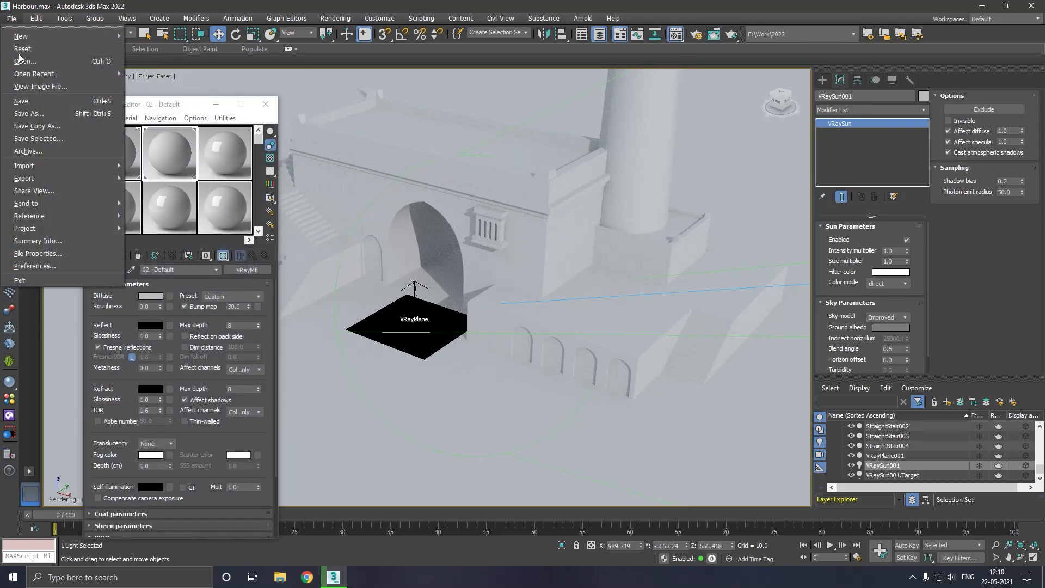
click(38, 100)
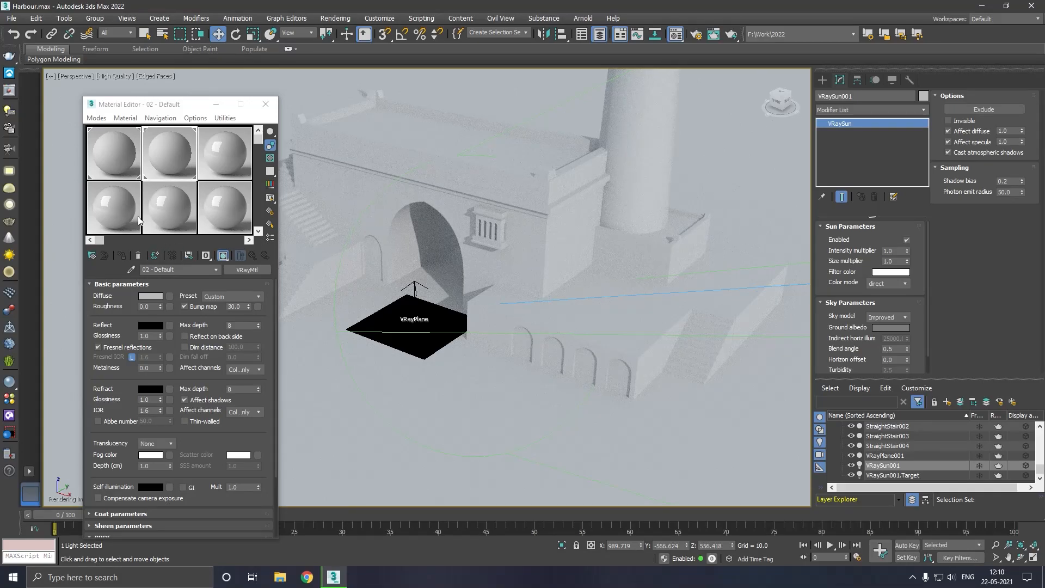
Assign a VRayEdgesTex map to the diffuse slot of the 01 - Default material
click(125, 174)
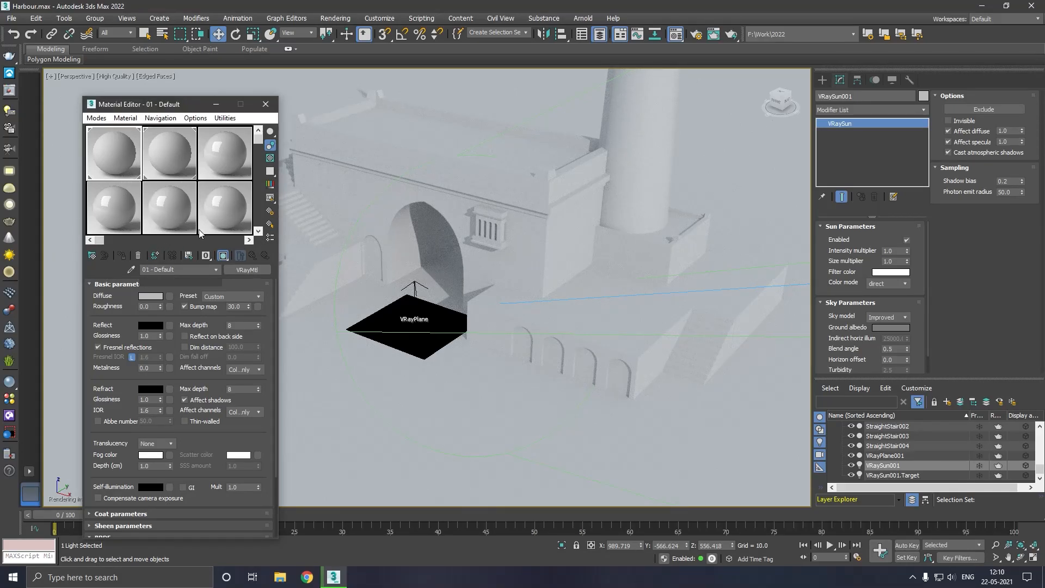
click(170, 297)
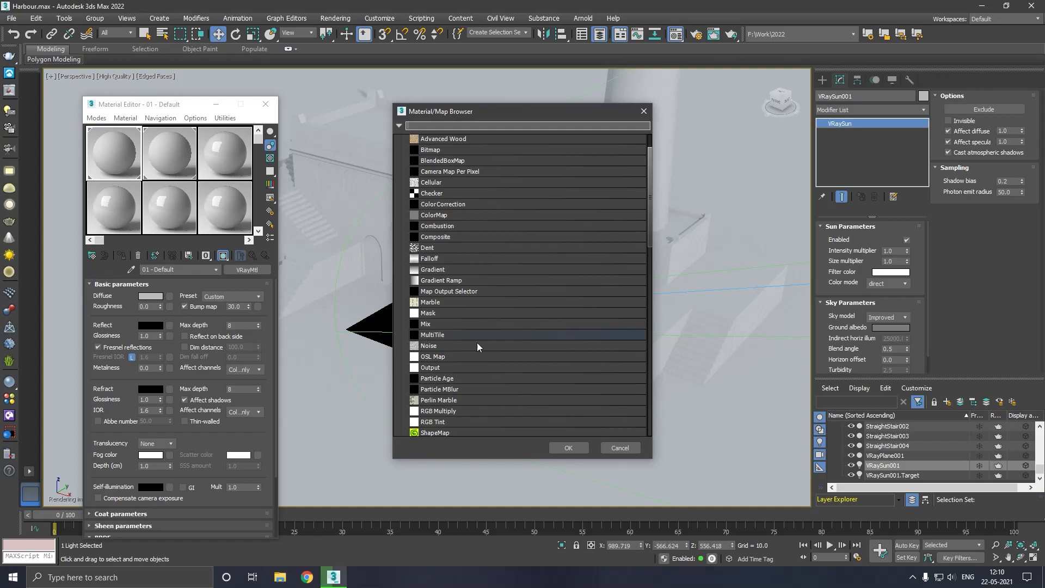
scroll(493, 350, down, 6)
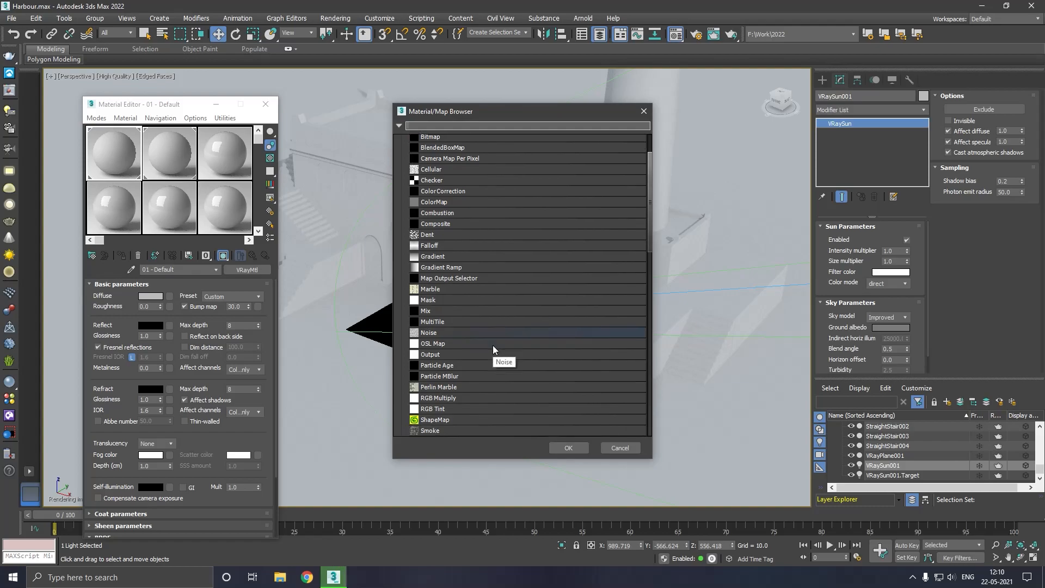
scroll(493, 347, up, 7)
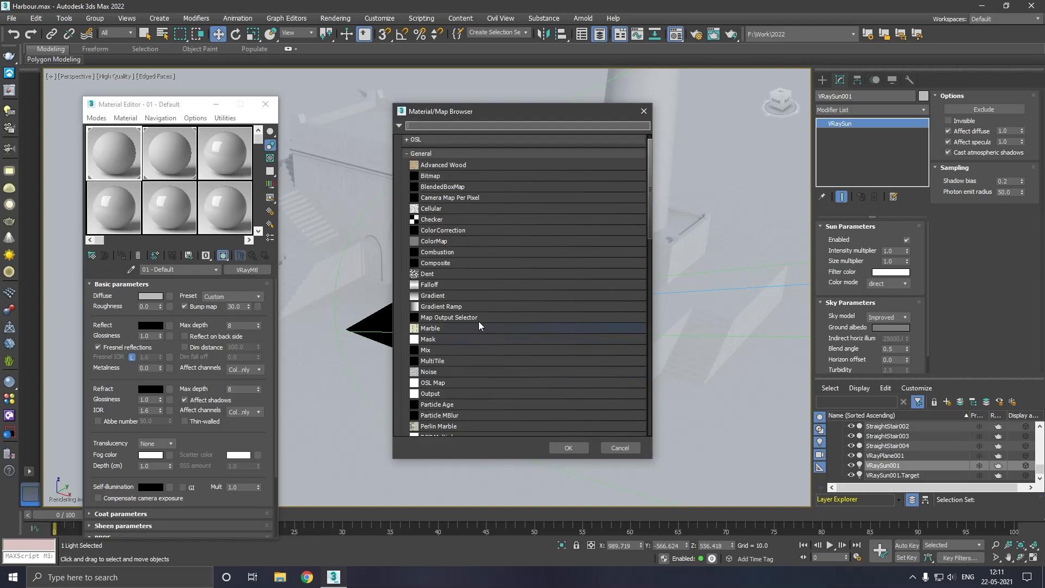
scroll(470, 400, down, 6)
scroll(470, 401, down, 1)
scroll(461, 395, down, 2)
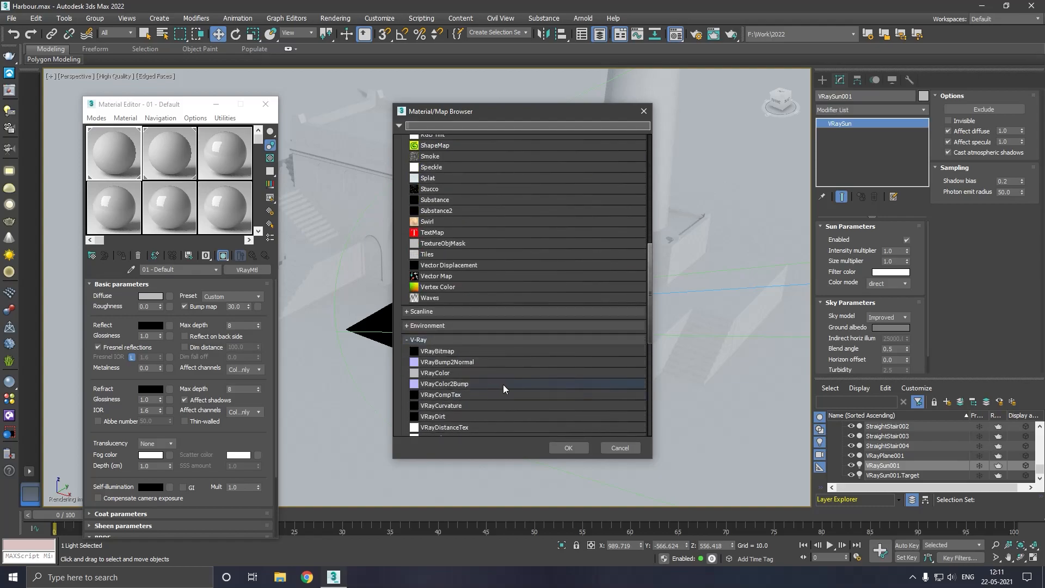
scroll(503, 384, up, 1)
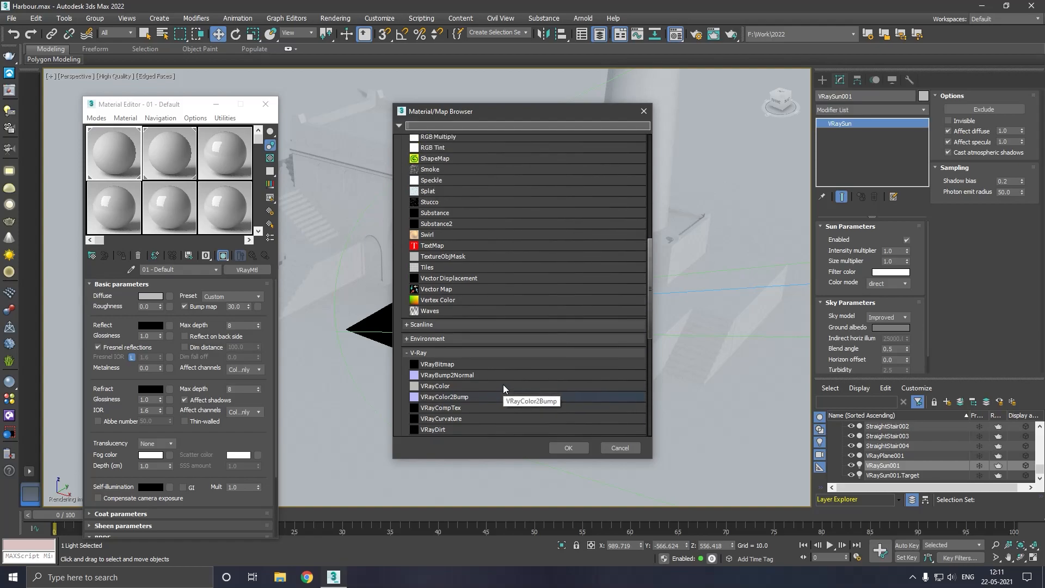
scroll(503, 385, up, 7)
scroll(503, 385, up, 3)
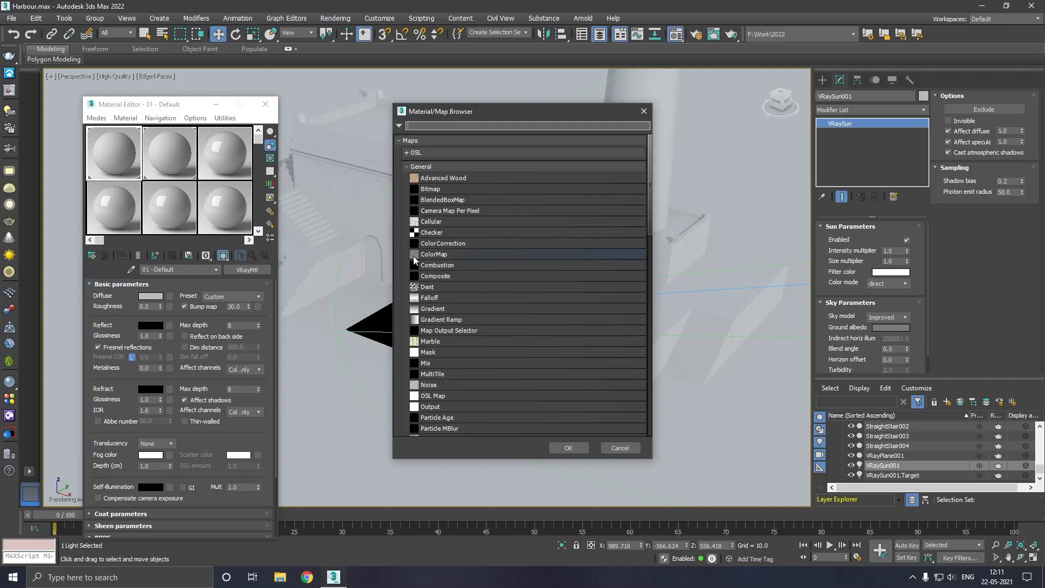
scroll(470, 383, down, 4)
scroll(469, 380, down, 7)
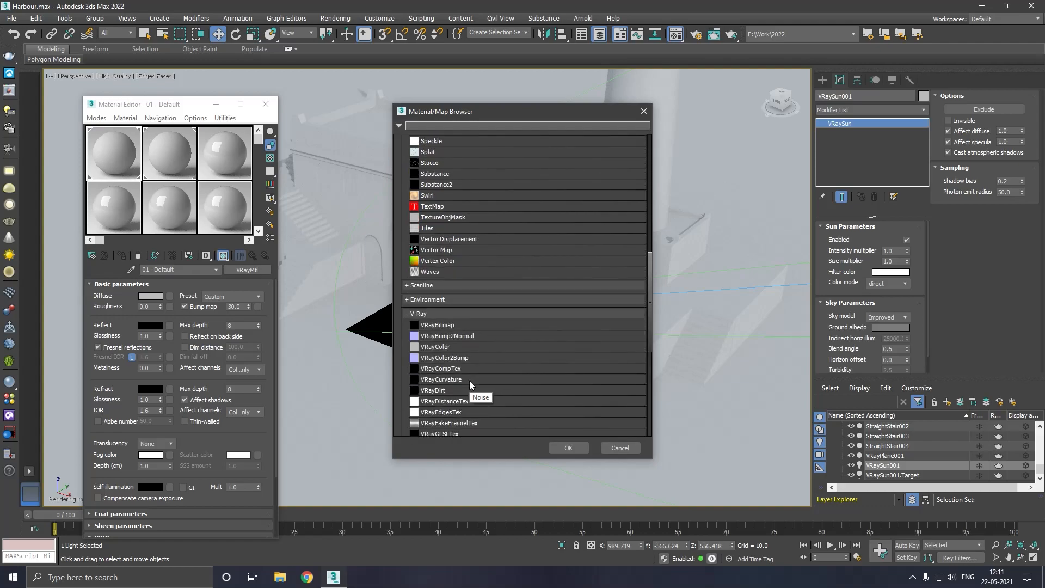
scroll(469, 381, down, 2)
double_click(455, 358)
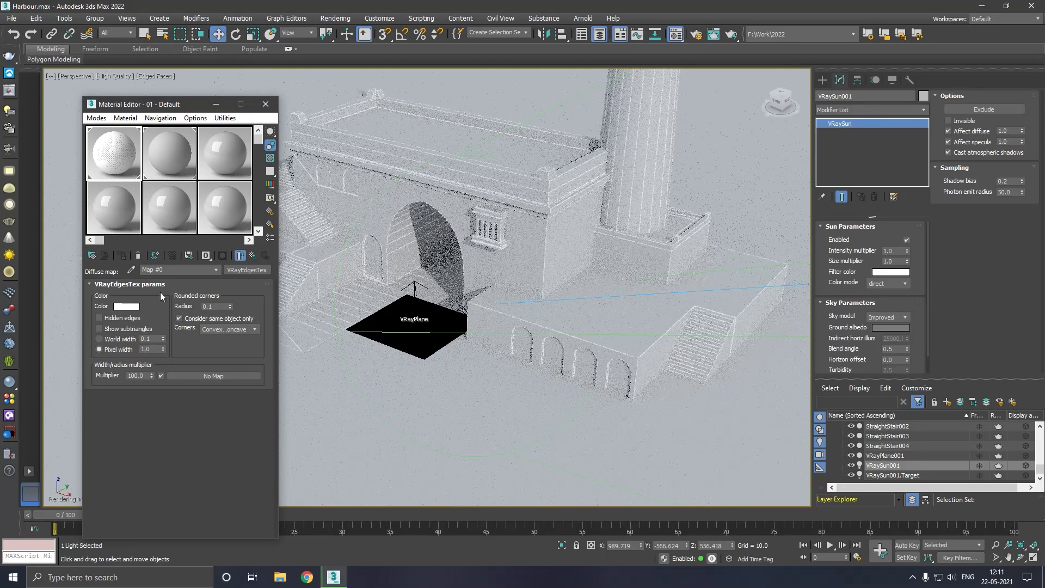
Set the VRayEdgesTex edge color to near-black, RGB 3, 3, 3
click(124, 307)
drag(317, 80, 320, 73)
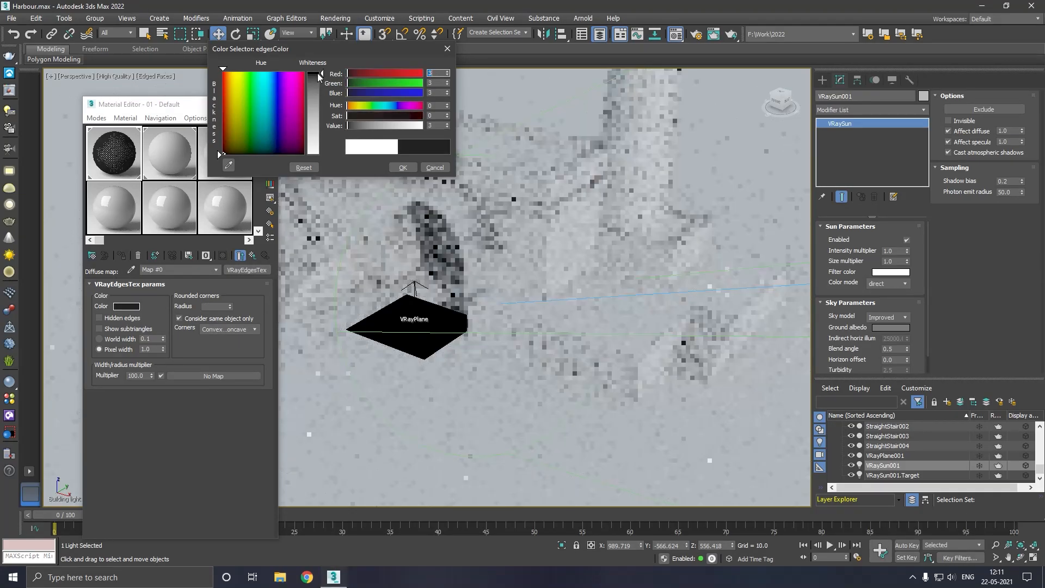
click(403, 168)
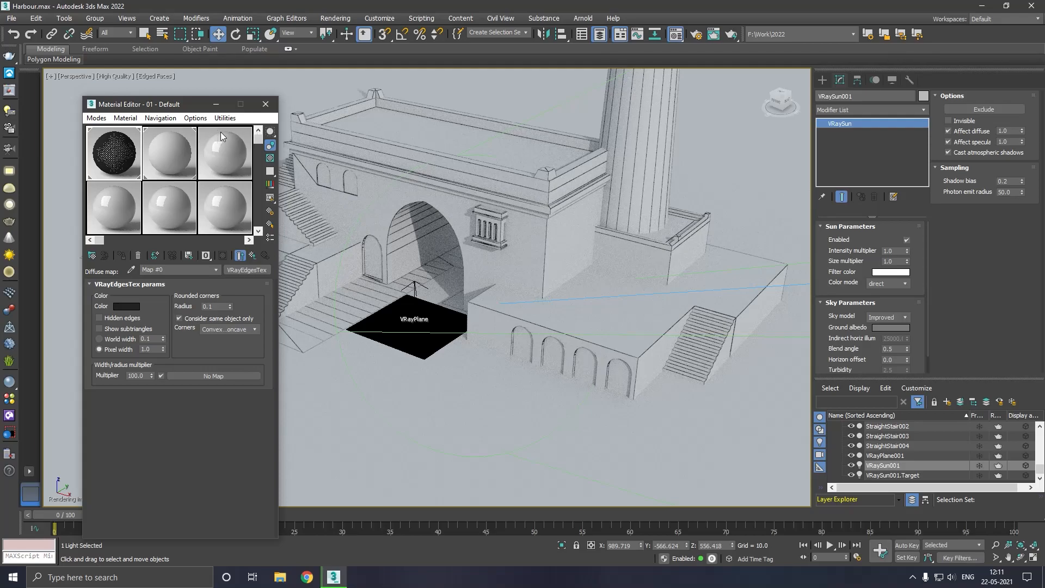
Move the material editor clear of the building and set VRaySun001's filter color to warm beige, RGB 232, 187, 116
drag(192, 111, 127, 96)
middle_drag(359, 206, 373, 224)
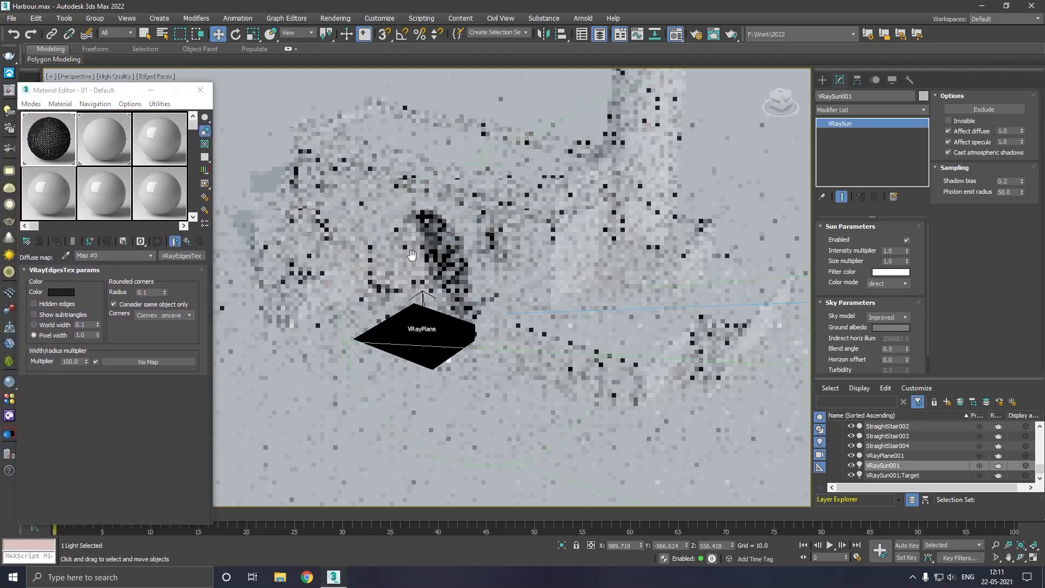
click(884, 272)
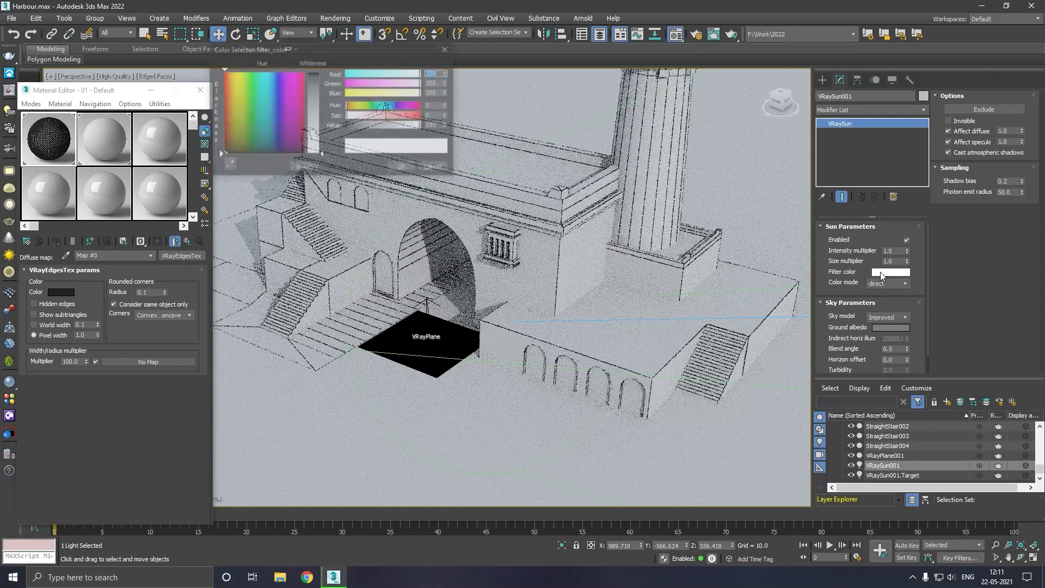
click(231, 85)
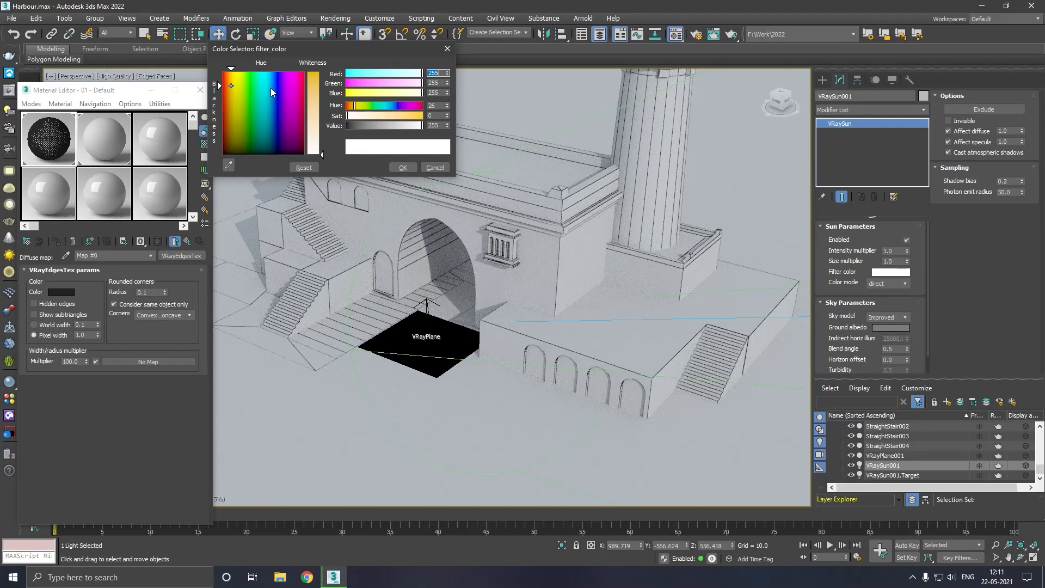
click(319, 103)
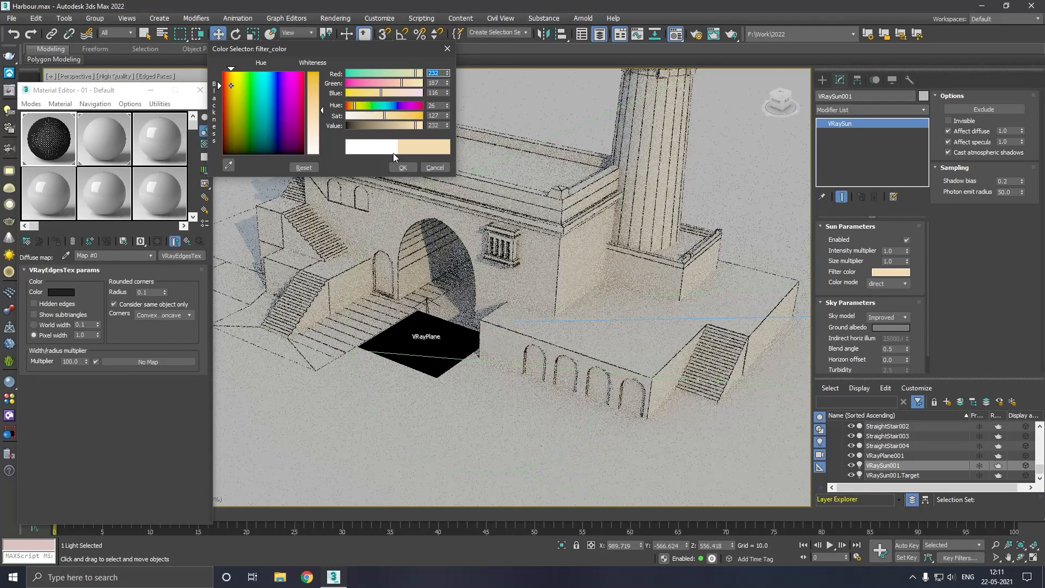
click(403, 168)
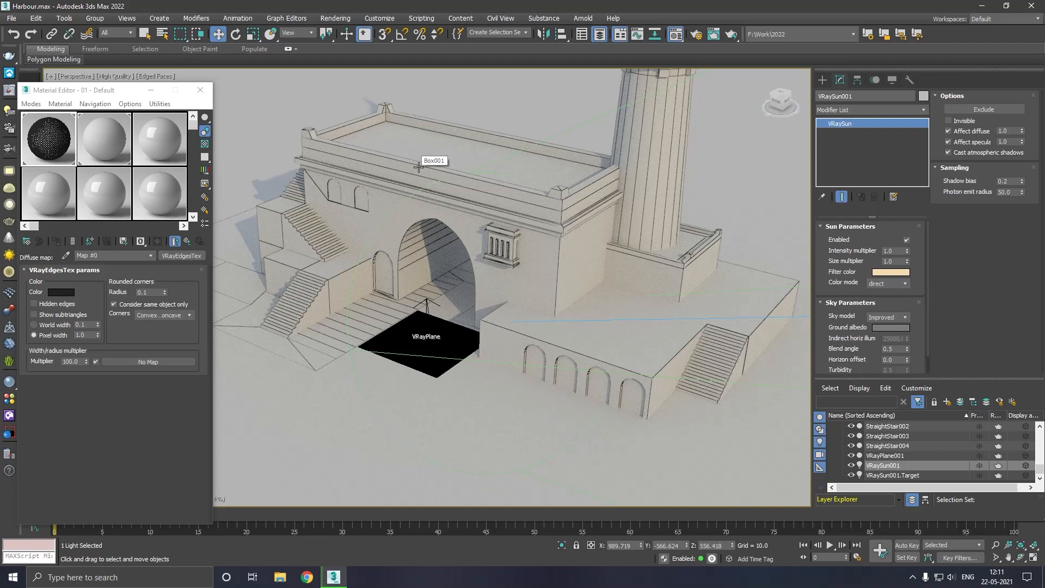
Switch the BRDF of the 02 - Default material to use roughness
click(110, 149)
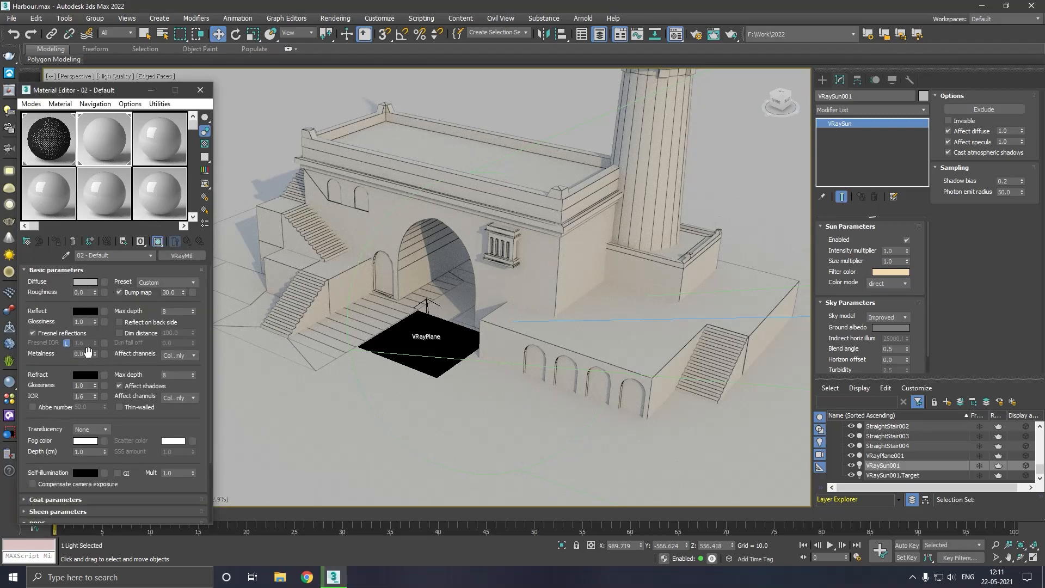
scroll(119, 378, down, 3)
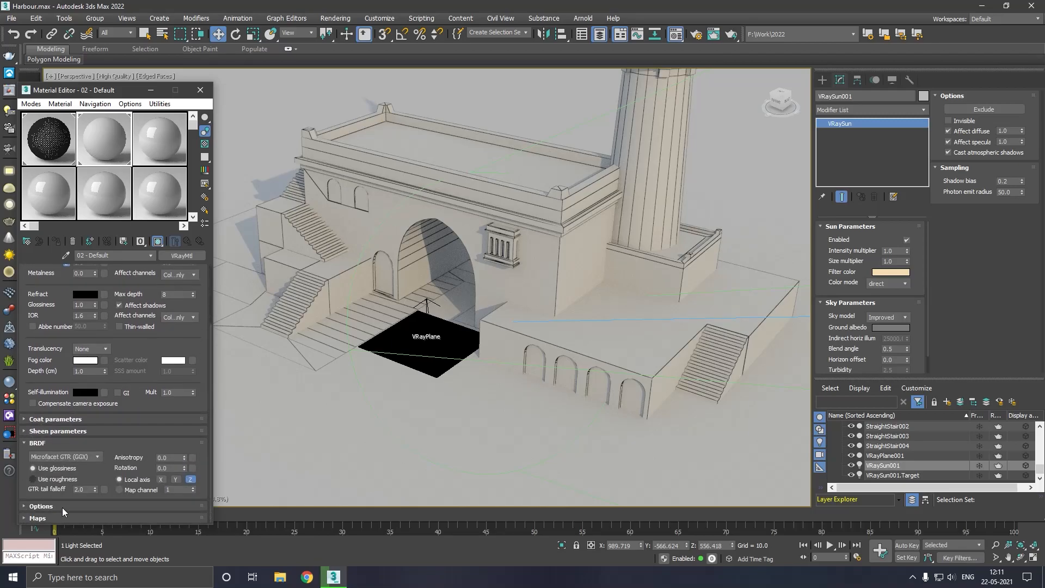
click(54, 480)
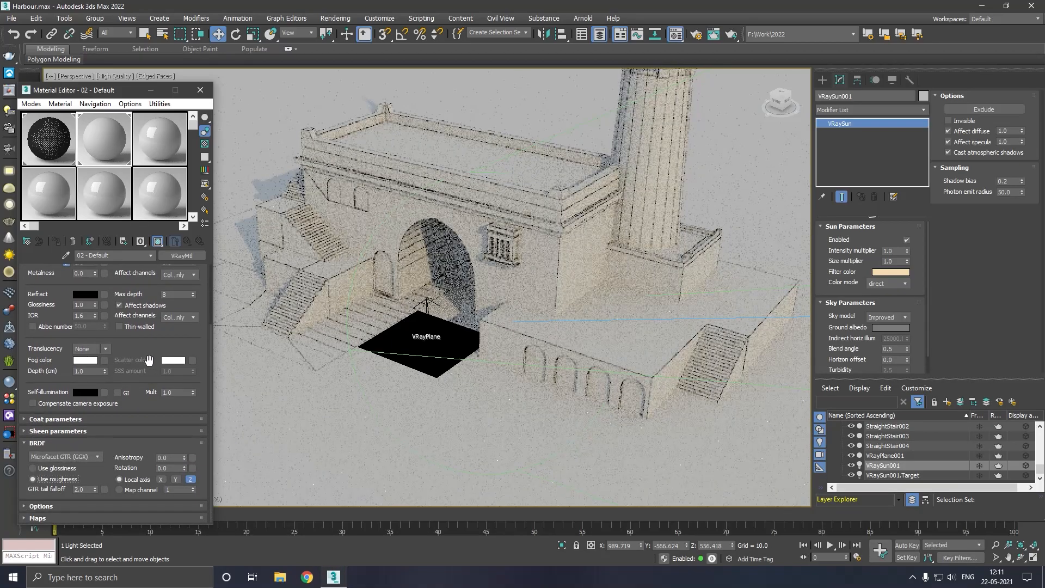
scroll(150, 440, up, 3)
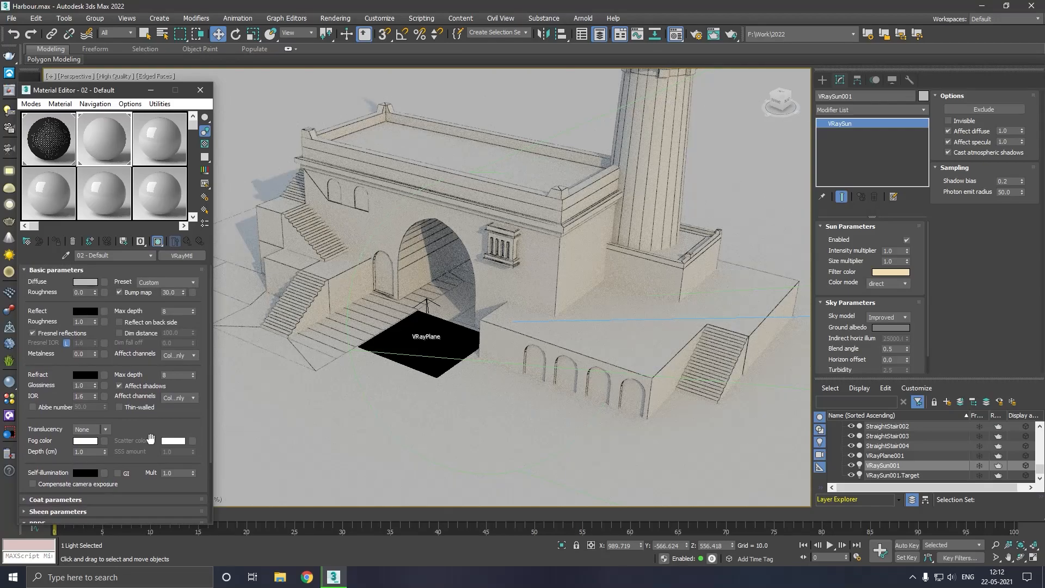
Set the 02 - Default material's diffuse color to dark gray, RGB 22, 22, 22
click(83, 283)
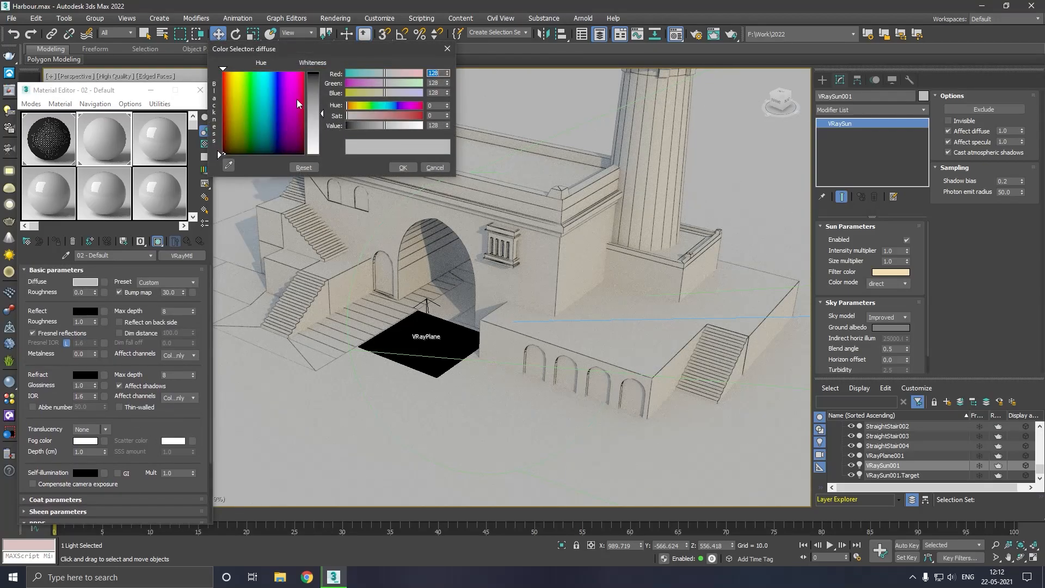
click(311, 89)
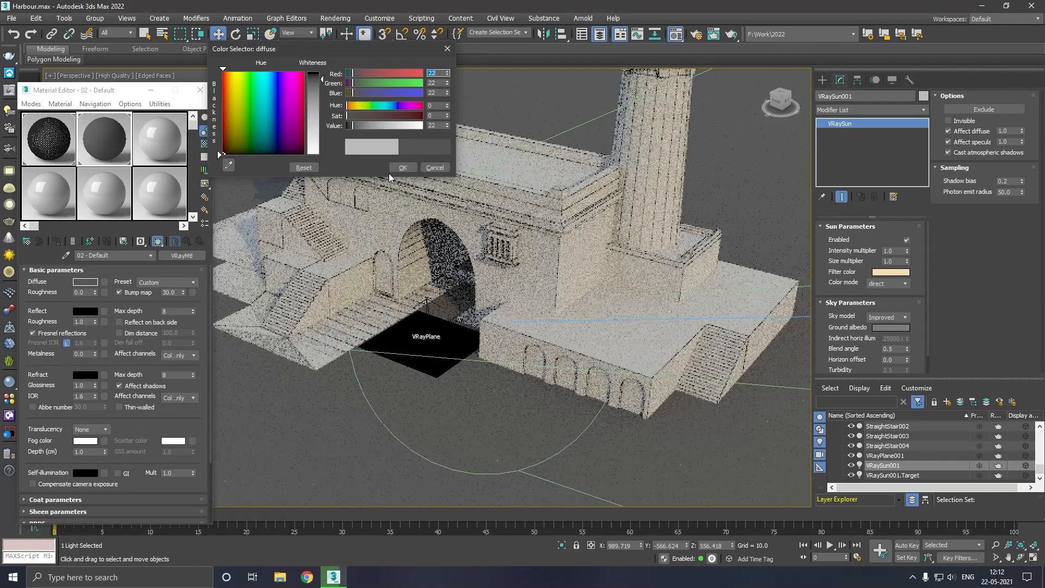
click(395, 167)
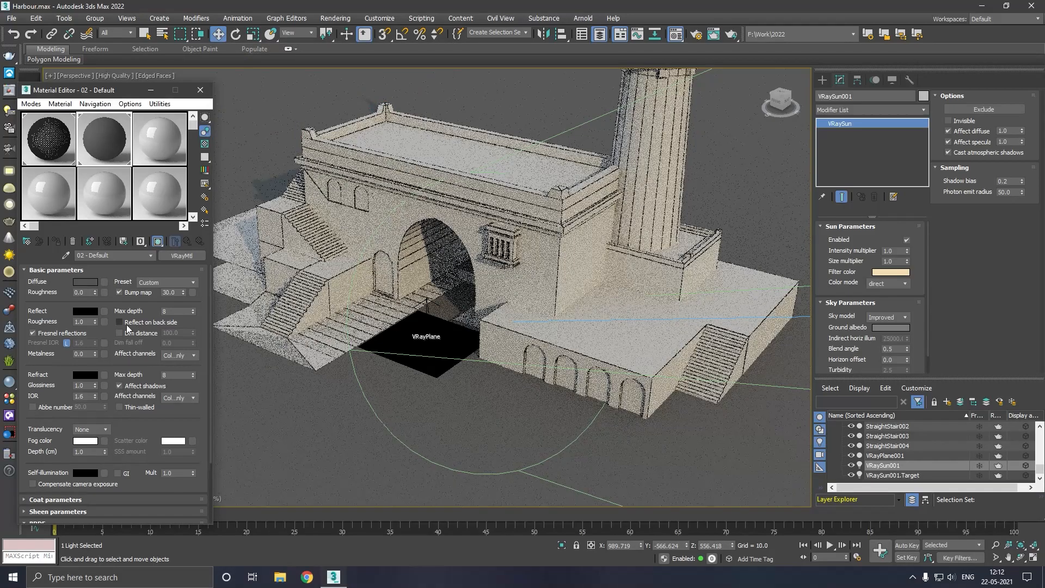
Set the 02 - Default material's reflection color to near-white, RGB 228, 228, 228, and its reflection roughness to 0.0
click(87, 312)
click(317, 146)
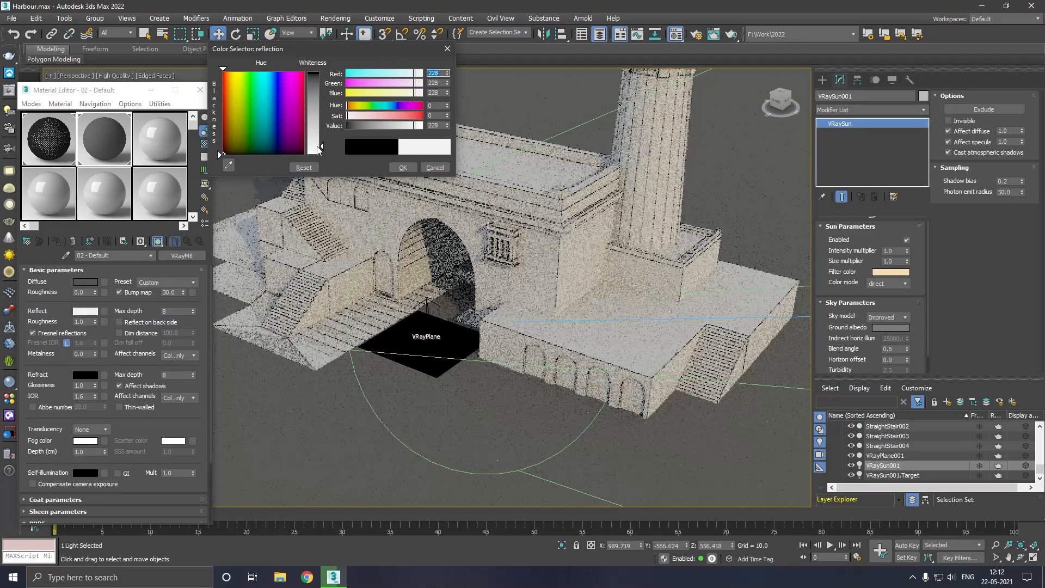
click(404, 167)
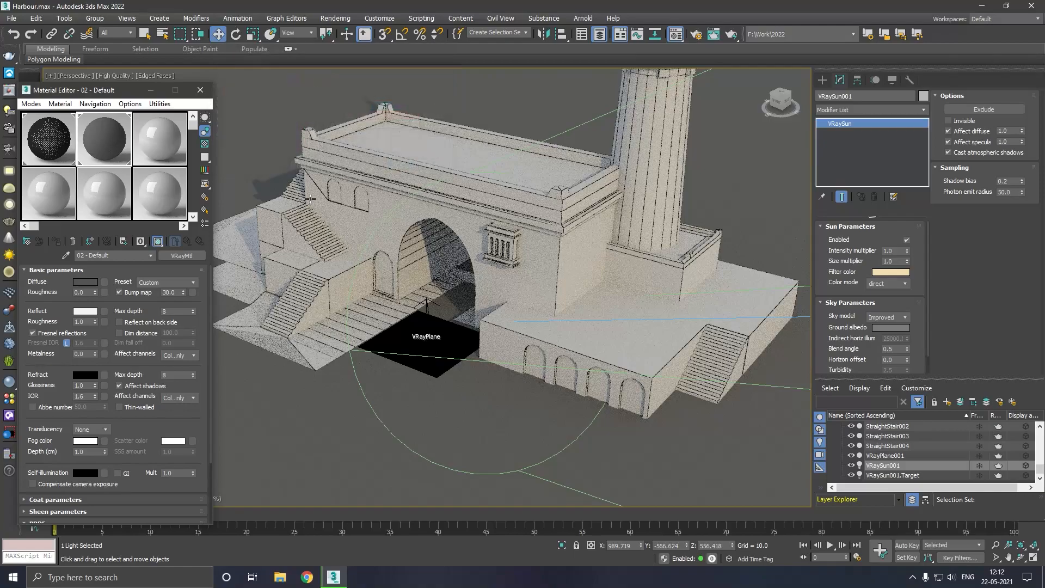
right_click(95, 323)
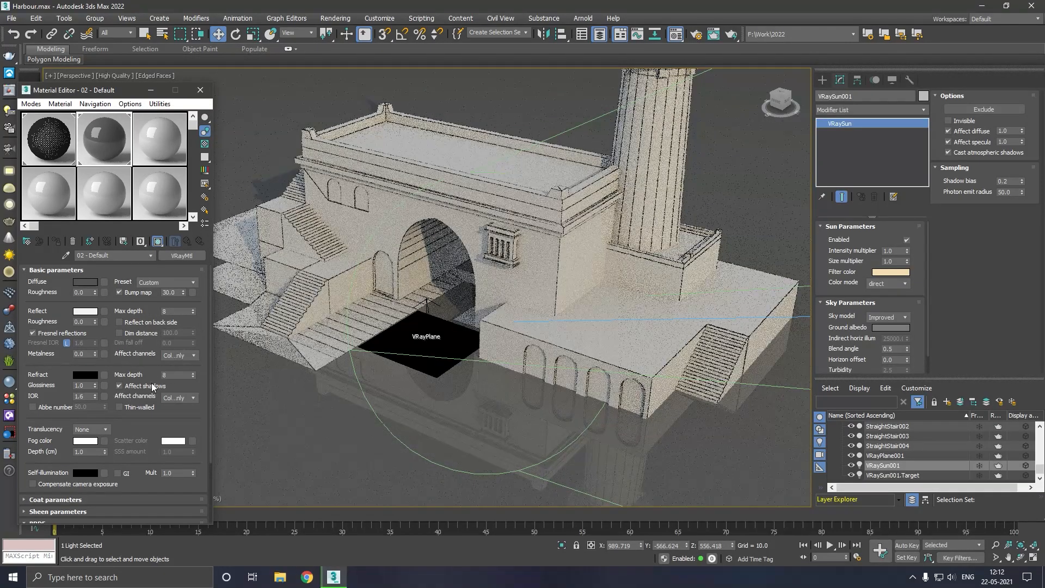
Assign a Noise map to the bump slot of the 02 - Default material
drag(151, 376, 166, 249)
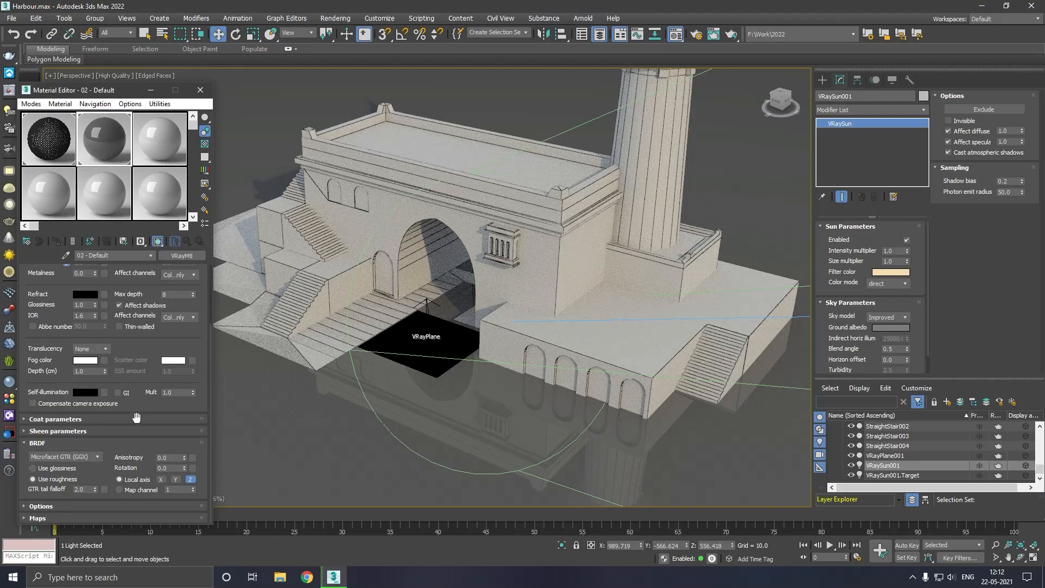
click(84, 442)
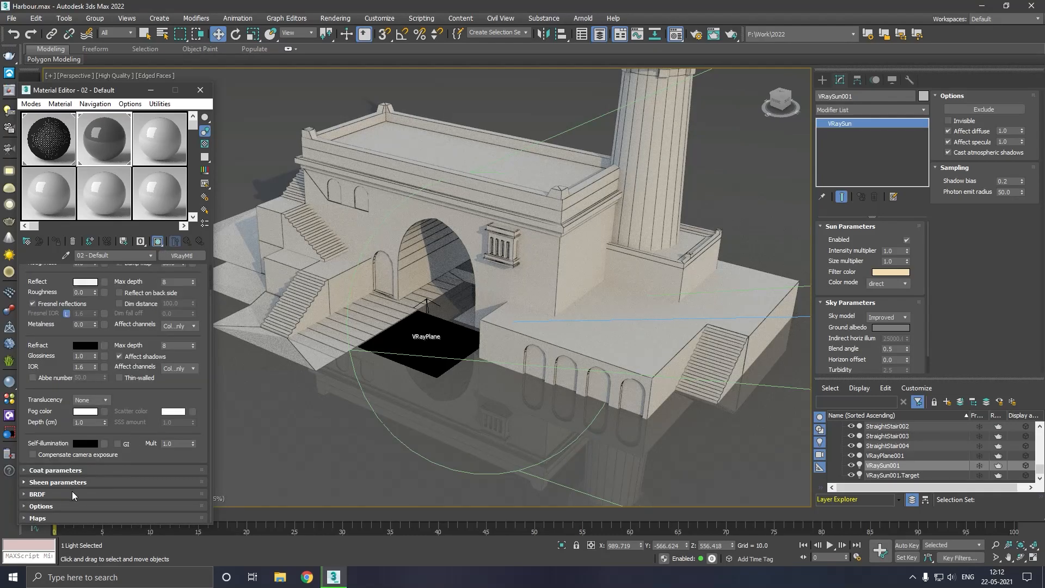
click(52, 517)
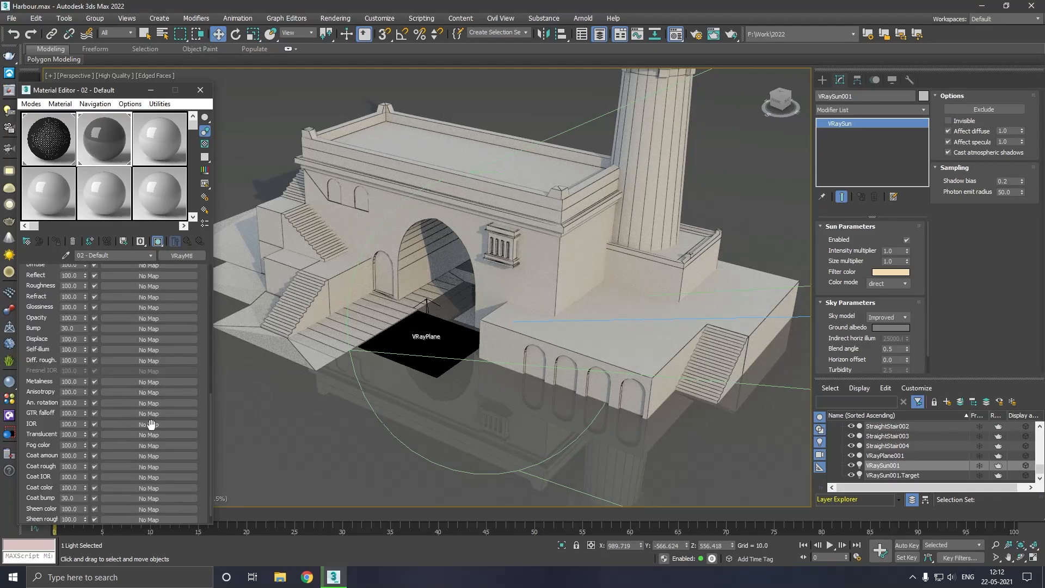
click(108, 329)
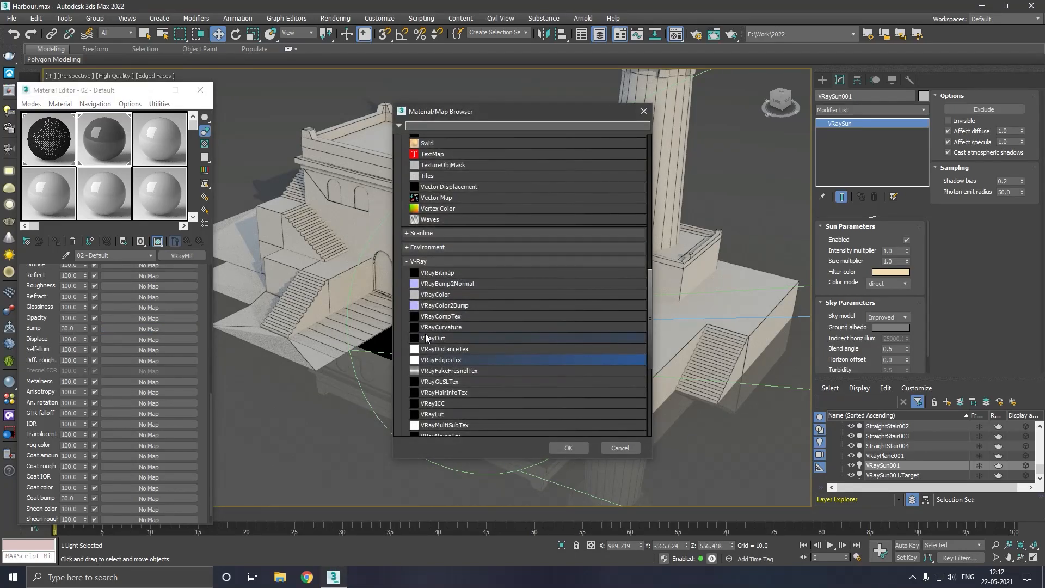
scroll(442, 342, up, 4)
scroll(443, 342, up, 4)
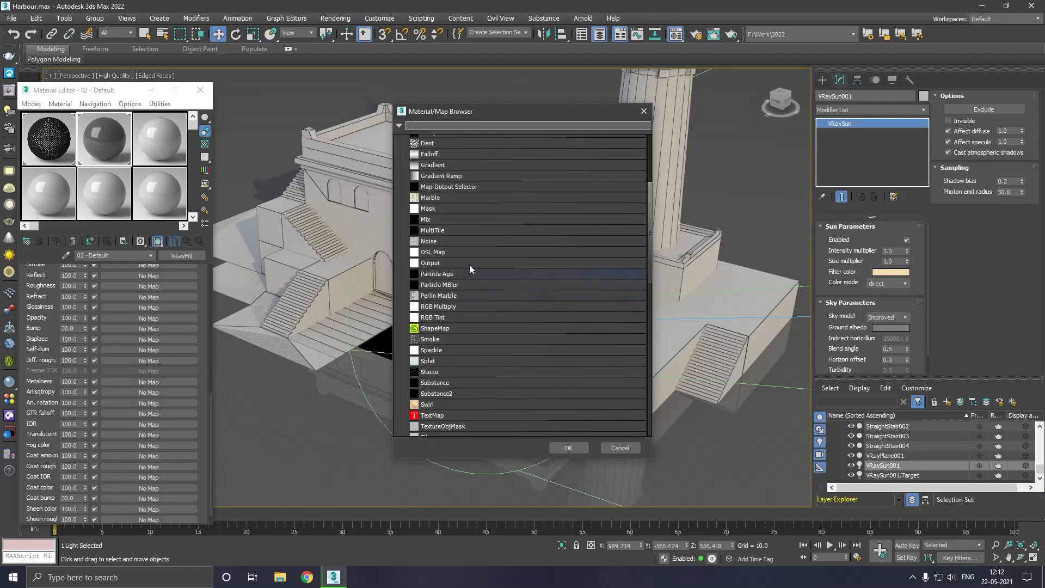
double_click(457, 241)
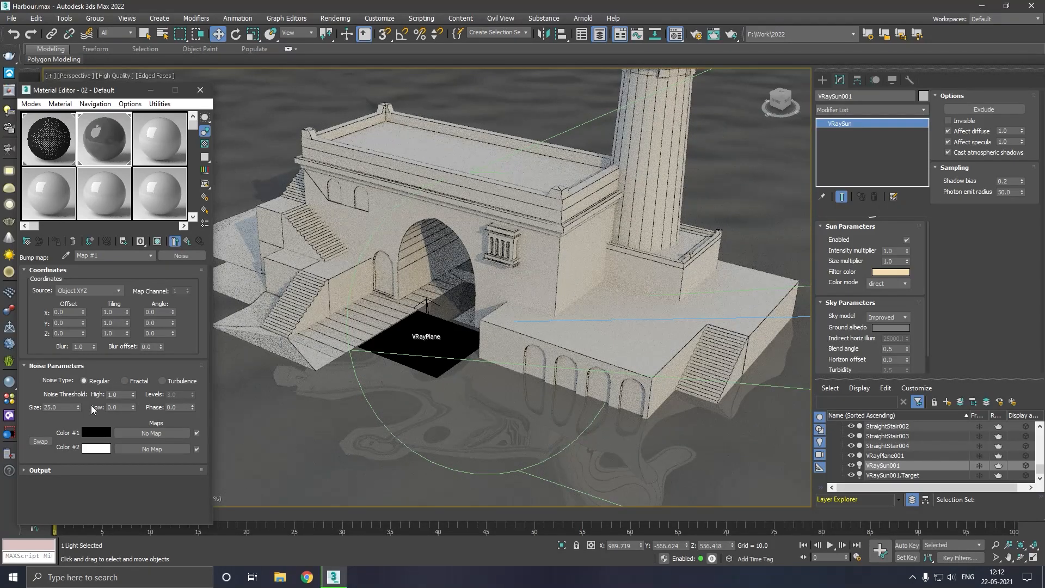
Set the bump noise to the Fractal type with a size of 4.3, comparing it with Regular
click(125, 381)
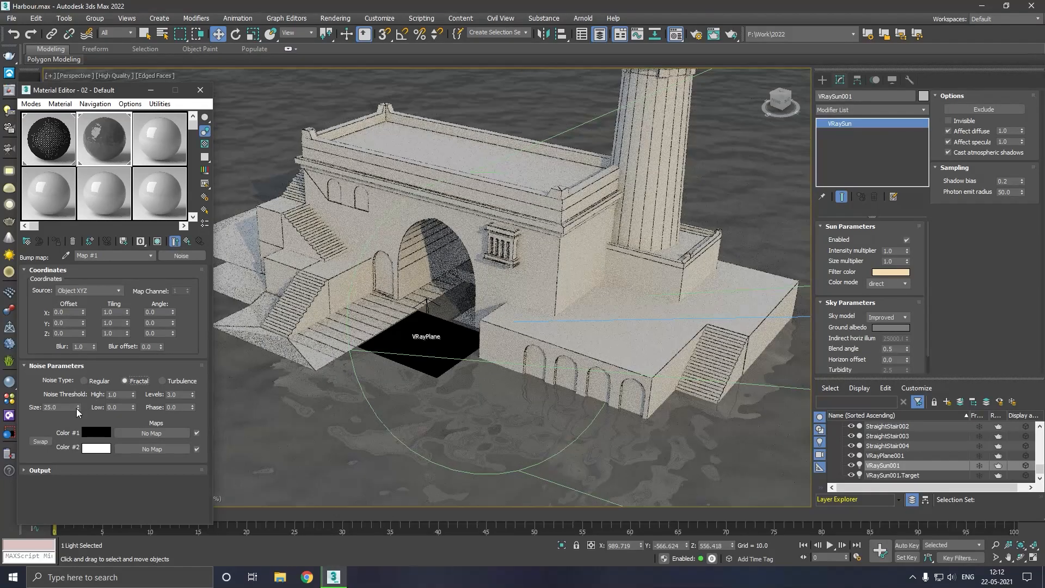
drag(79, 409, 82, 479)
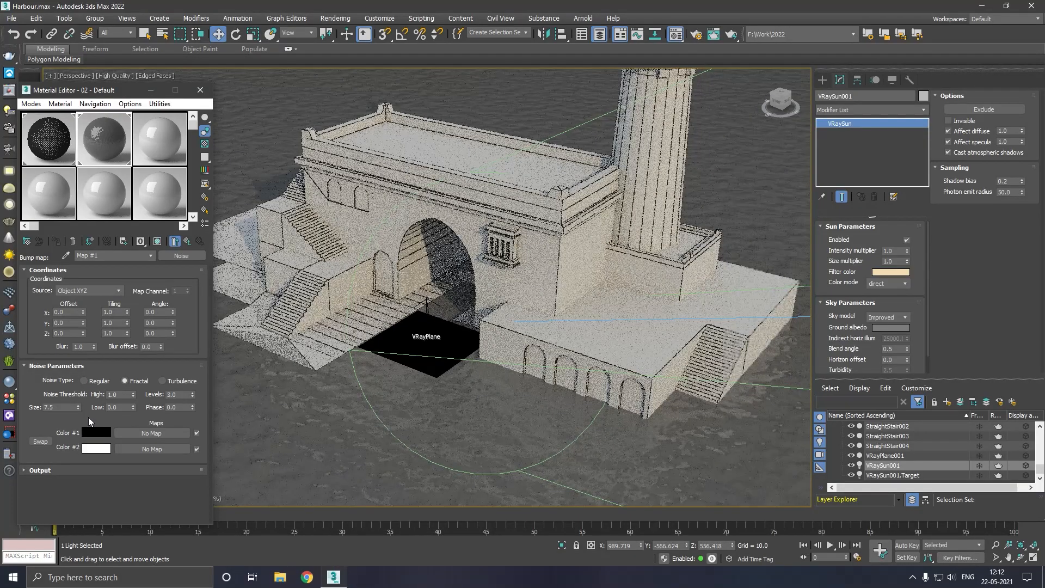
drag(78, 406, 78, 419)
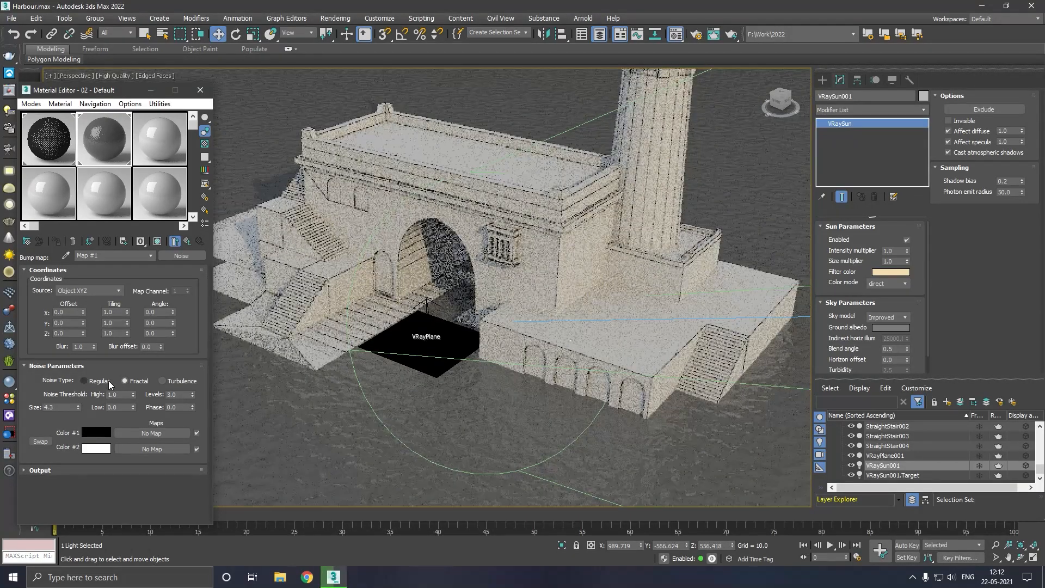
click(103, 381)
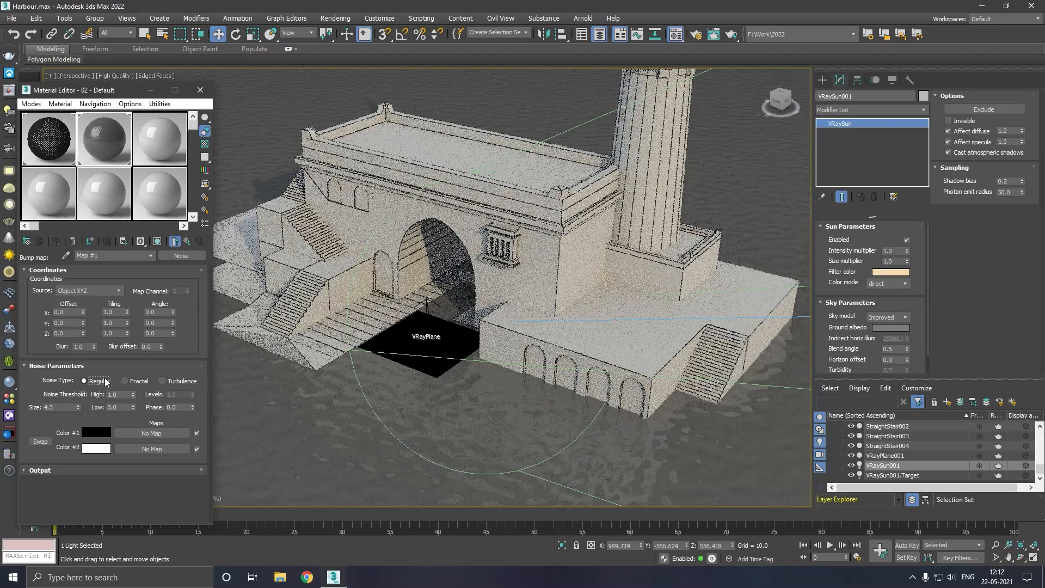
click(126, 381)
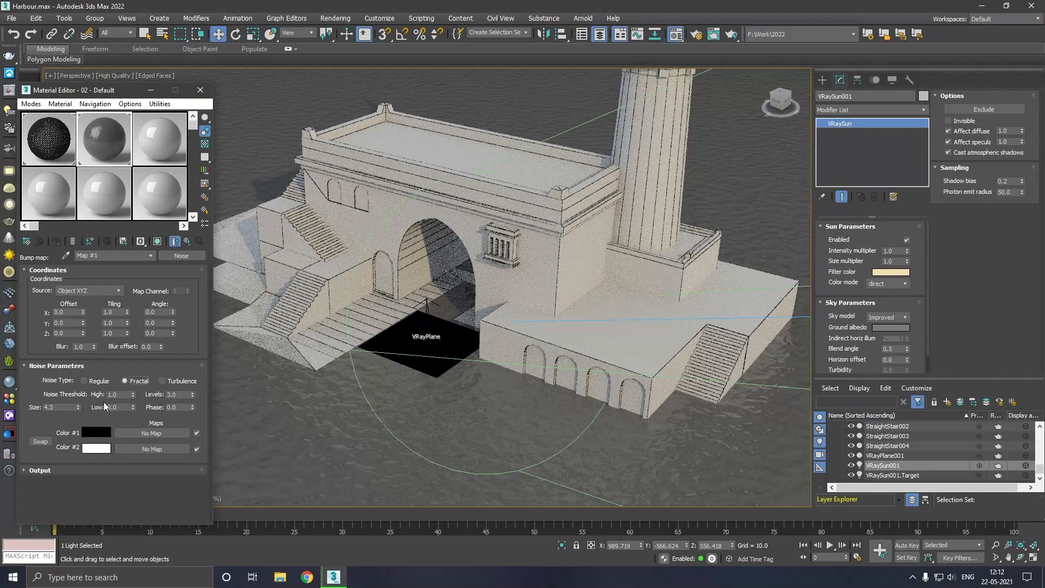
Return to the 02 - Default material and set its diffuse color to dark teal, RGB 0, 12, 17
click(186, 241)
click(85, 282)
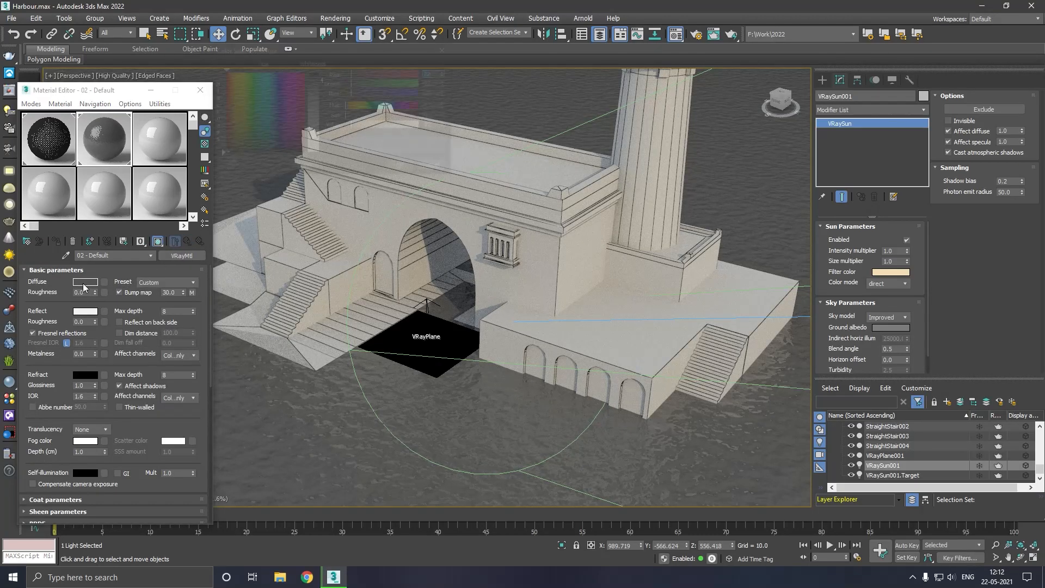
click(273, 82)
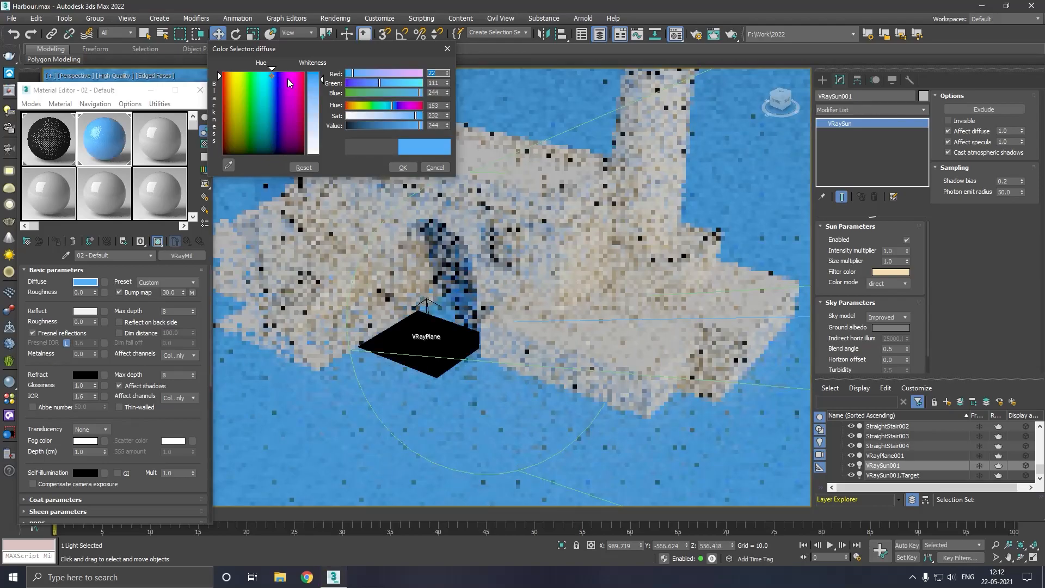
click(356, 126)
drag(356, 126, 348, 127)
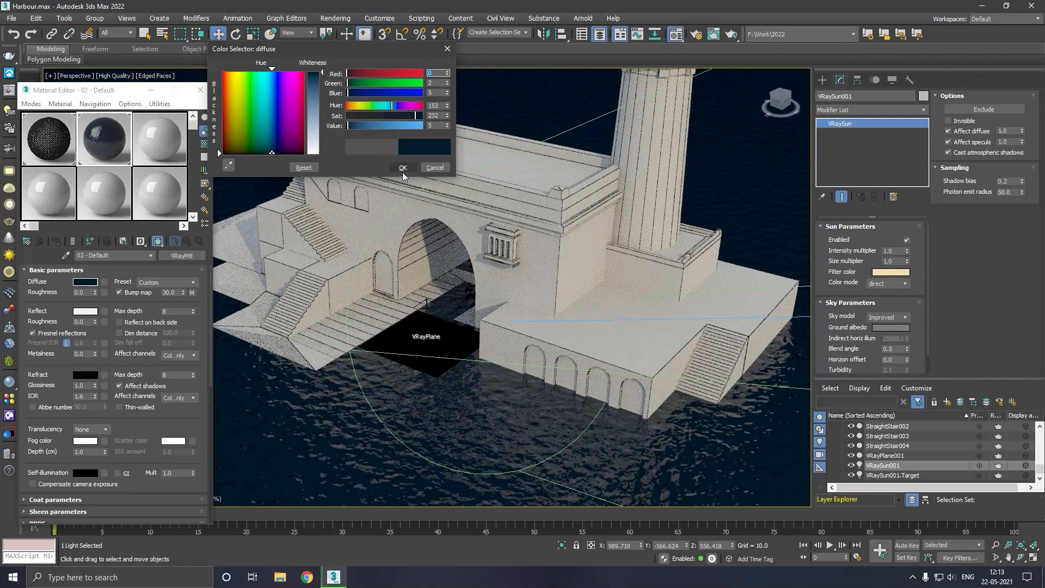
drag(267, 154, 276, 154)
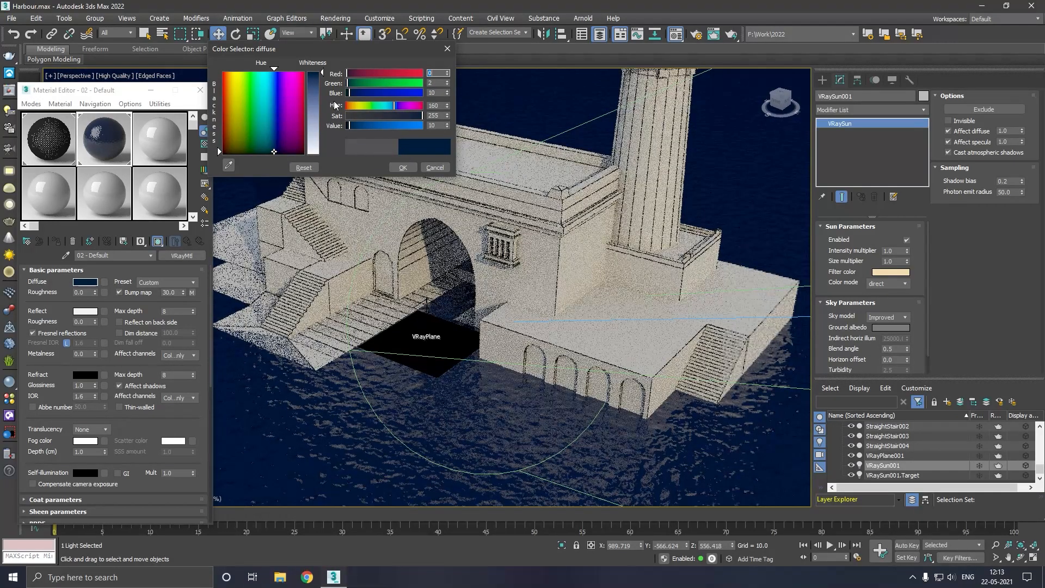
click(272, 79)
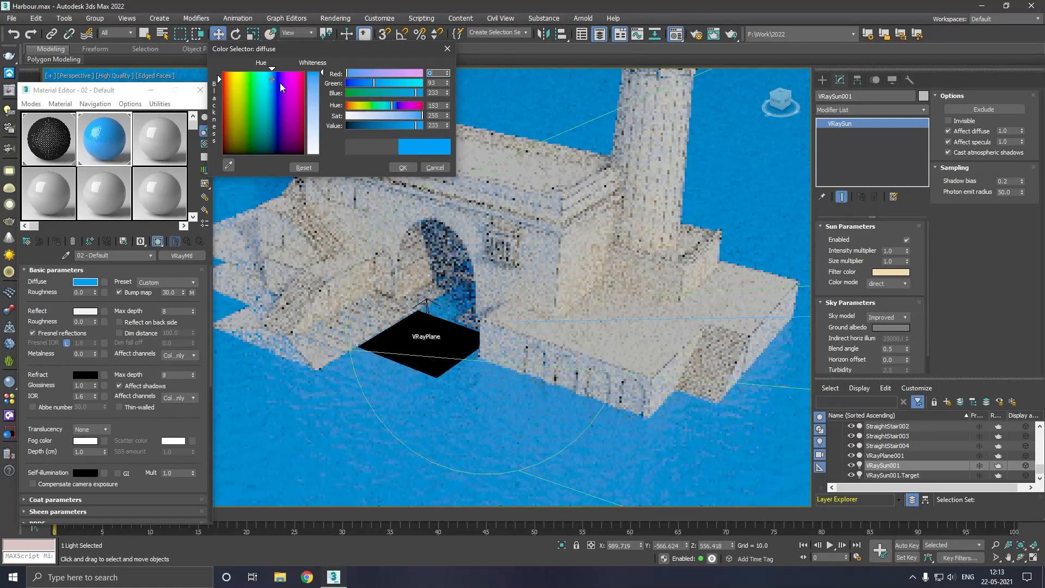
click(354, 125)
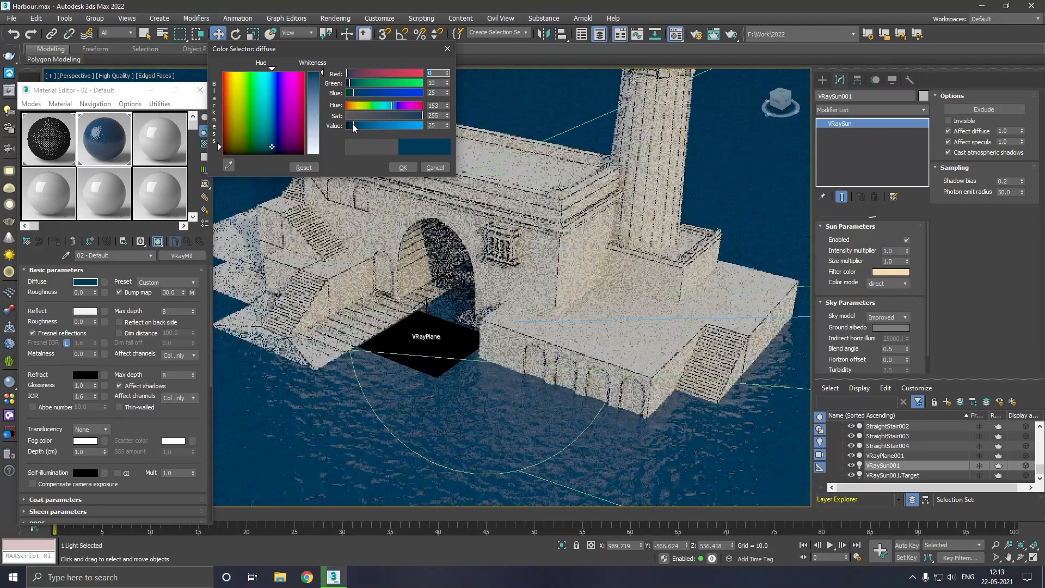
click(350, 125)
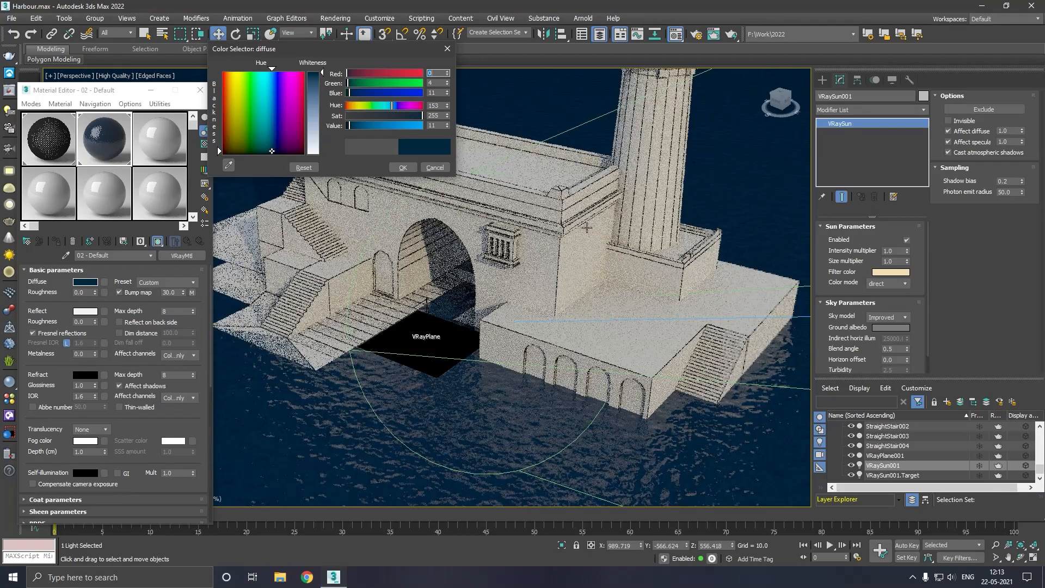
click(352, 125)
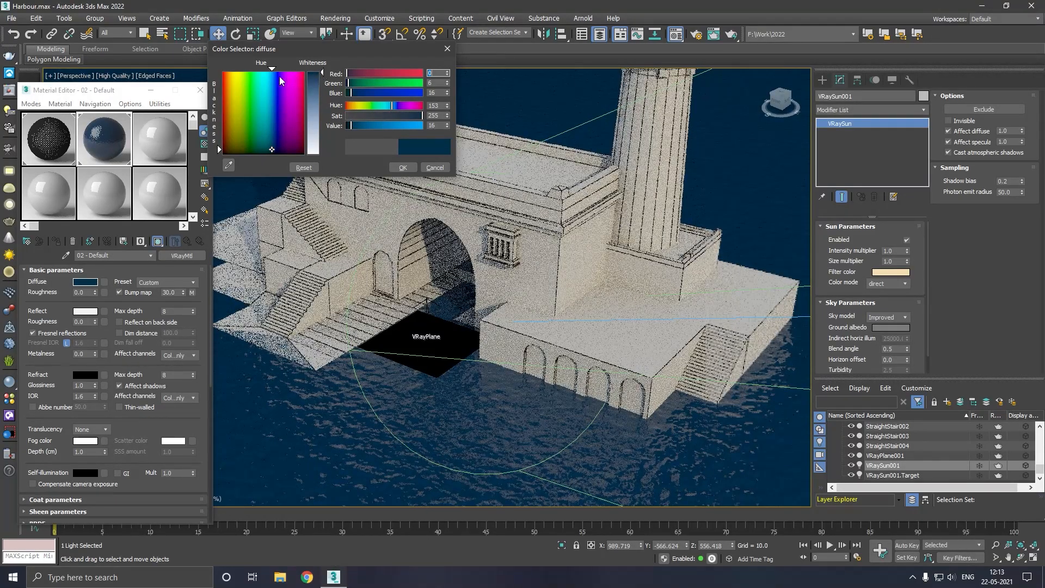
drag(270, 151, 268, 149)
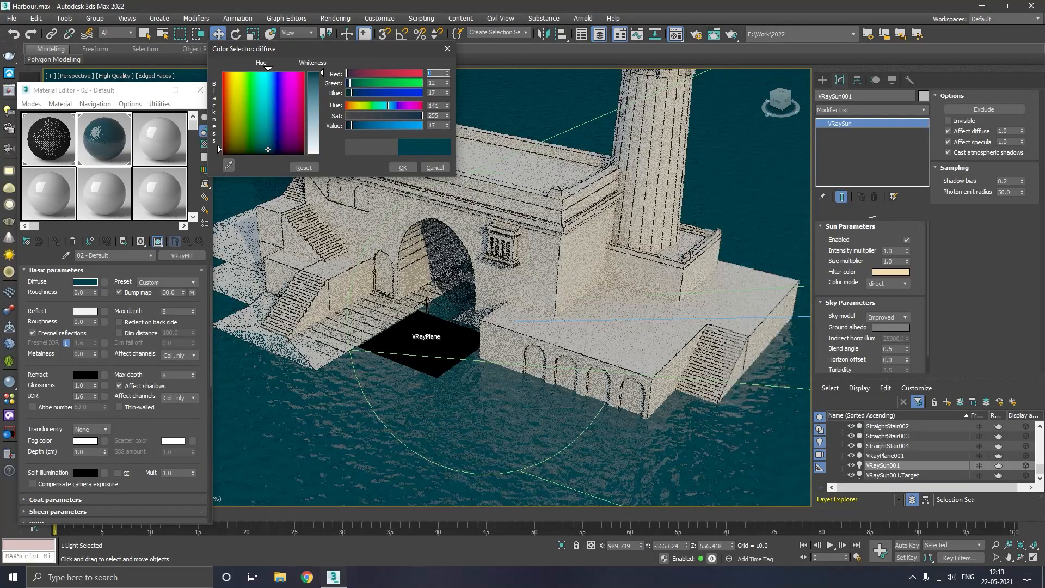
click(402, 168)
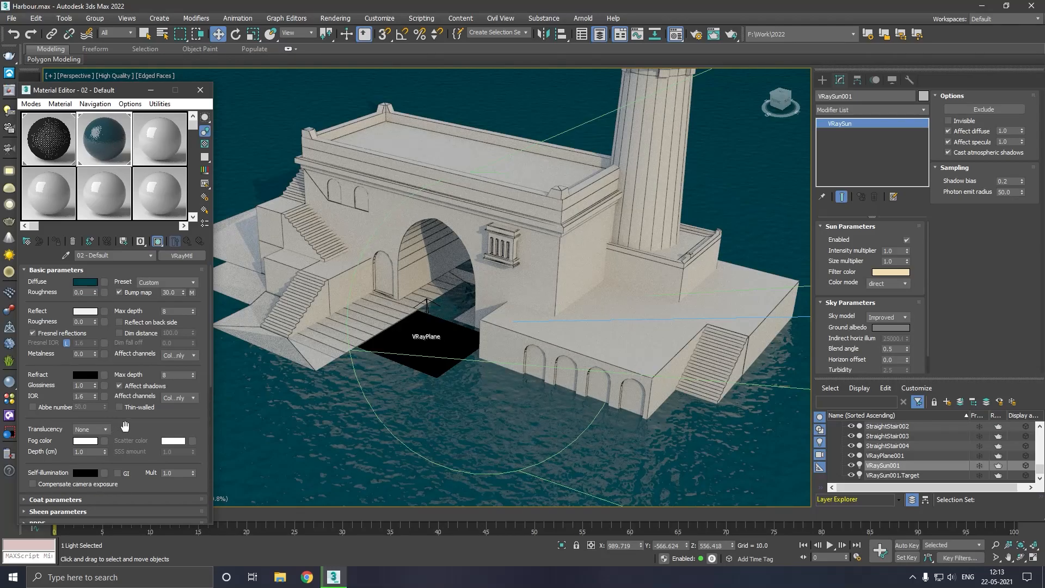
Try the Regular type on the bump noise map again and restore Fractal
scroll(125, 425, down, 5)
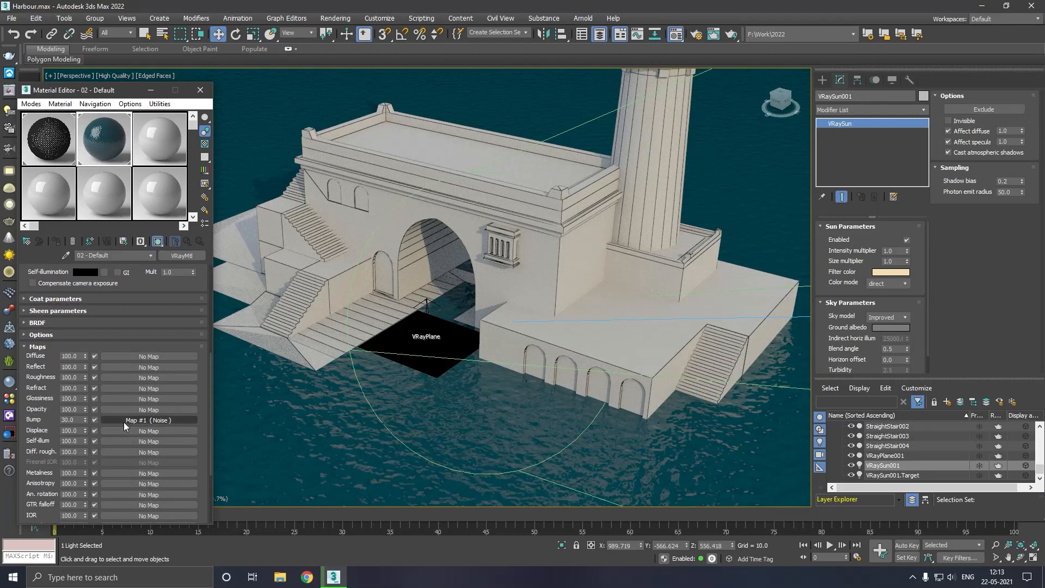
click(124, 421)
click(95, 381)
click(135, 383)
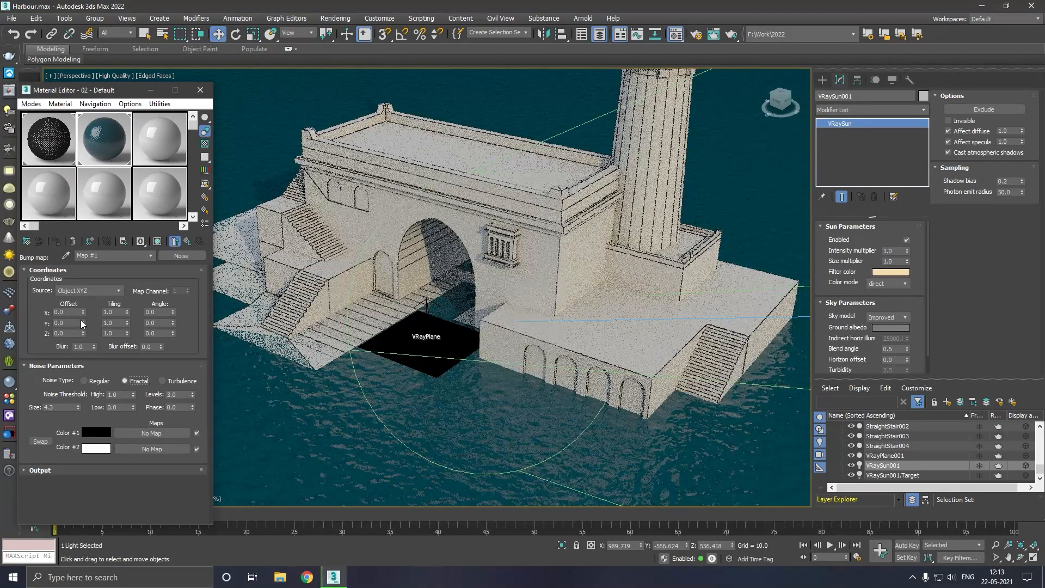
click(186, 242)
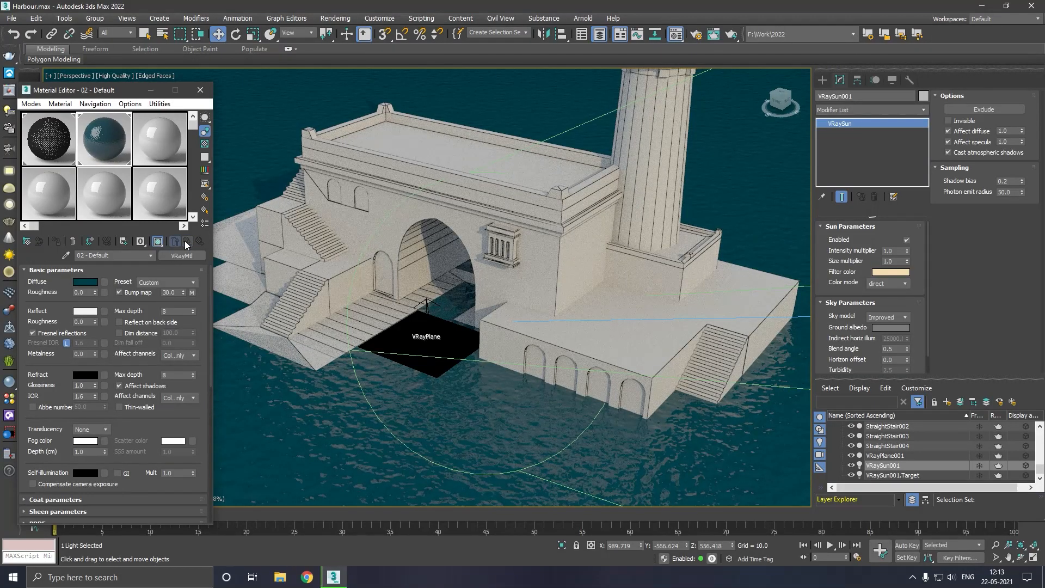
Close the material editor and lower VRayPlane001 slightly along Z to about -0.299
click(201, 91)
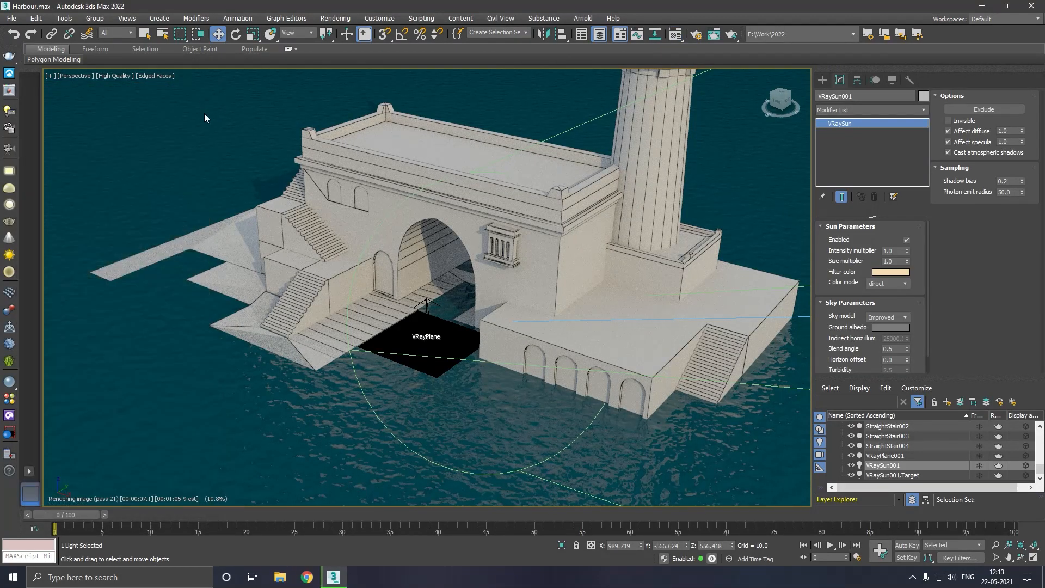
click(422, 339)
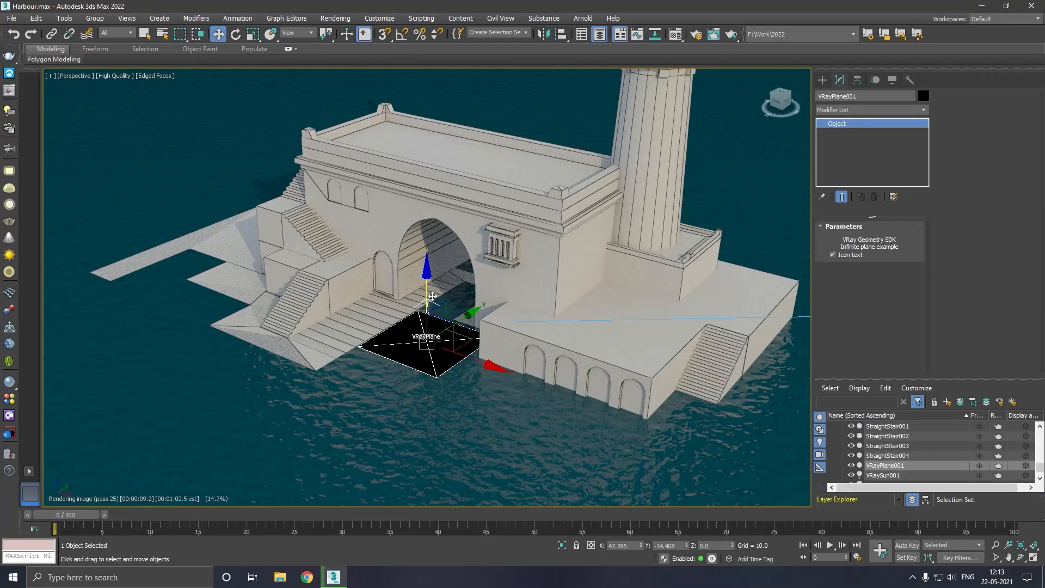
drag(432, 287, 436, 293)
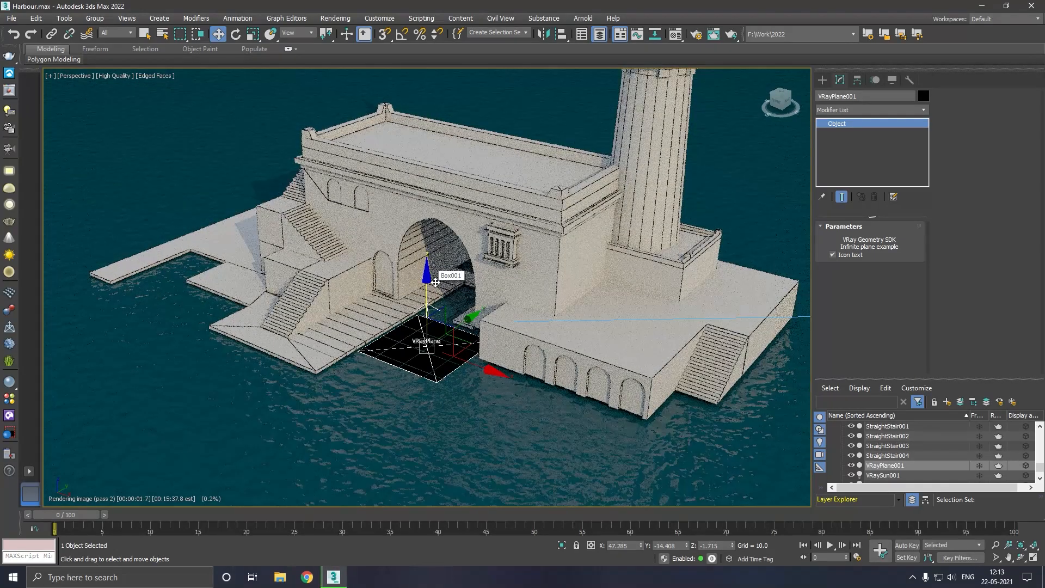
drag(433, 282, 432, 279)
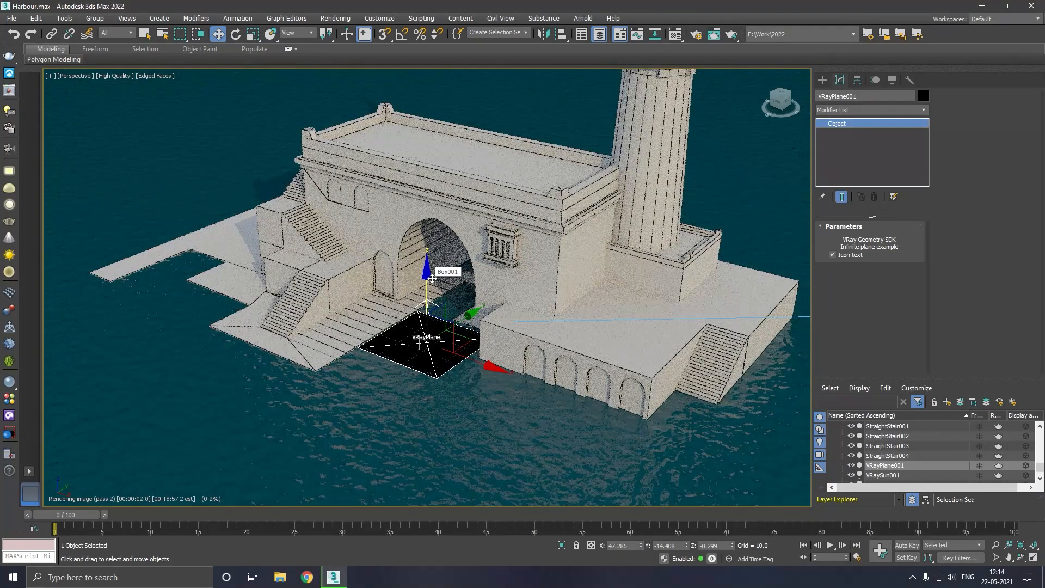
click(234, 167)
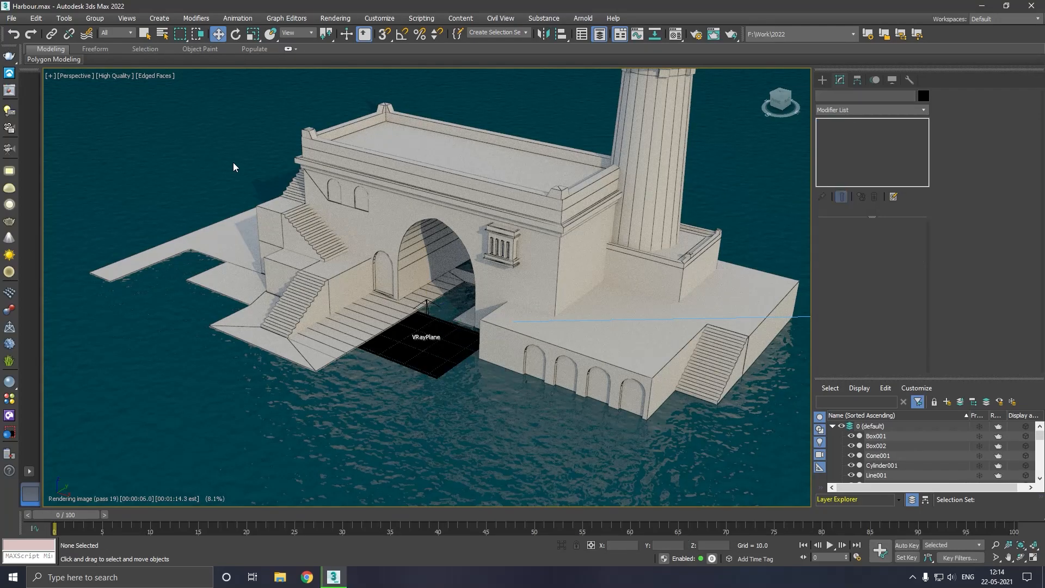
Turn off the renderable state of VRayPlane001 to compare the render without the water, and turn it back on
click(397, 358)
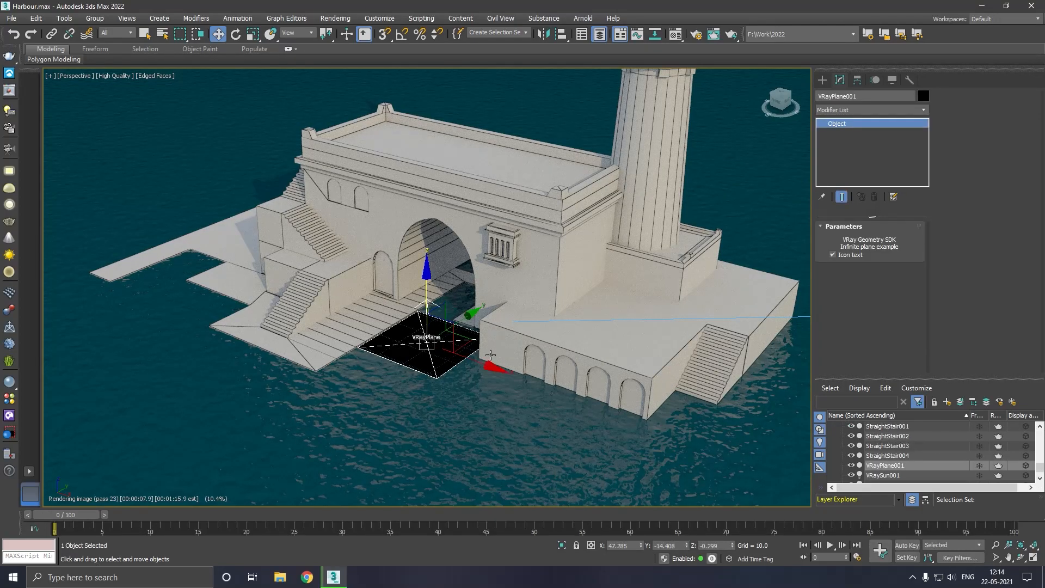
click(860, 466)
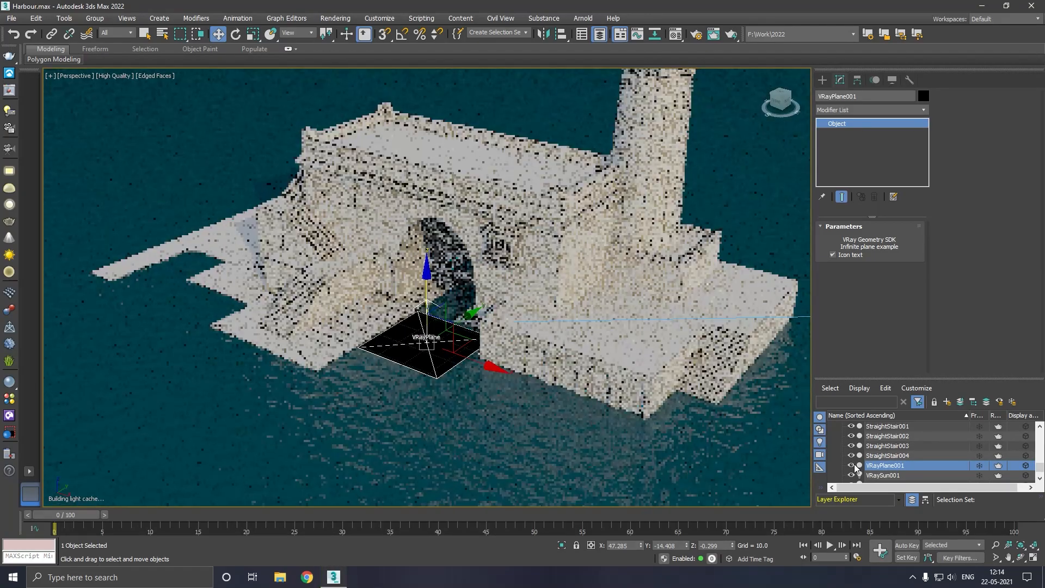
click(999, 466)
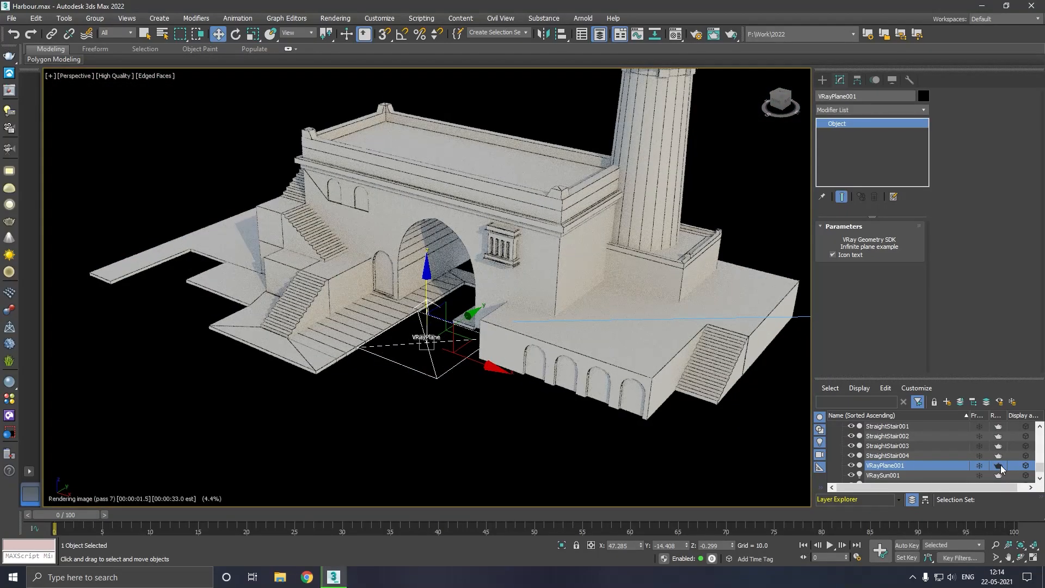
click(999, 466)
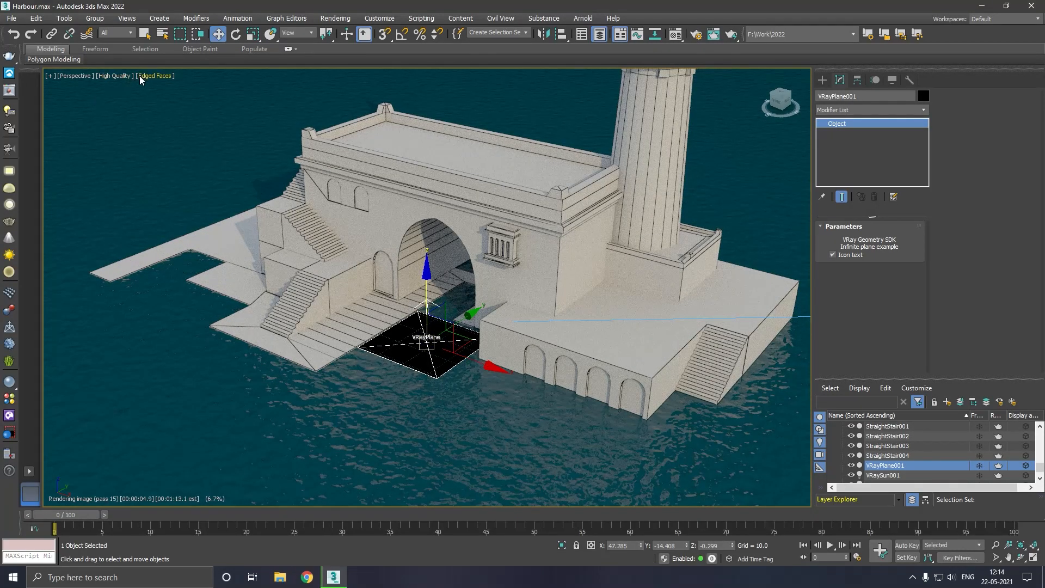
Stop the viewport IPR and replace VRayPlane001 with a standard Plane primitive drawn across the harbour building's footprint
click(124, 76)
click(130, 108)
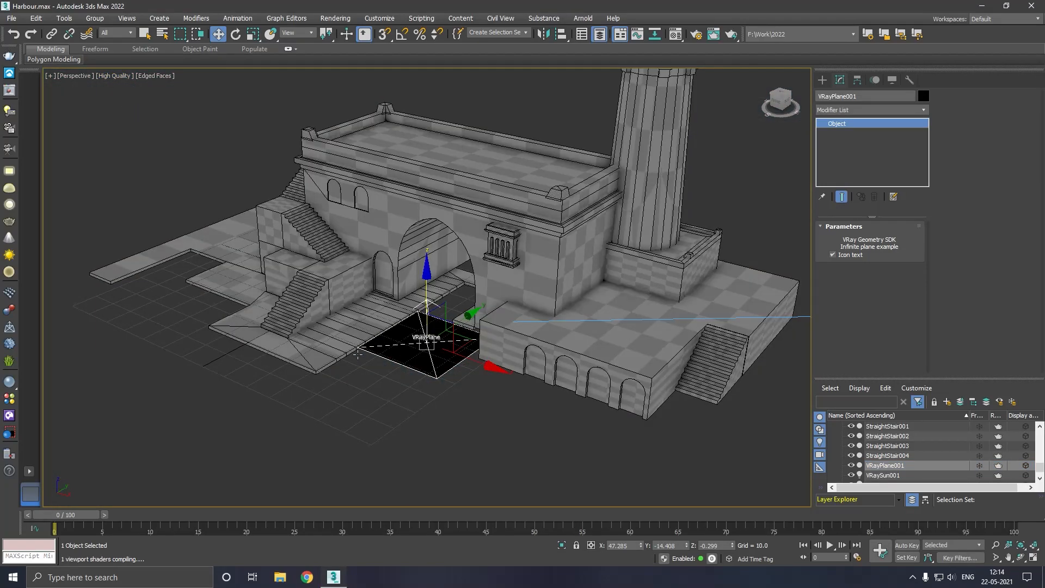
click(823, 80)
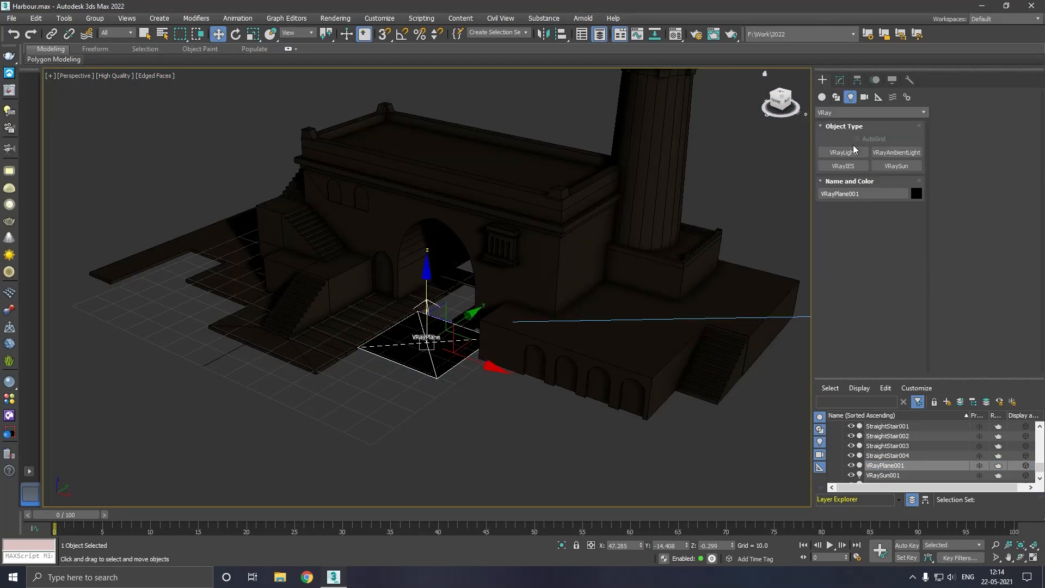
click(834, 113)
click(822, 97)
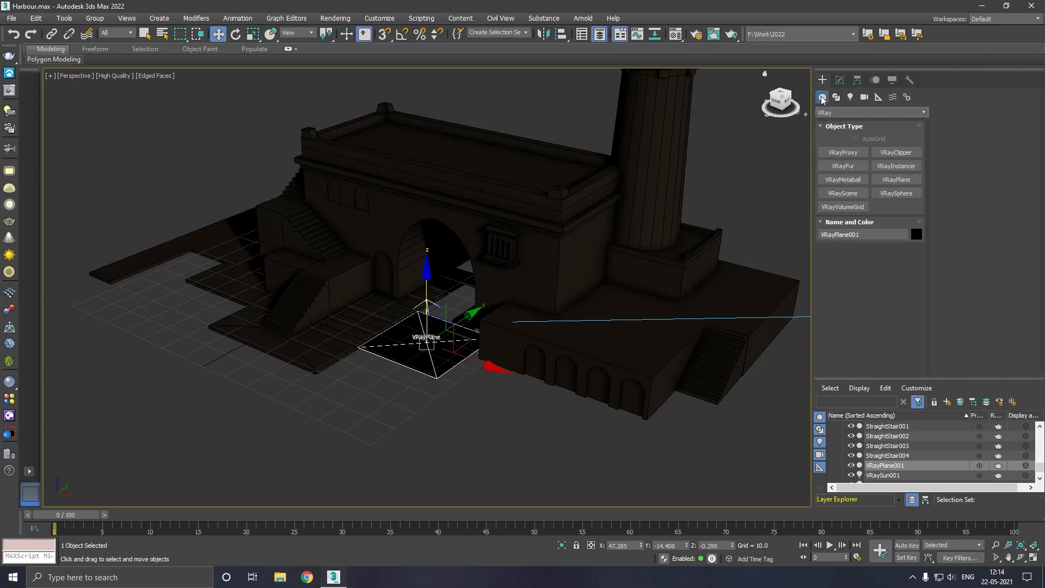
click(832, 113)
click(849, 123)
click(896, 206)
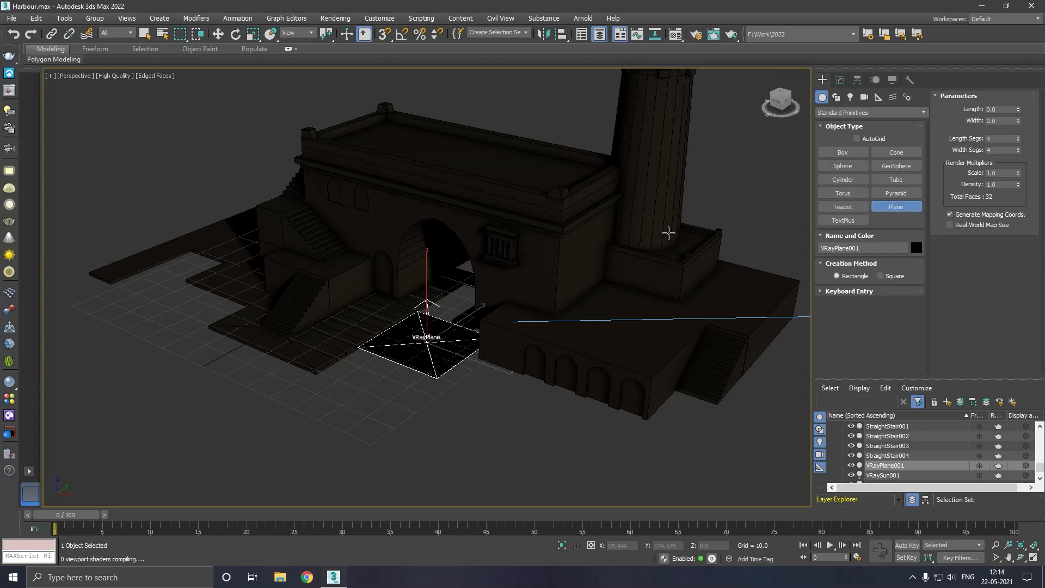
key(Delete)
drag(92, 229, 644, 240)
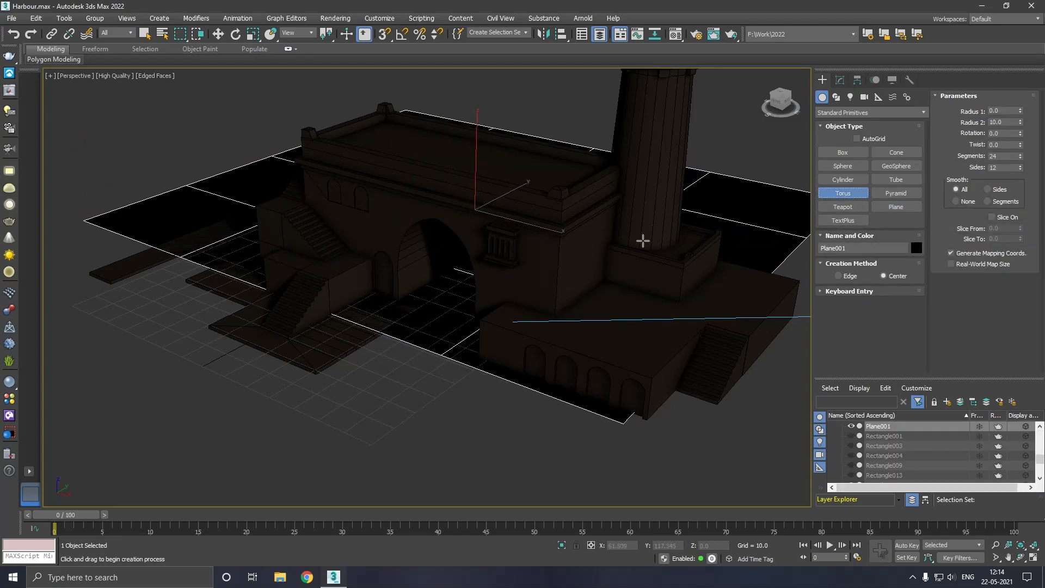
Shift the new plane toward the front of the building and scale it up well beyond the harbour's footprint
key(w)
drag(509, 197, 422, 254)
key(r)
drag(423, 295, 392, 149)
drag(383, 228, 376, 246)
Move the plane along Y to about 67.591 and lower it along Z to about -0.959
key(w)
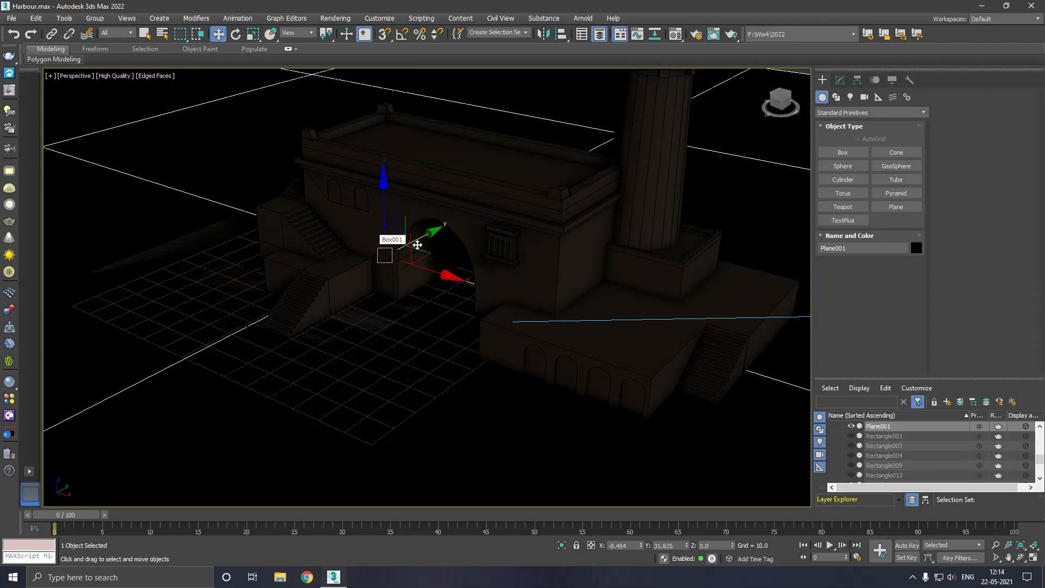
click(426, 236)
click(395, 339)
drag(428, 241, 485, 205)
drag(440, 170, 444, 173)
Assign the teal 02 - Default water material to Plane001 and close the material editor
key(m)
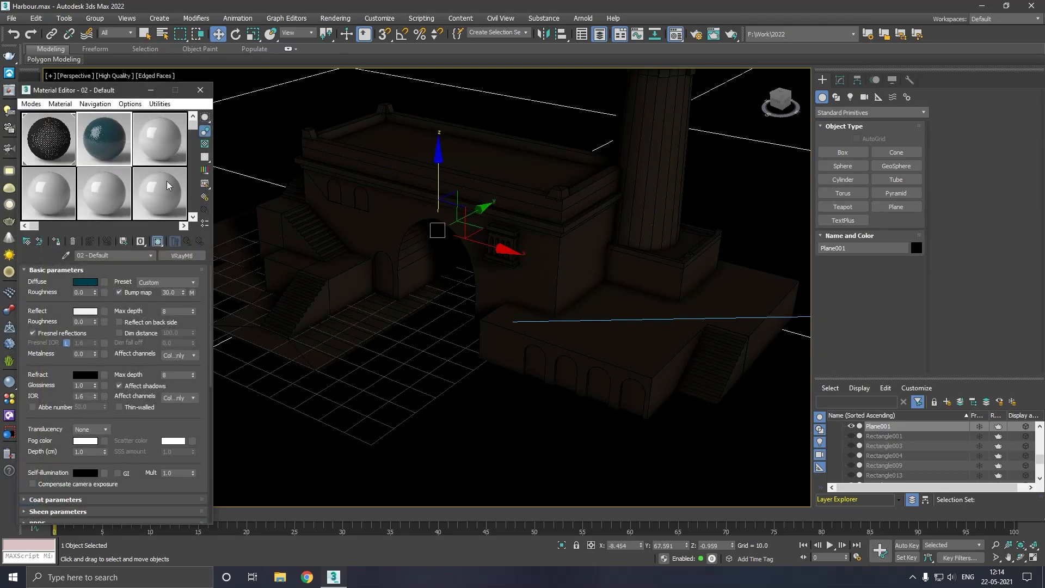
click(66, 241)
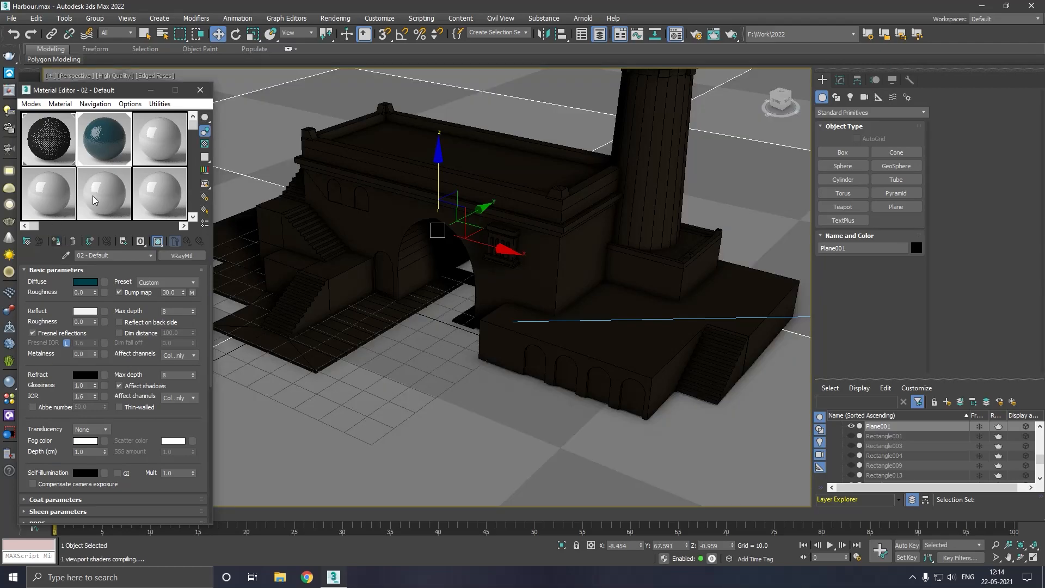
click(200, 91)
Restart the V-Ray IPR in the viewport and raise the plane along Z to about -0.001
click(114, 76)
click(130, 109)
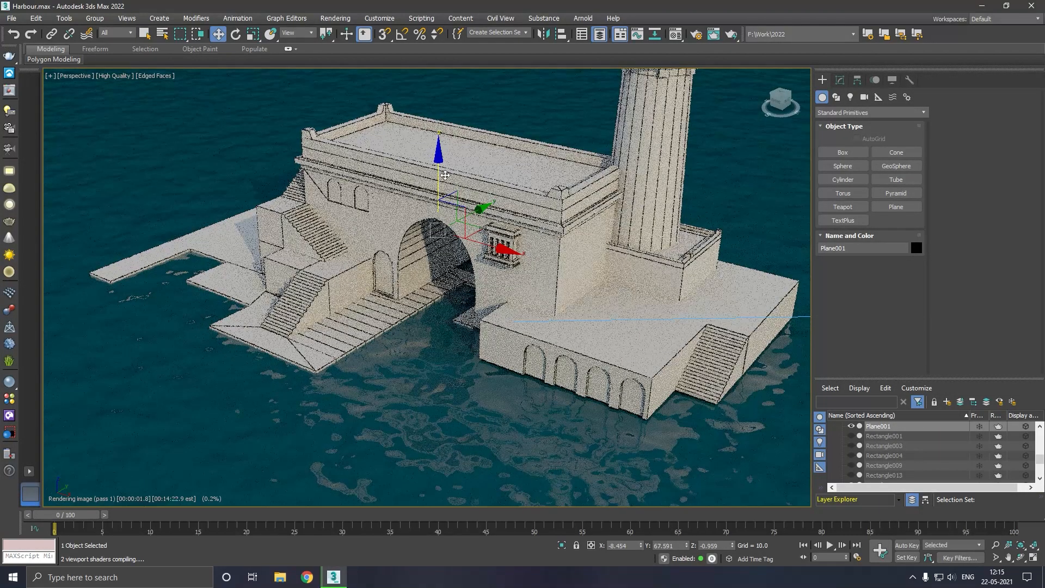
drag(444, 175, 443, 178)
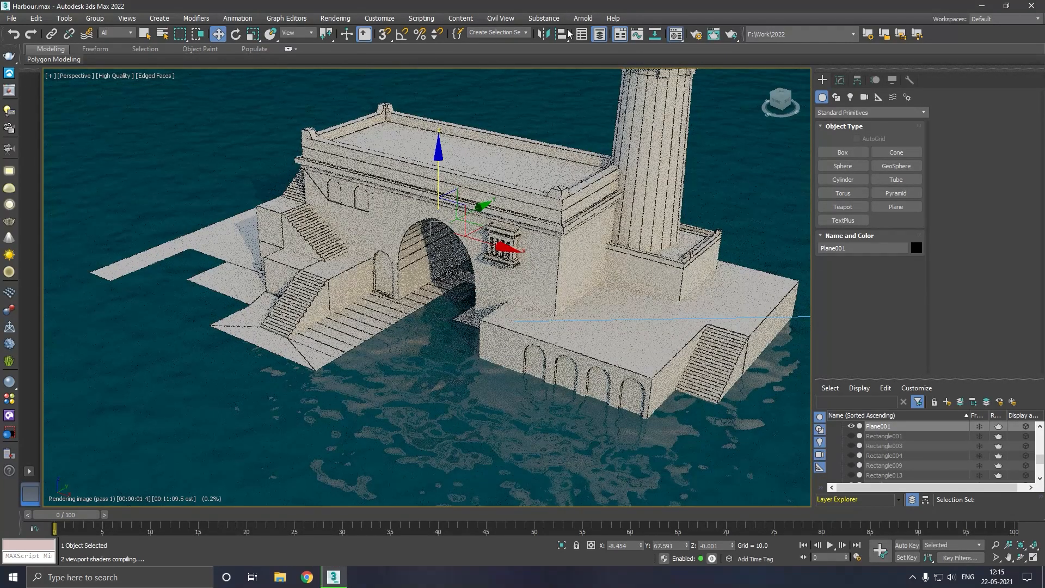
Open the bump noise map of 02 - Default, try the Regular noise type and restore Fractal
key(m)
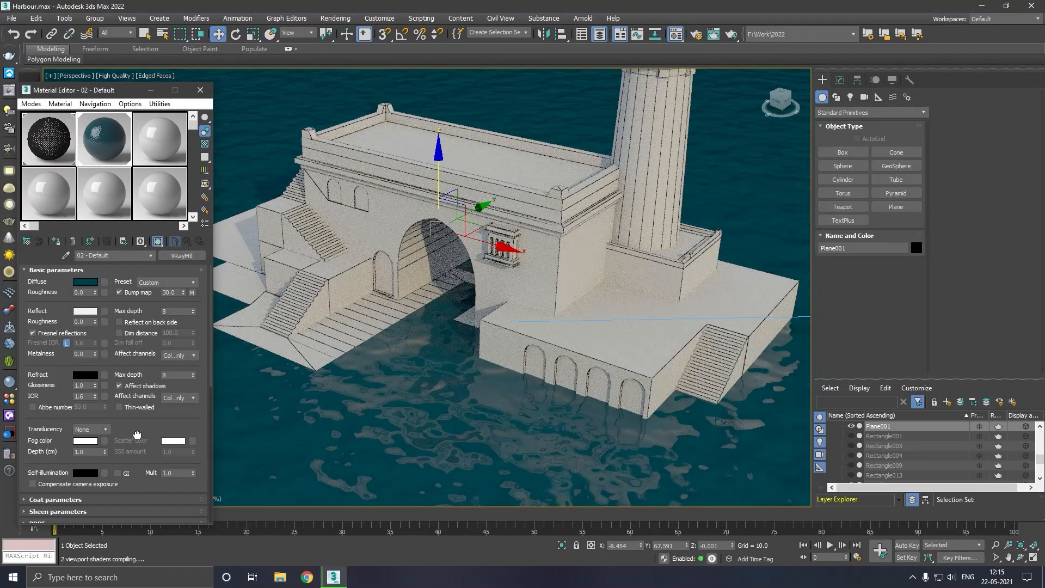
scroll(141, 439, down, 5)
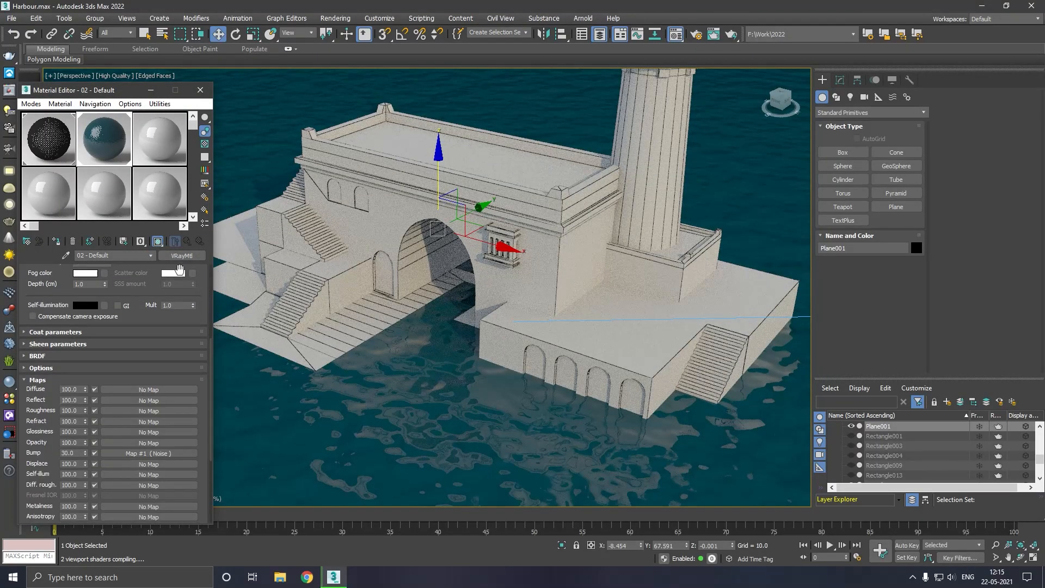
click(148, 453)
click(86, 382)
click(125, 382)
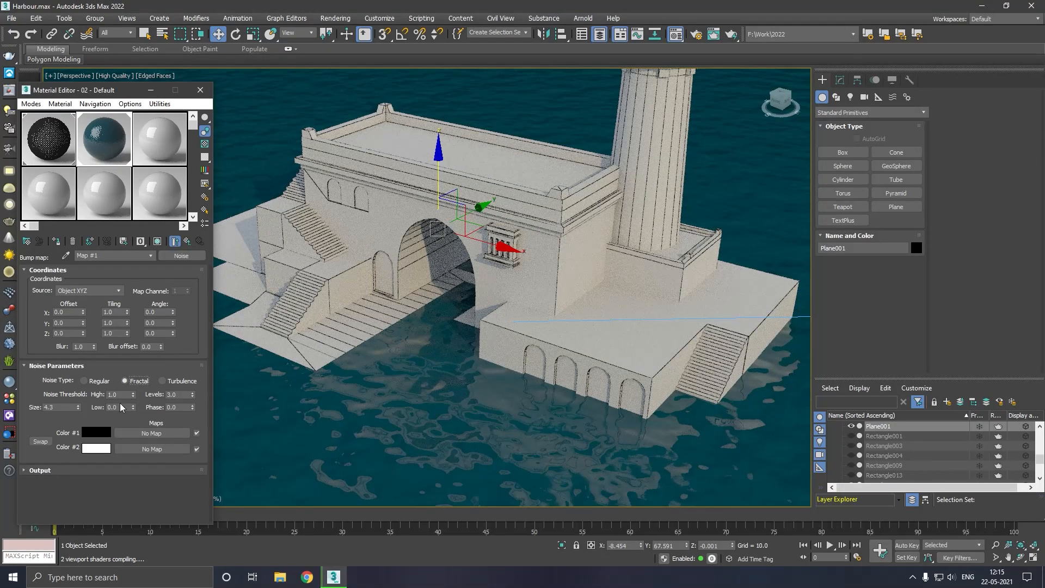
Reset the bump noise size to its minimum and set it to 1
right_click(78, 410)
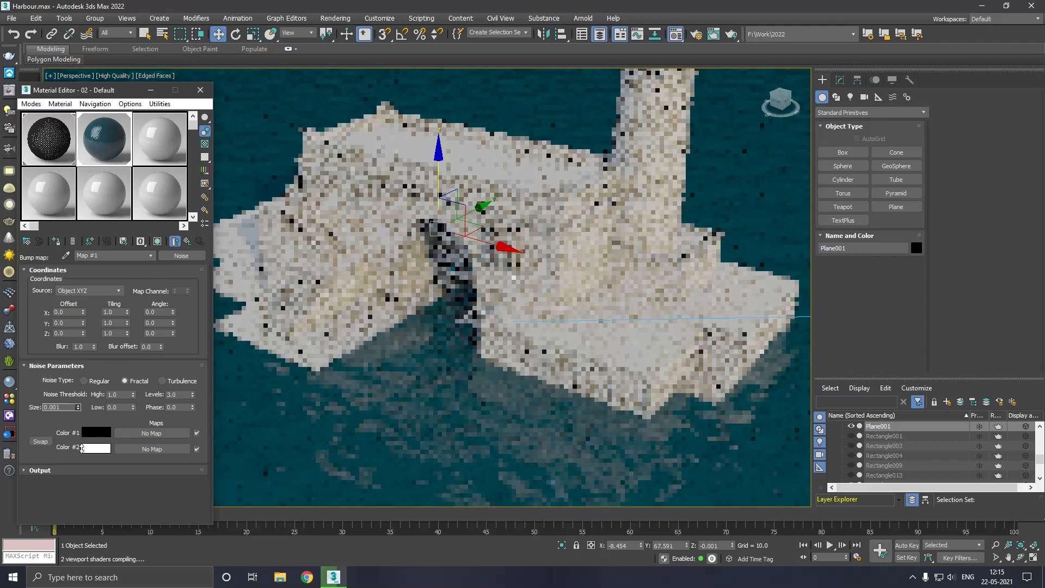
click(79, 405)
drag(67, 409, 25, 416)
text(1)
key(Return)
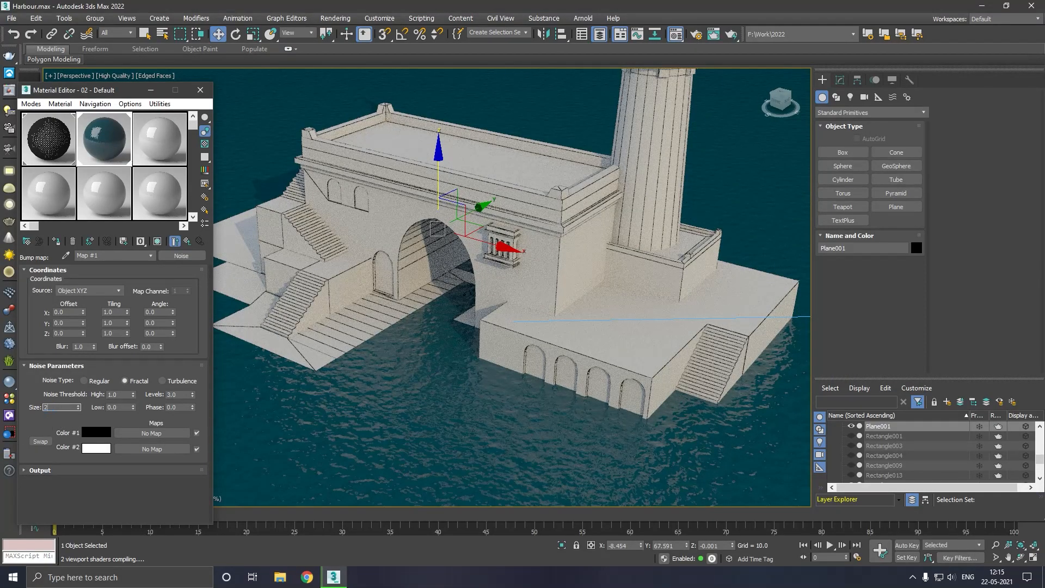
Try a bump noise size of 2, return it to 1 and close the material editor
text(2)
key(Return)
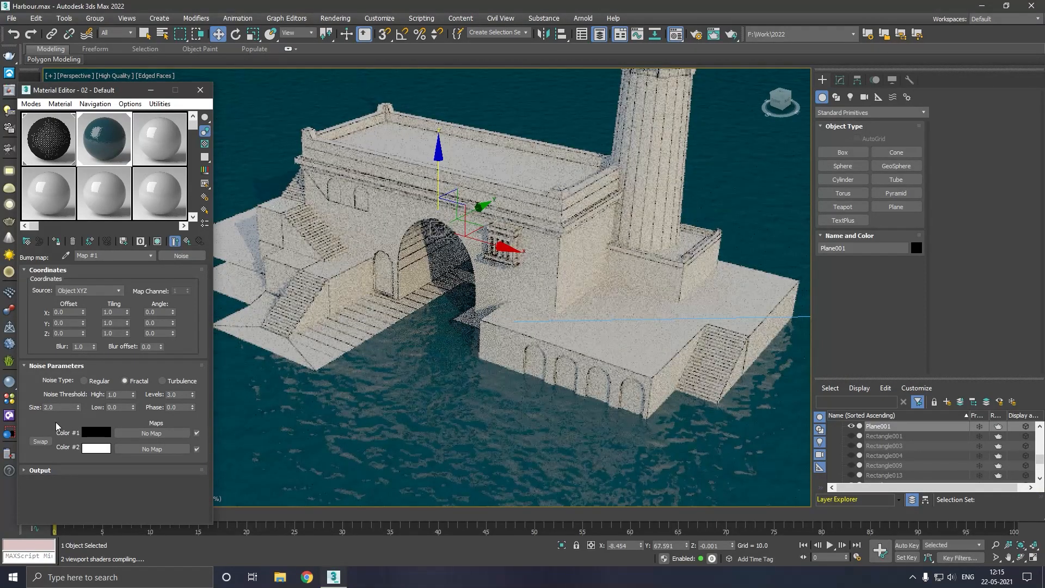
click(48, 413)
text(1)
key(Return)
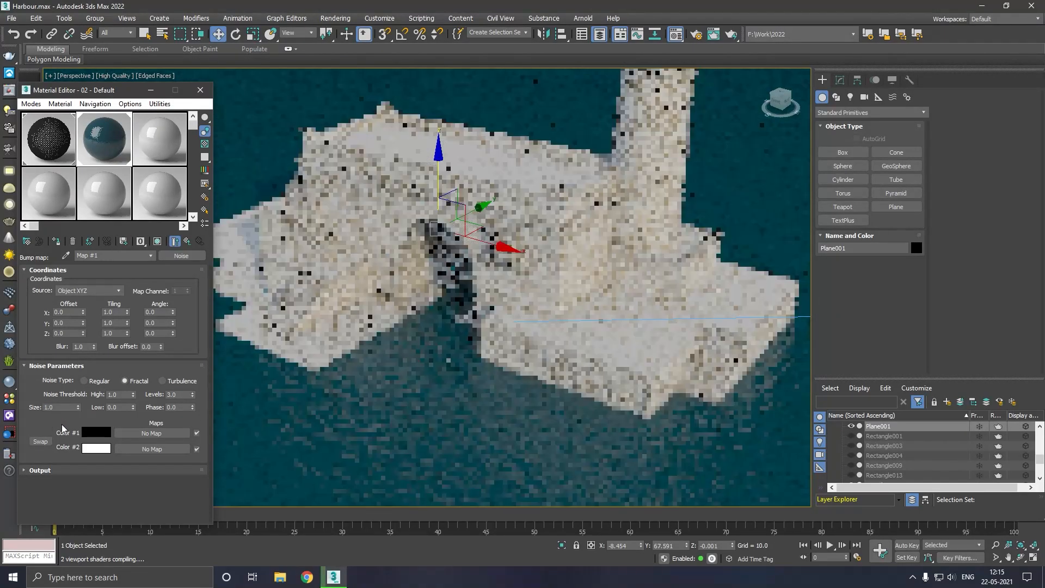
click(200, 91)
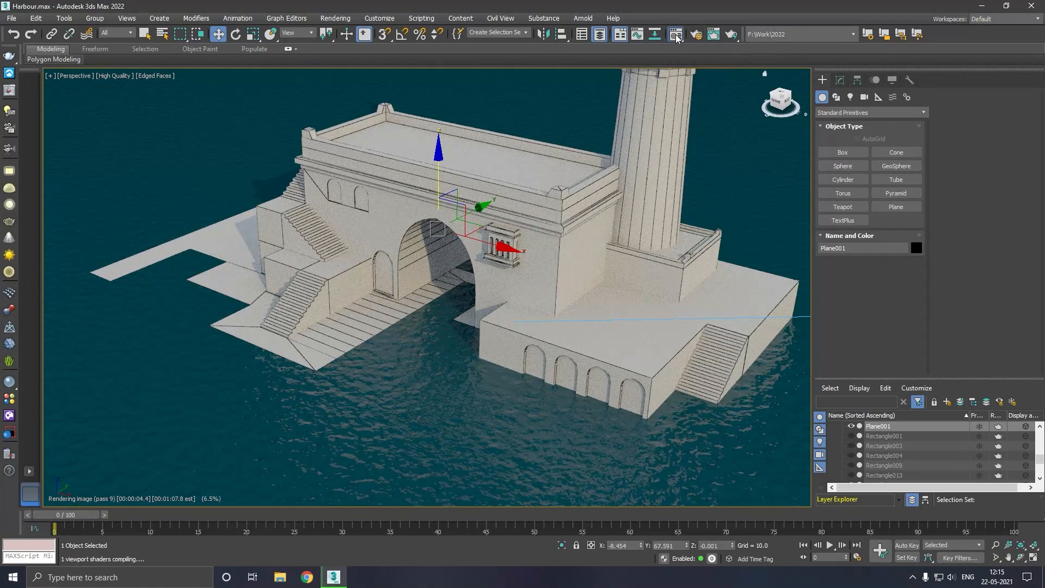
Reopen the 02 - Default material and darken its diffuse color to RGB 0, 4, 5
key(m)
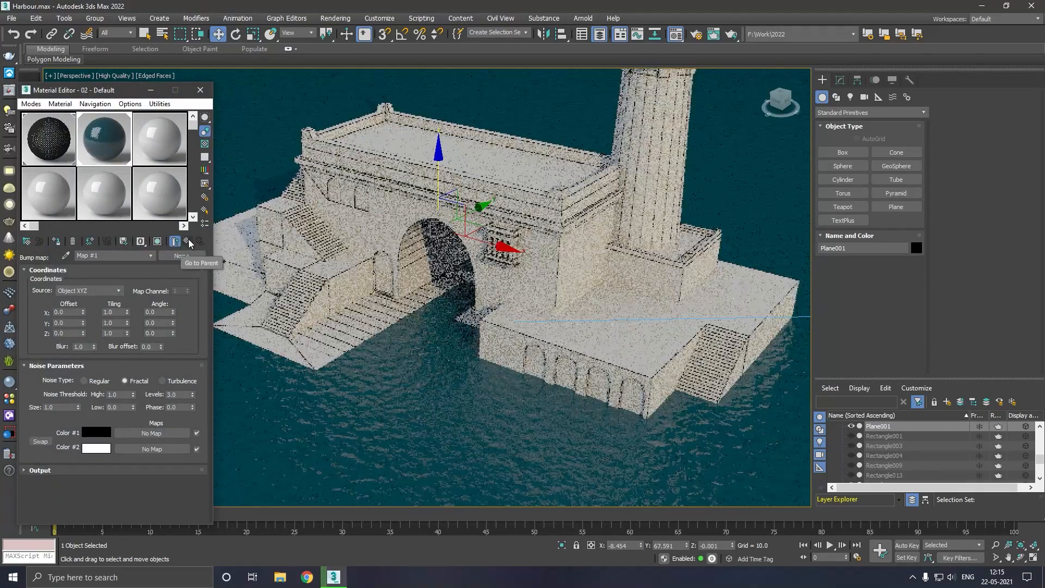
click(85, 281)
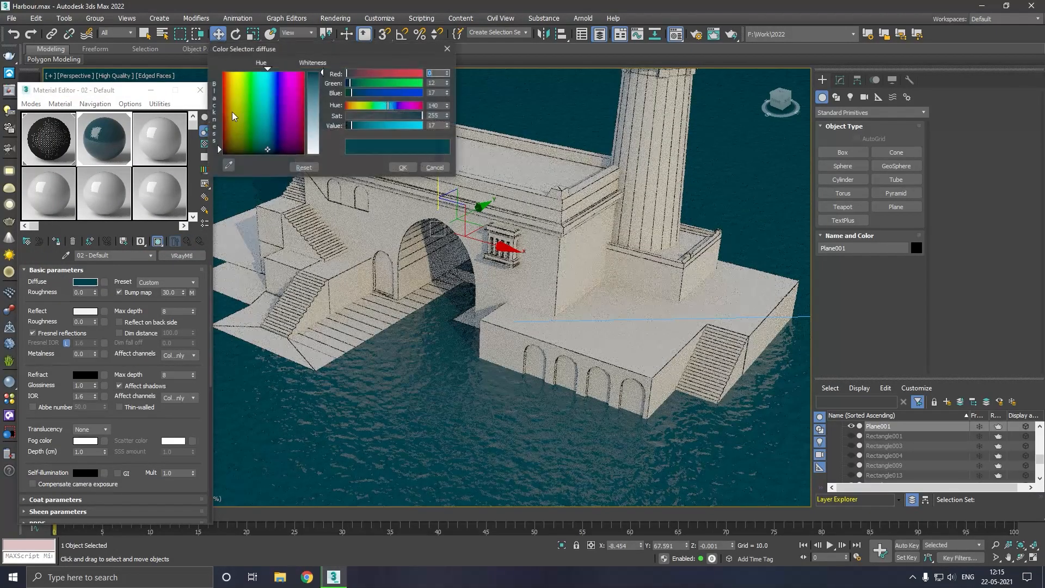
drag(351, 127, 347, 126)
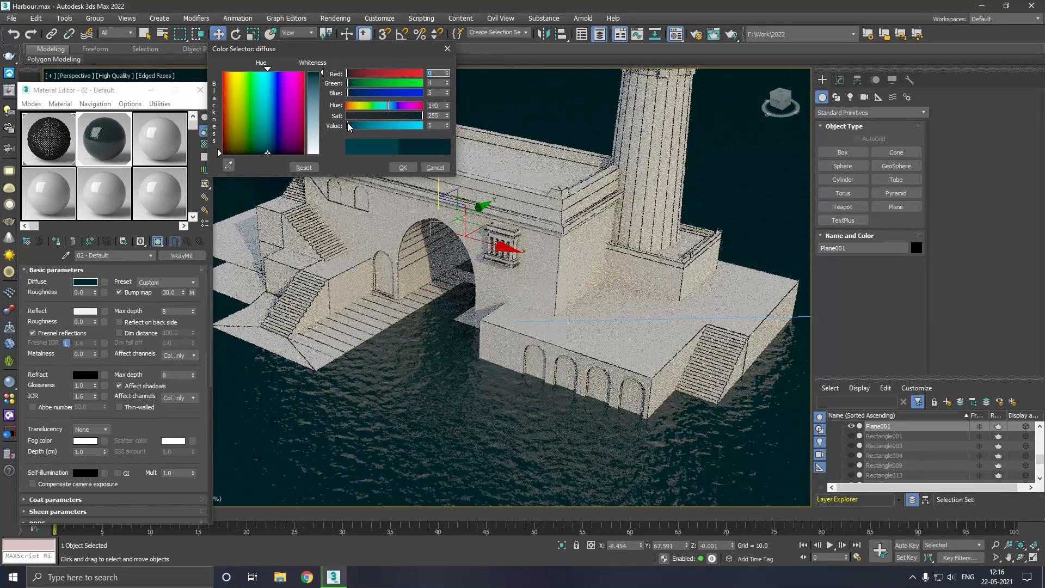
click(403, 167)
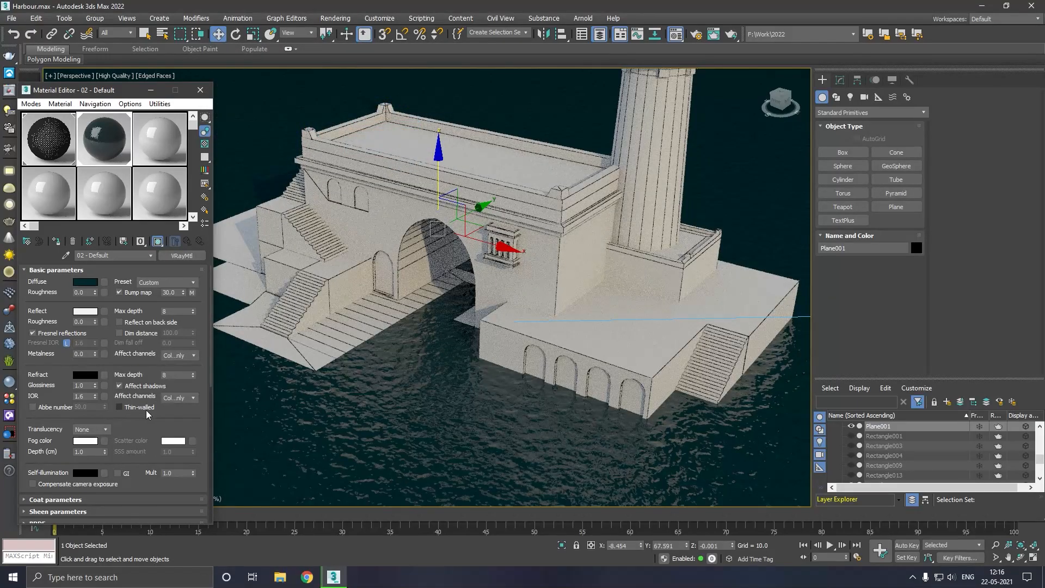
Try bump amounts of 12 and 2 on the water material and settle on 22
scroll(130, 284, down, 8)
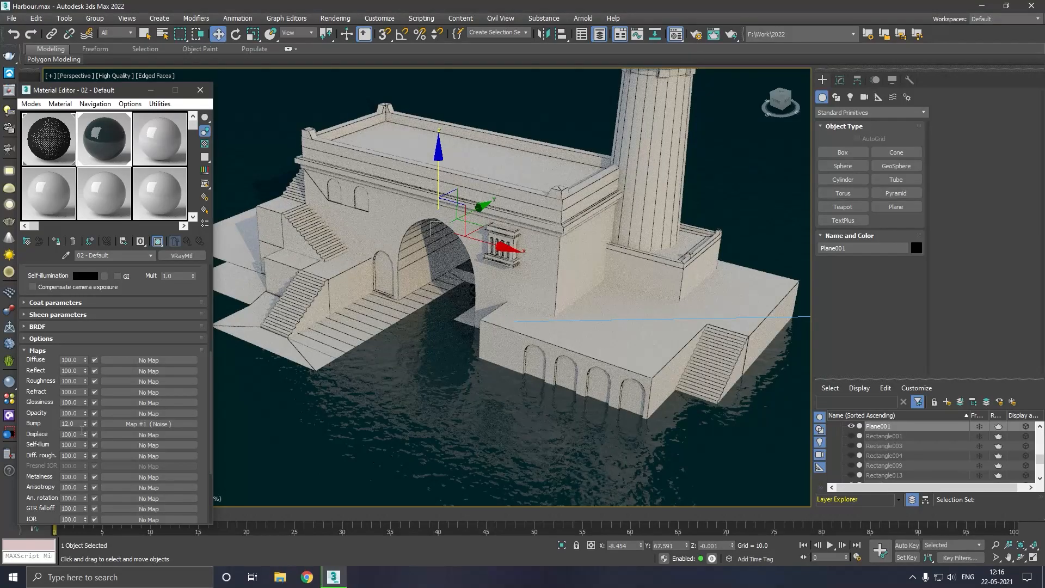
key(Return)
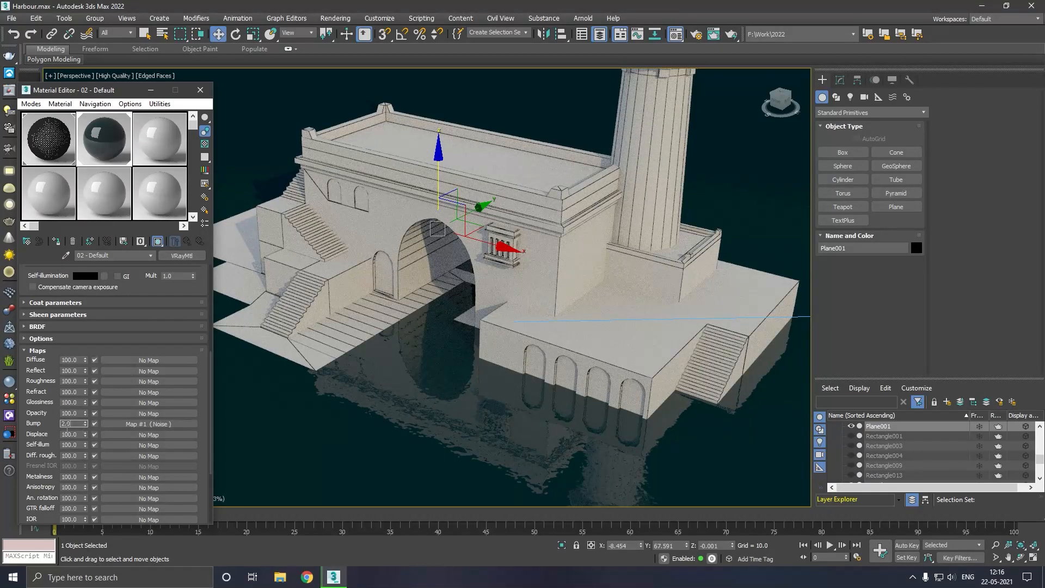
key(Return)
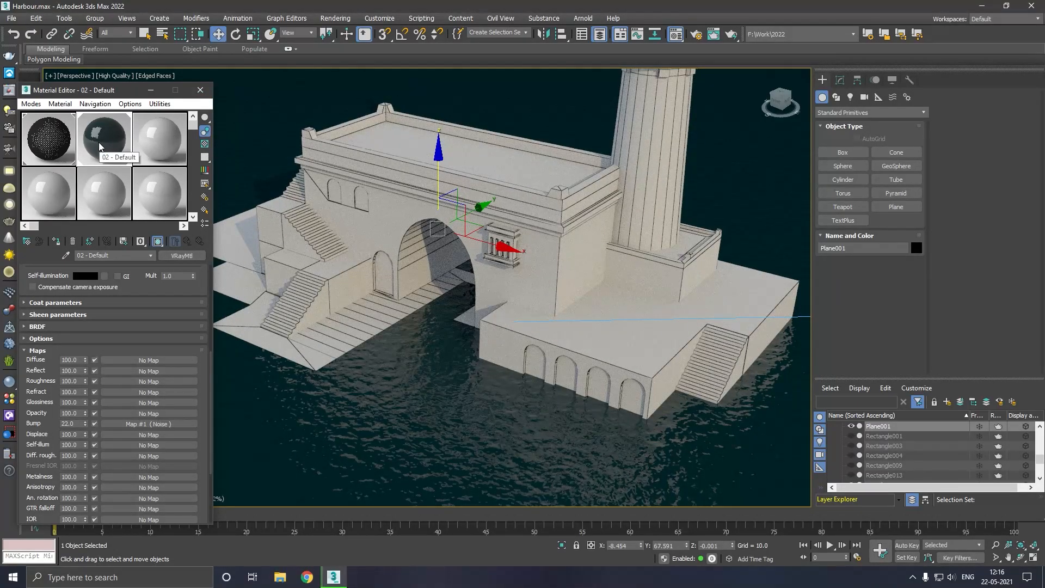
Change the 03 - Default material to VRayMtl and assign it to the selected plane
click(160, 138)
click(182, 256)
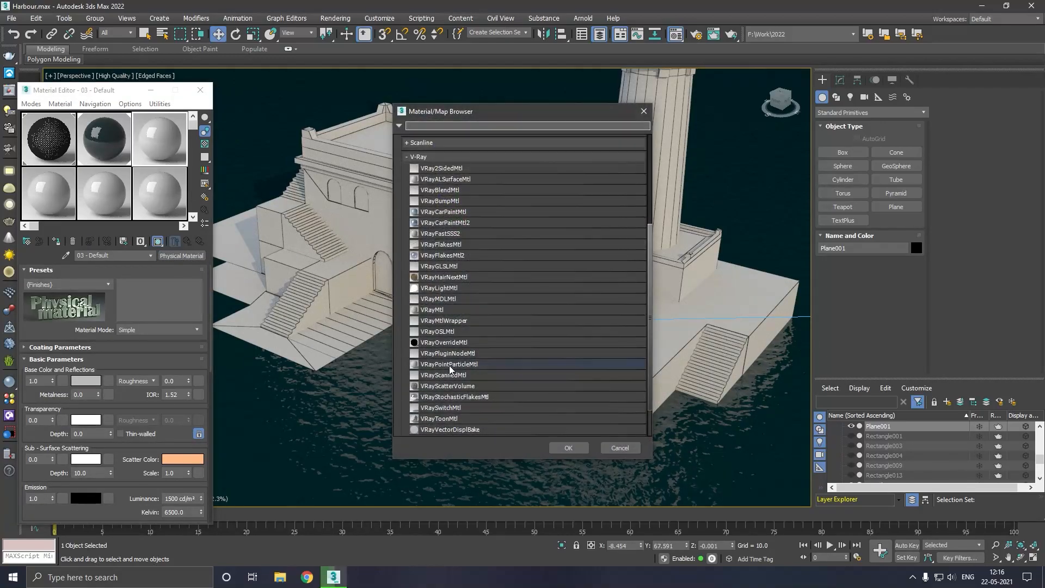
scroll(450, 369, down, 2)
scroll(450, 369, up, 3)
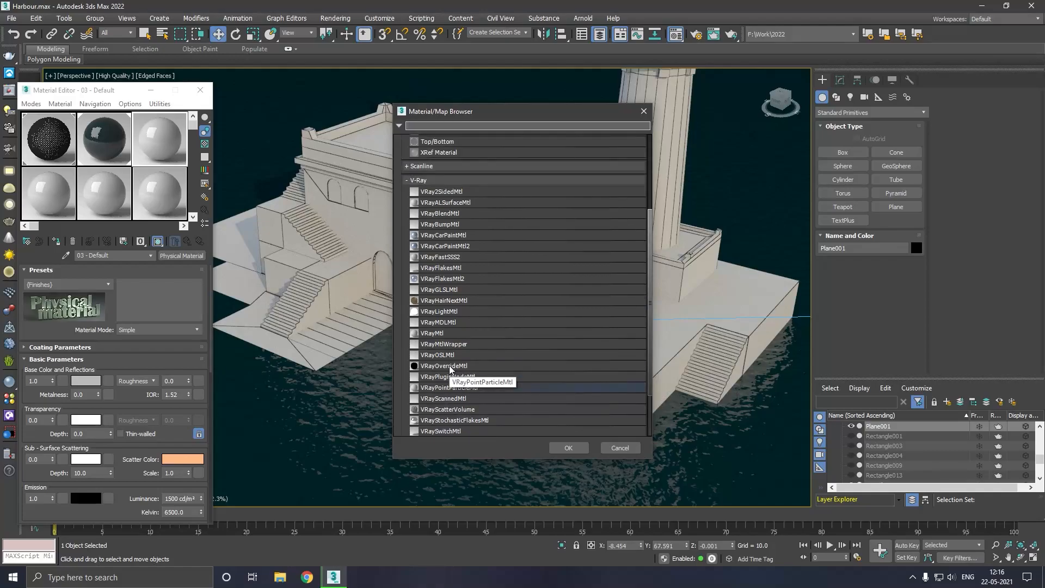
double_click(443, 339)
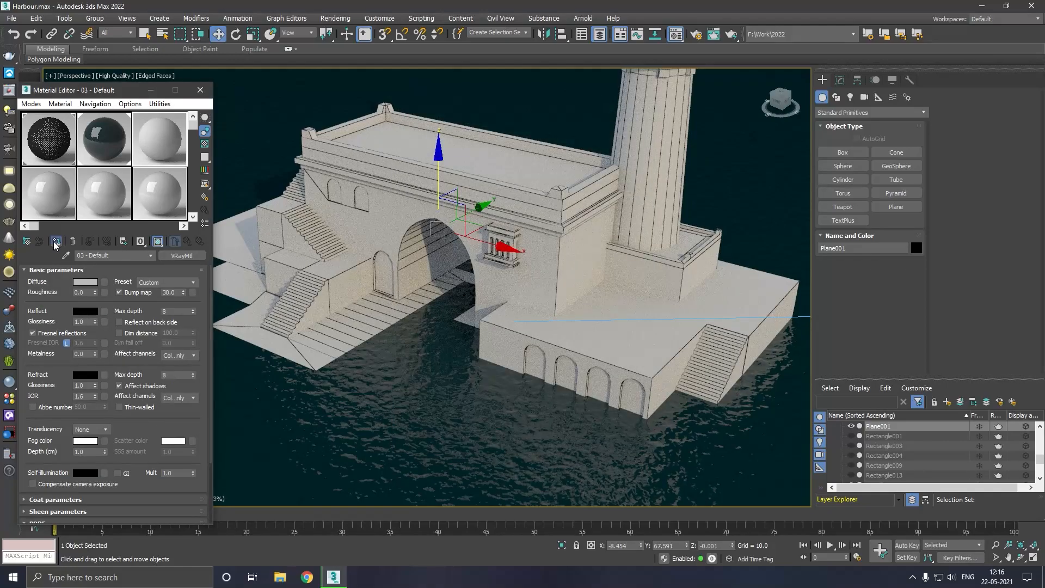
click(55, 242)
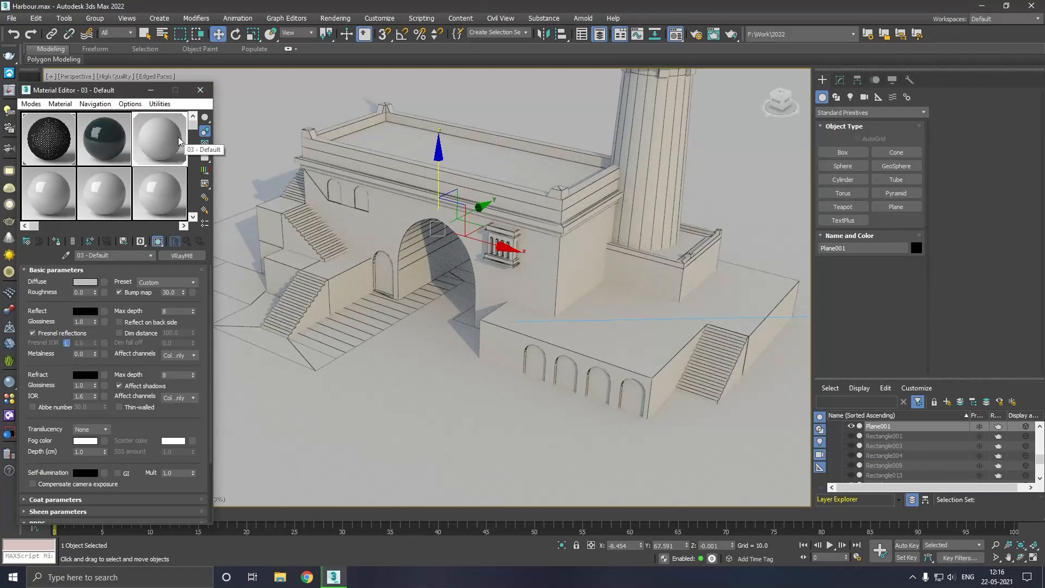
Set the 03 - Default diffuse color to grey, RGB 54, 54, 54, and close the material editor
click(85, 282)
drag(314, 93, 318, 90)
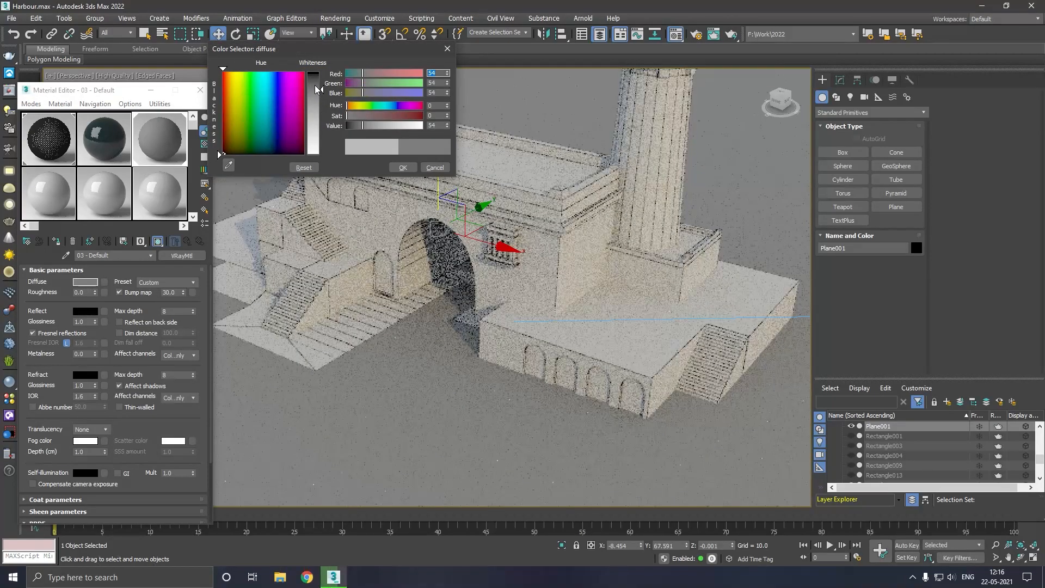
click(402, 167)
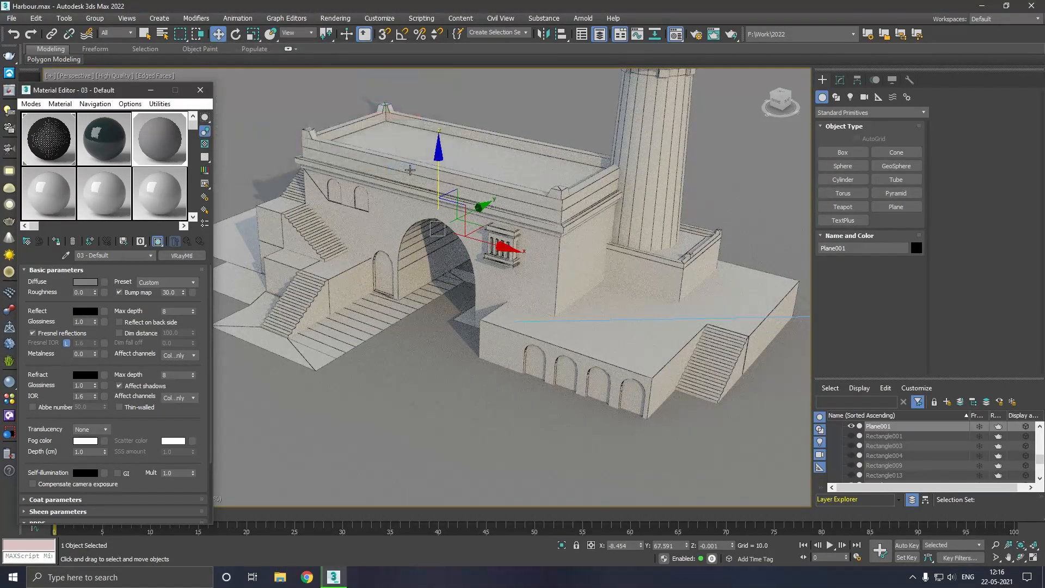
click(200, 90)
Lower the plane along Z to about -0.494 and scale it up uniformly to about 792%
drag(441, 185, 445, 186)
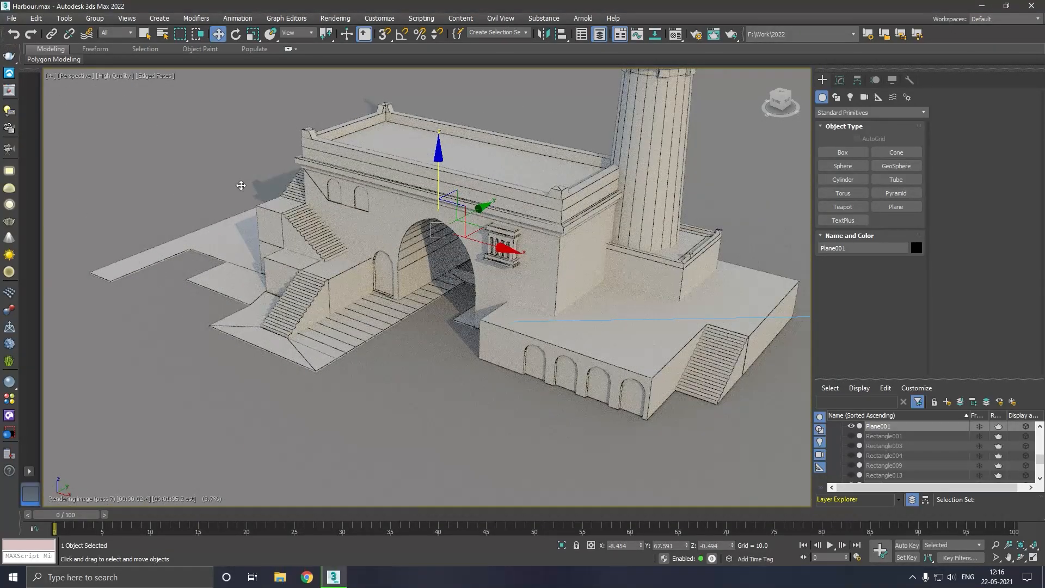
middle_drag(385, 200, 377, 233)
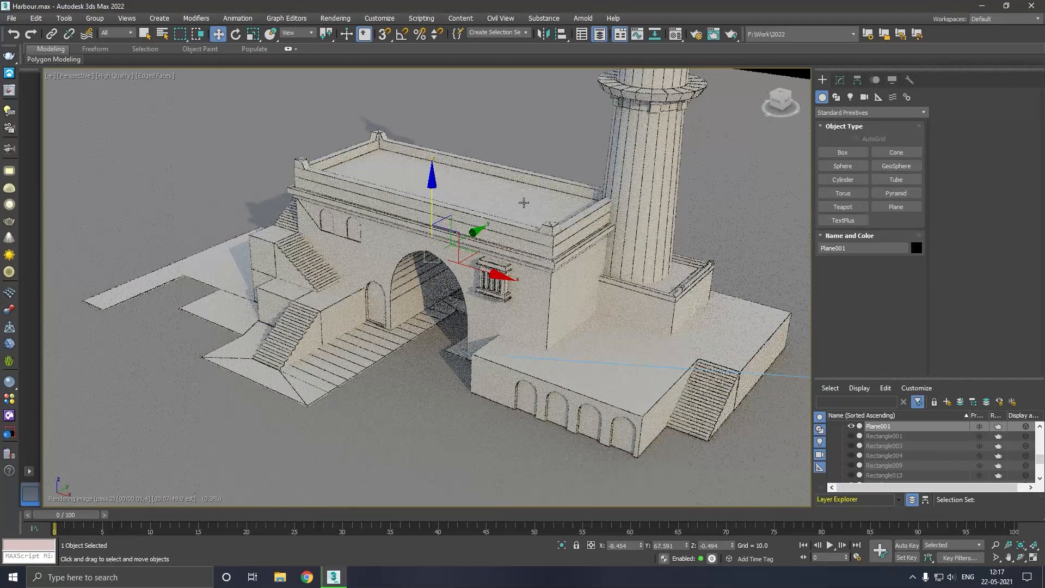
key(r)
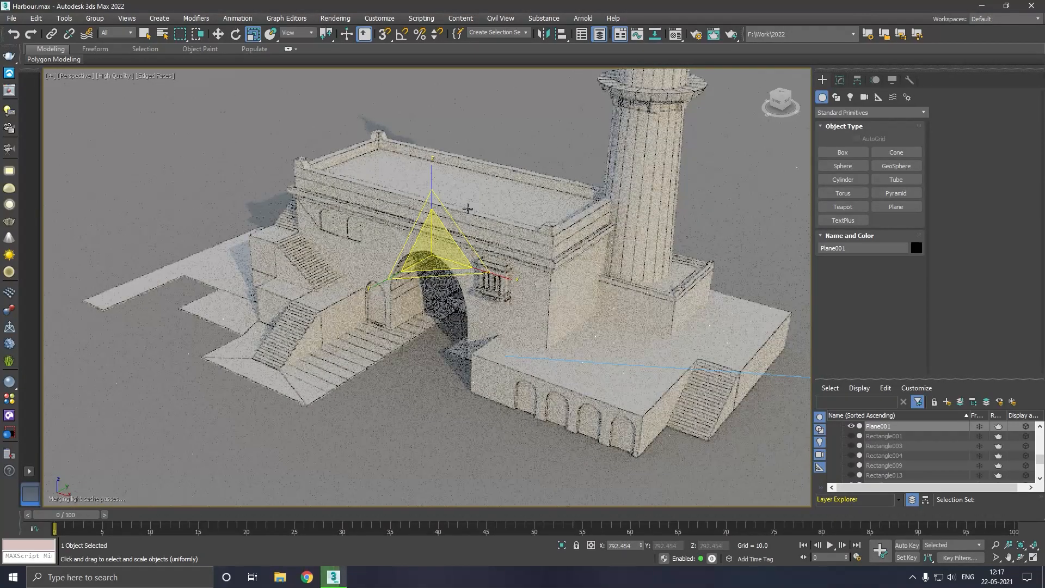
key(w)
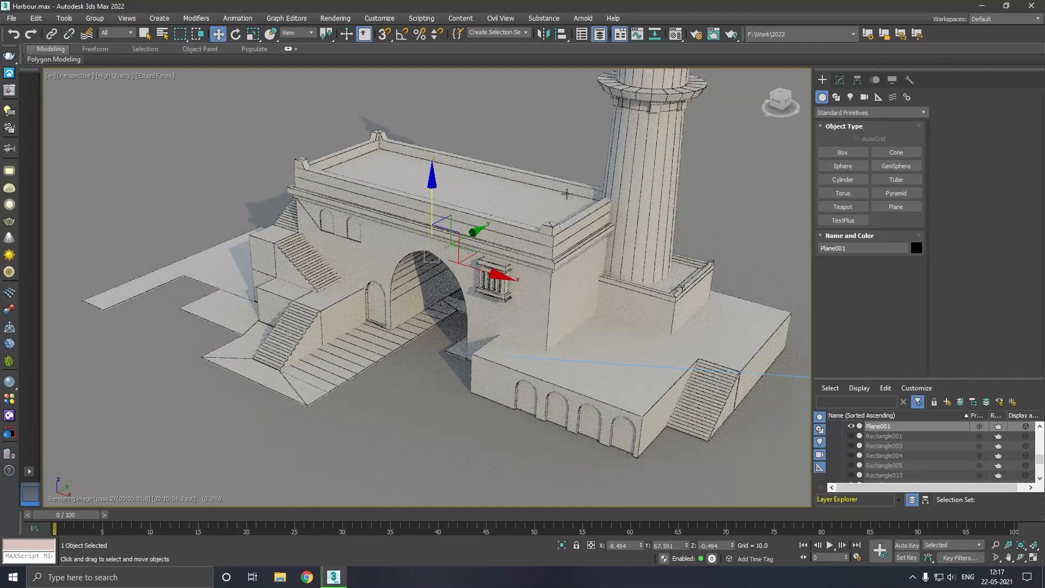
Examine the building and lighthouse tower on the grey ground in the IPR viewport from close and wide perspective views
middle_drag(566, 208, 566, 210)
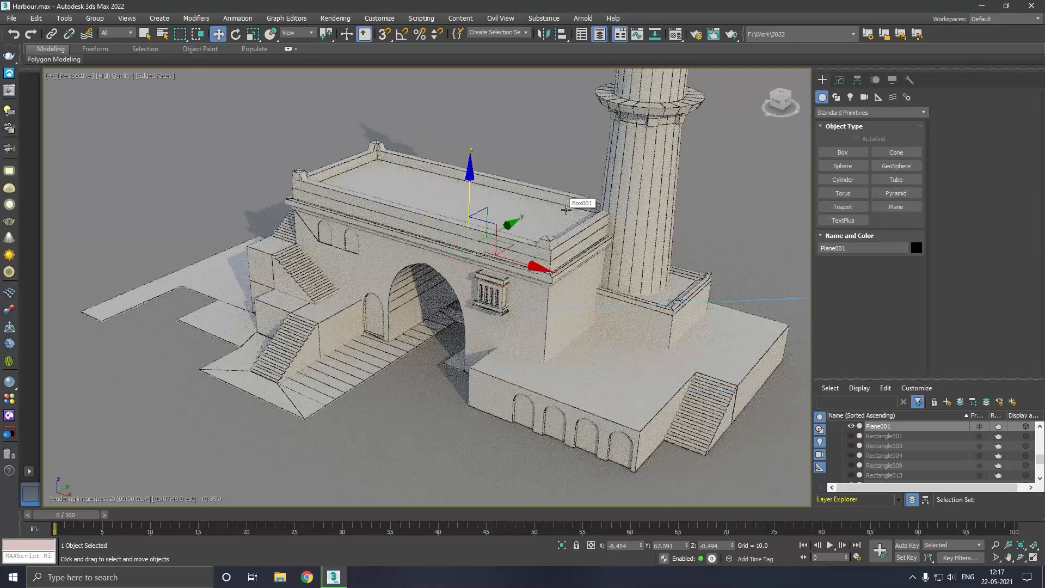
scroll(567, 209, down, 2)
middle_drag(562, 216, 549, 250)
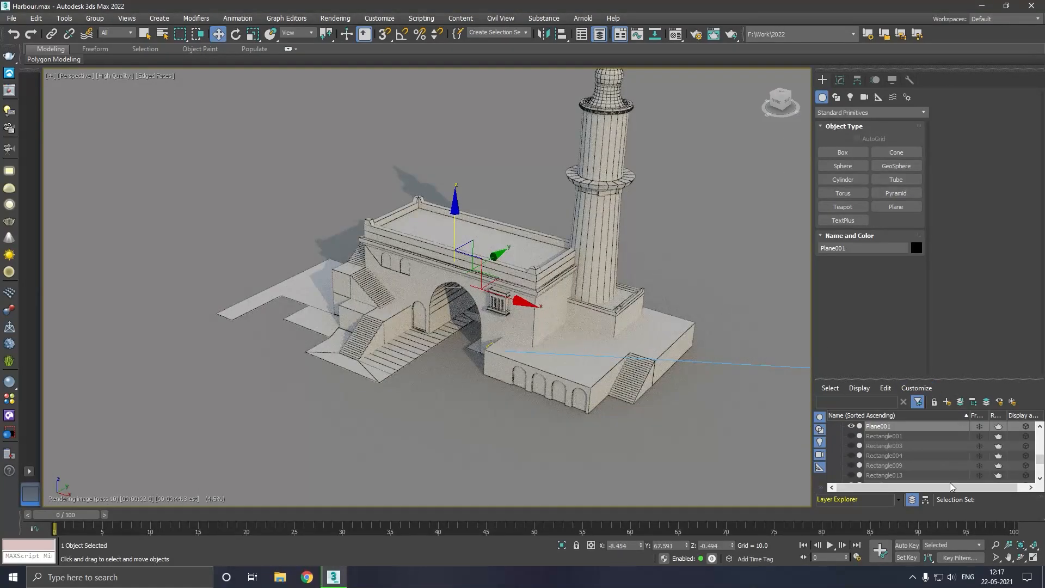
click(995, 545)
scroll(650, 196, down, 2)
scroll(650, 195, up, 5)
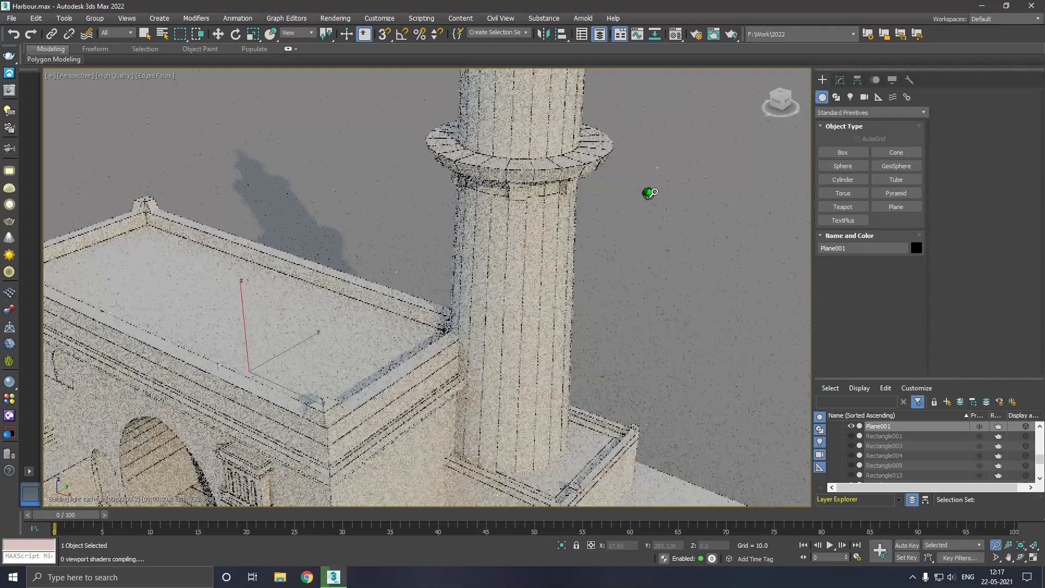
scroll(650, 195, down, 3)
scroll(651, 196, down, 2)
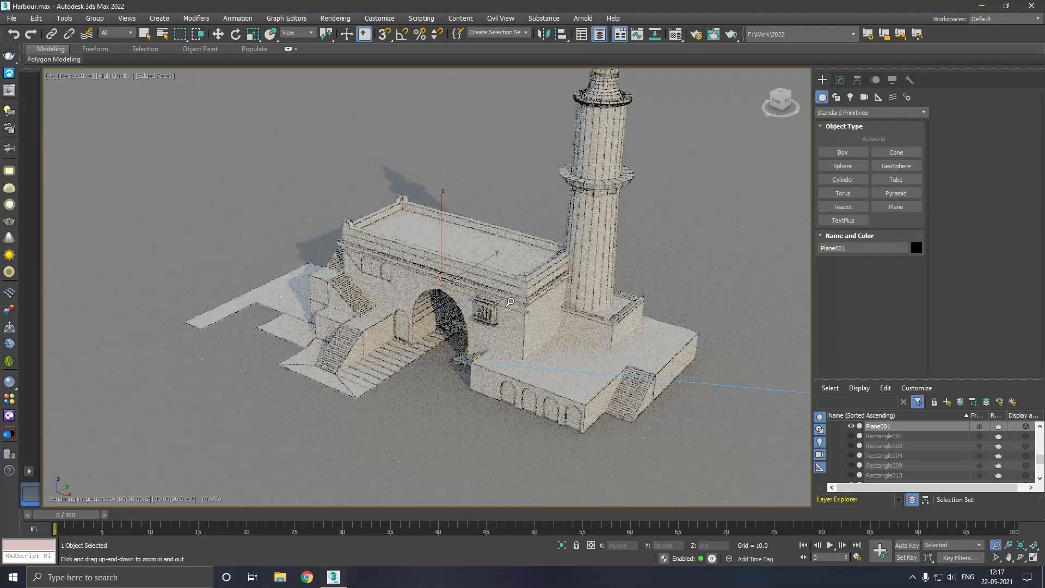
scroll(479, 304, up, 2)
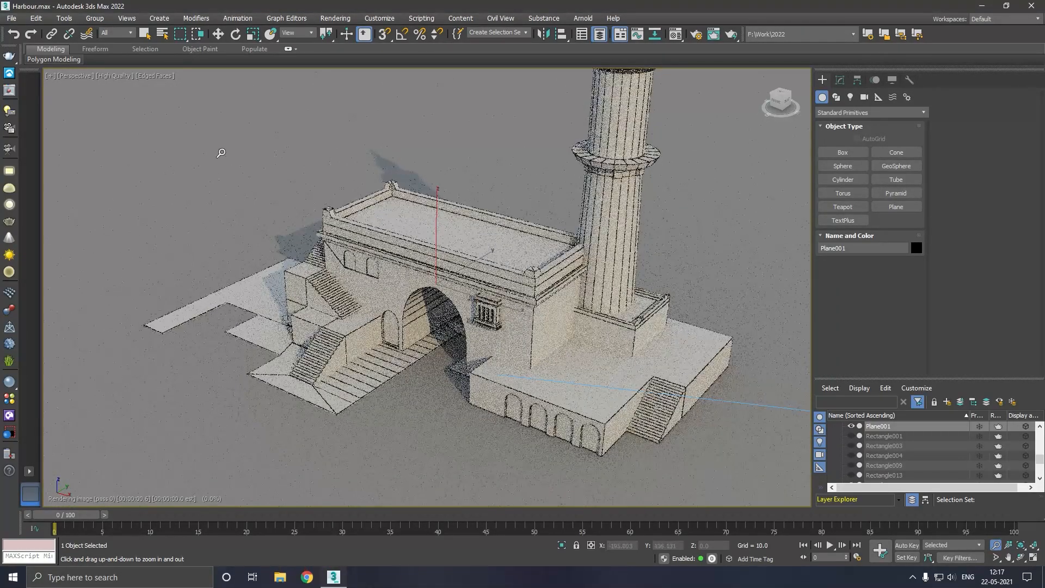
click(222, 35)
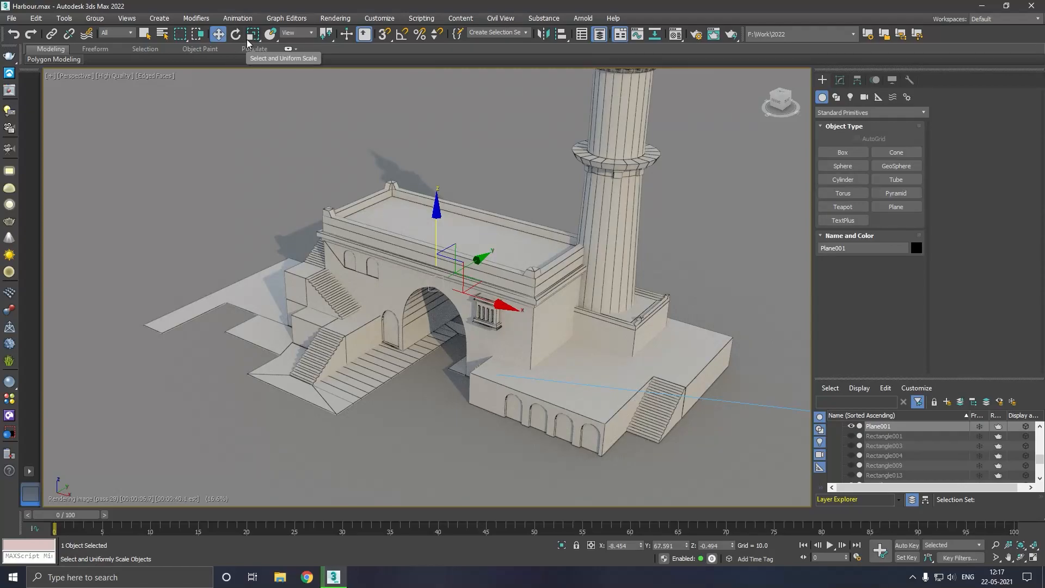
Set the render output size to 1920x1080 in the render setup and close the dialog
click(335, 18)
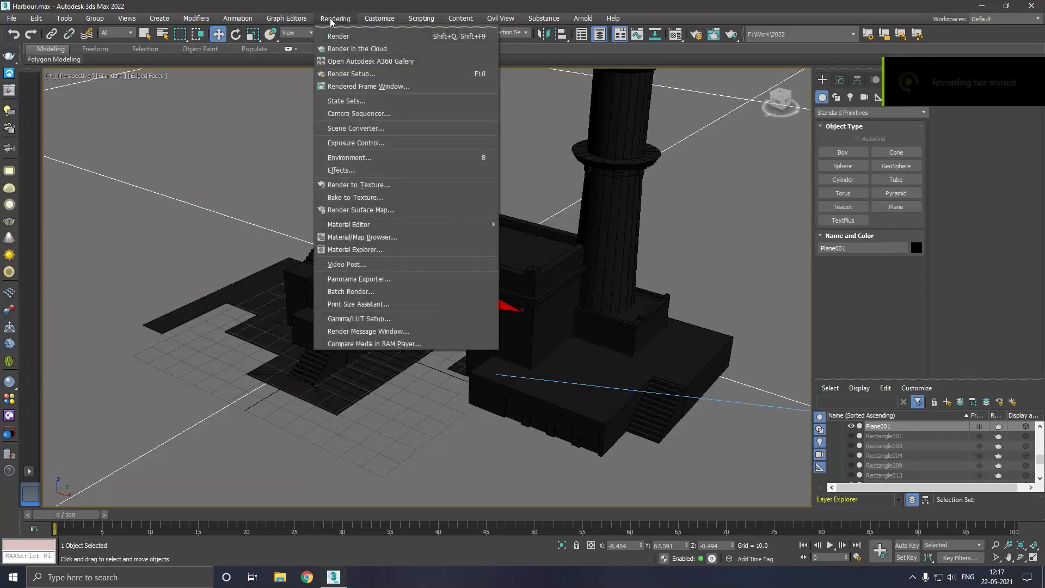
click(351, 74)
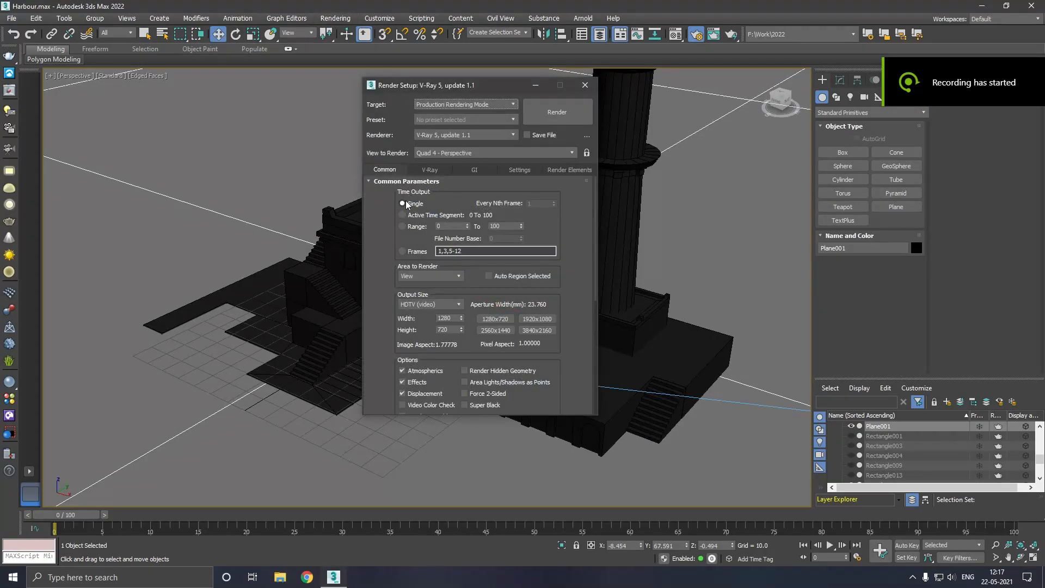
click(441, 303)
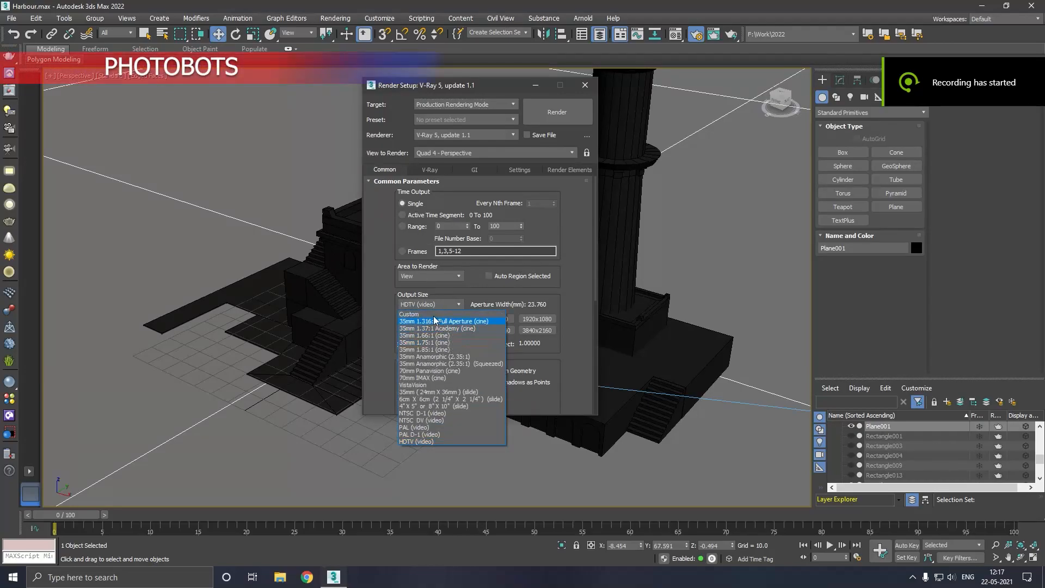
click(374, 300)
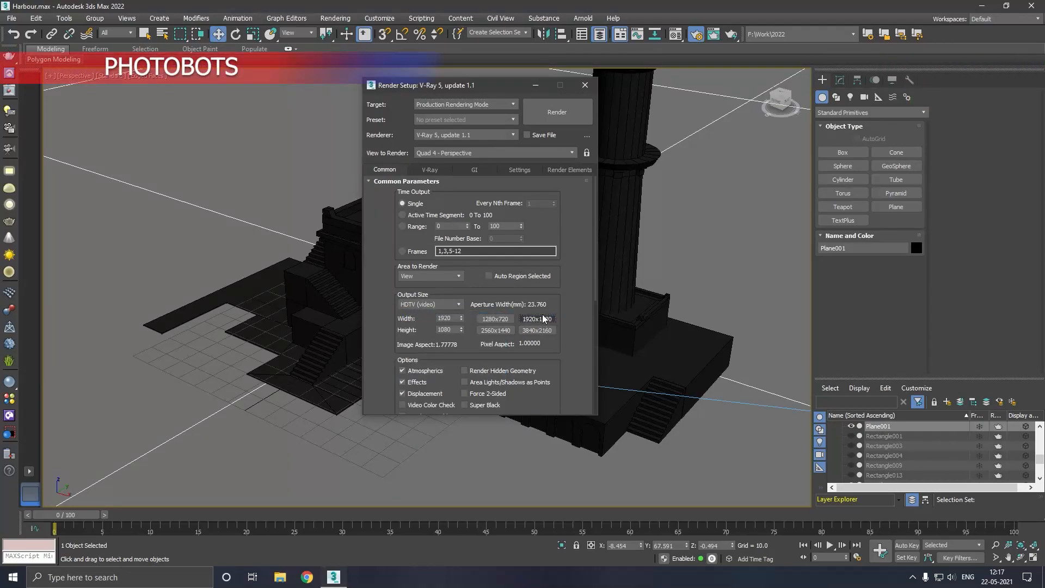
click(581, 87)
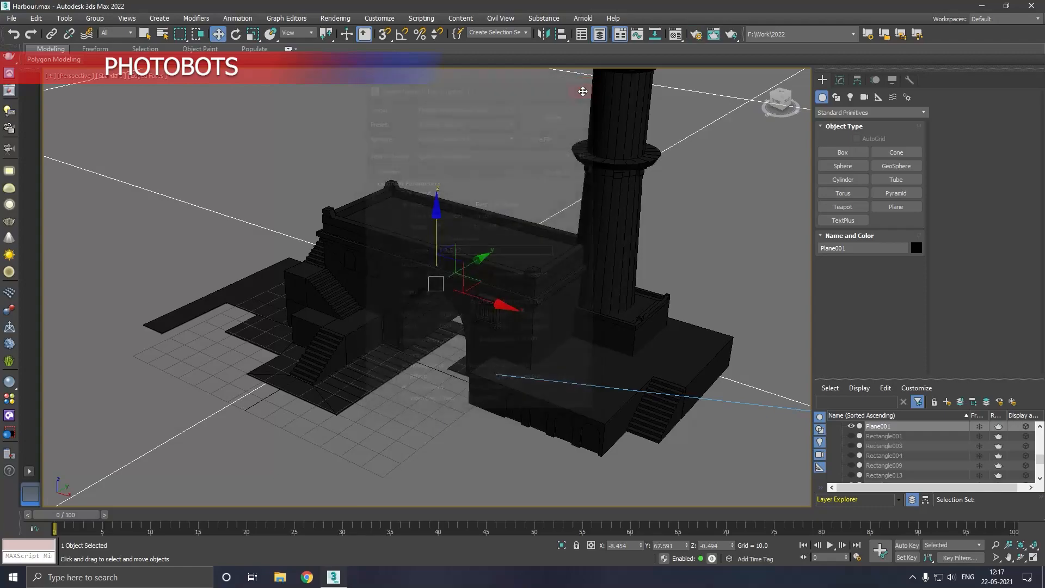
Start a production render of the perspective view and check the whole image in the V-Ray Frame Buffer
click(731, 35)
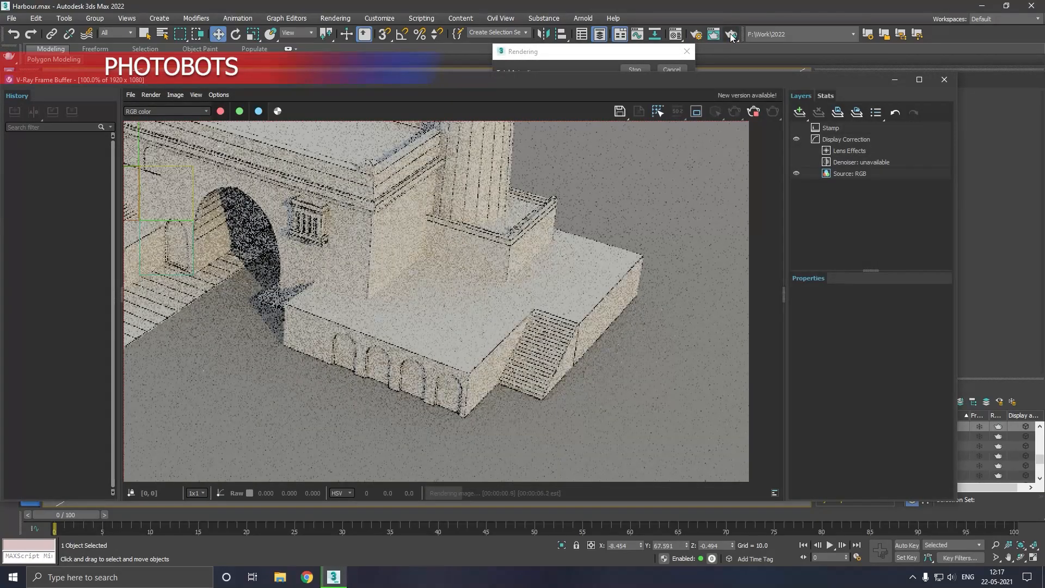
scroll(528, 299, down, 3)
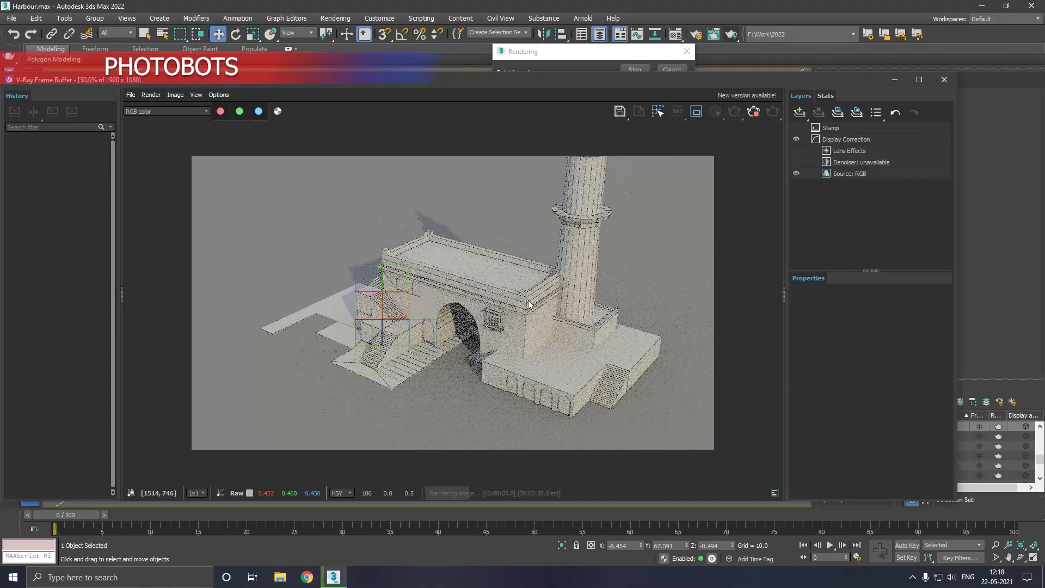
scroll(528, 301, up, 3)
scroll(528, 301, down, 3)
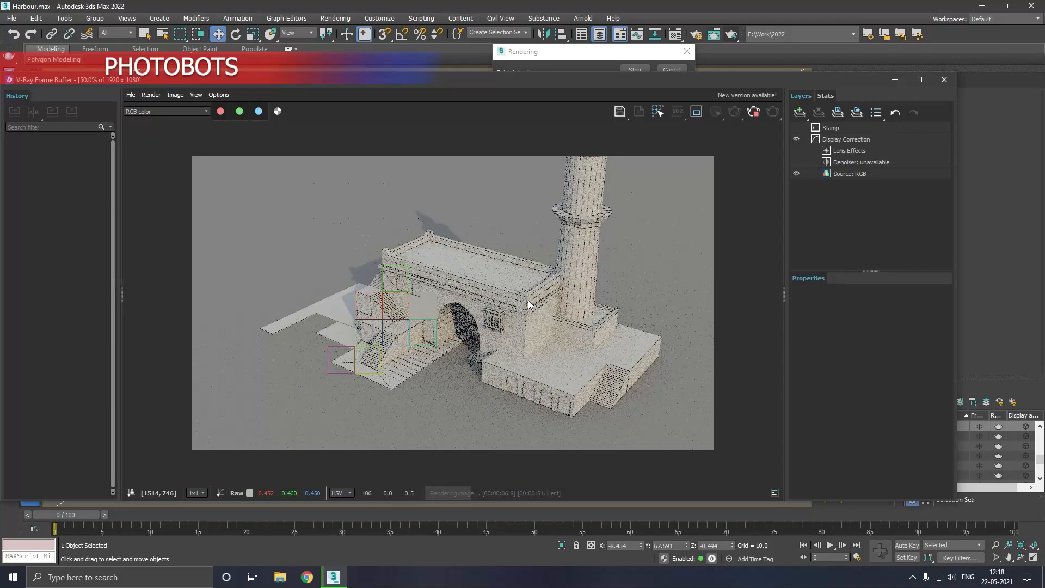